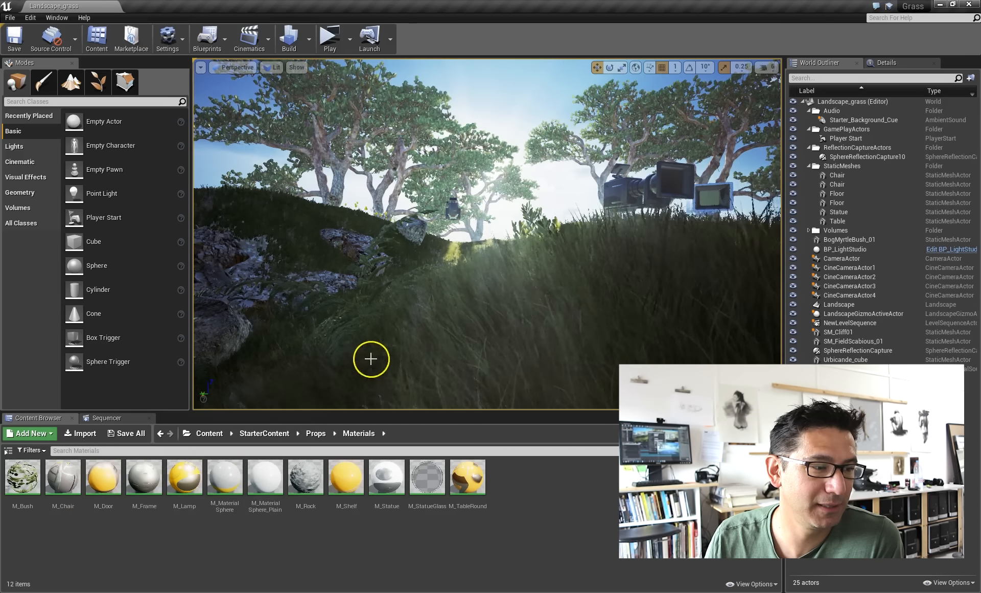
scroll(528, 252, "up", 10)
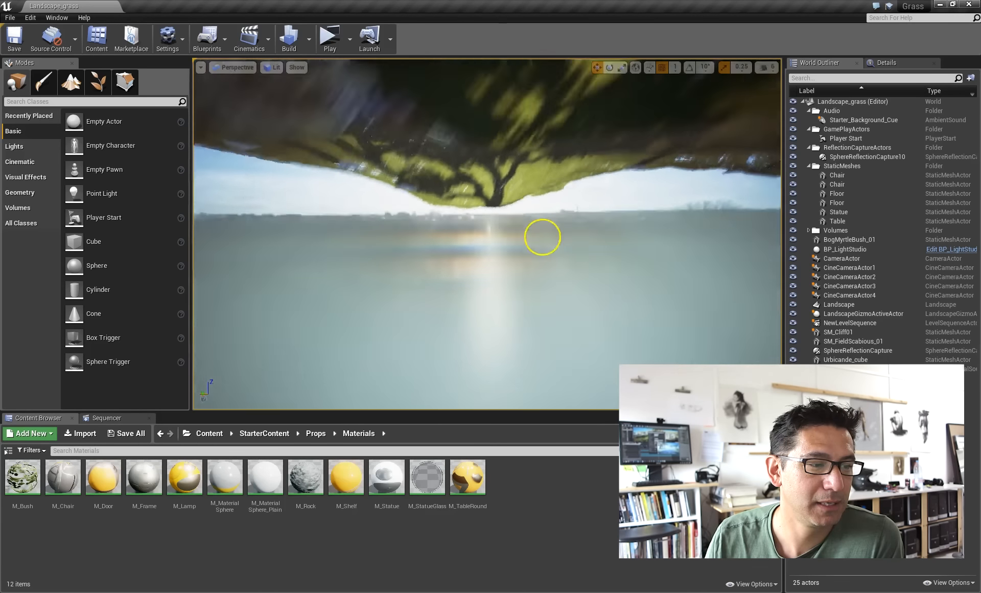
mouse_move(543, 237)
left_mouse_down()
mouse_move(552, 201)
mouse_move(545, 241)
mouse_move(534, 235)
left_mouse_up()
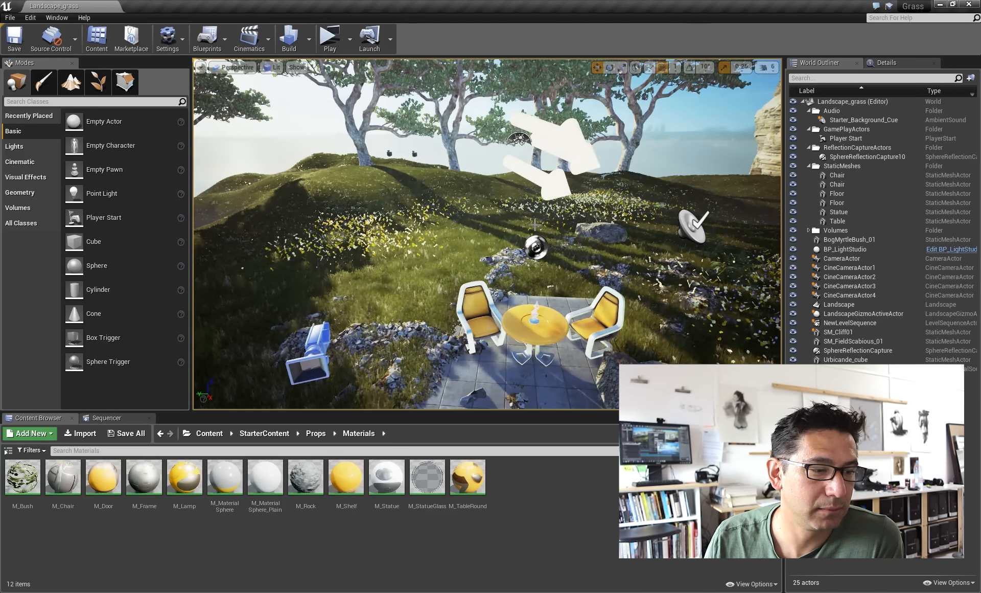
Switch to the web browser, search for "unreal engine grass tool" and open the Using the Grass Tools documentation page.
left_click(307, 431)
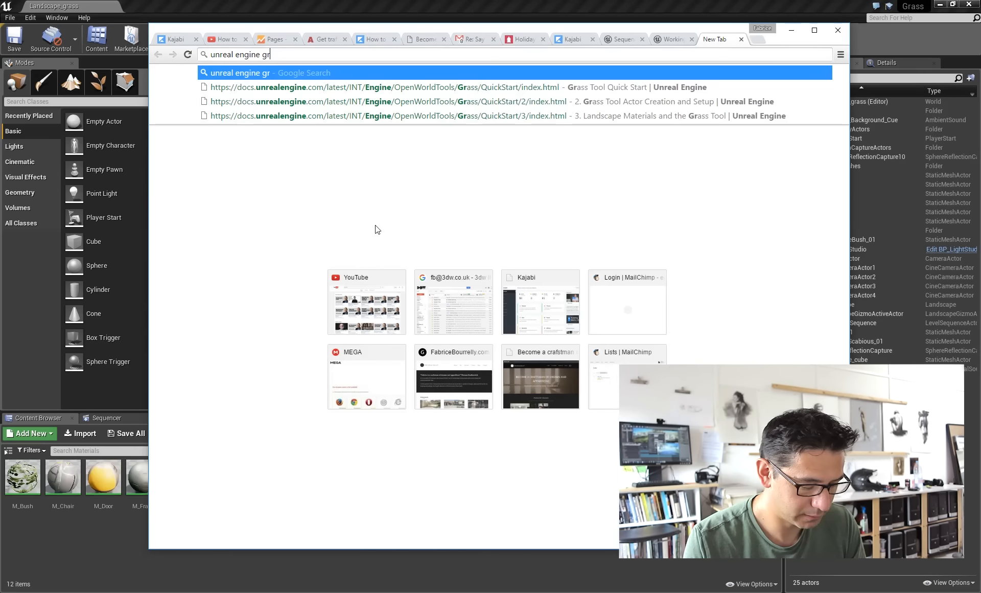
type("rass tool")
key("Return")
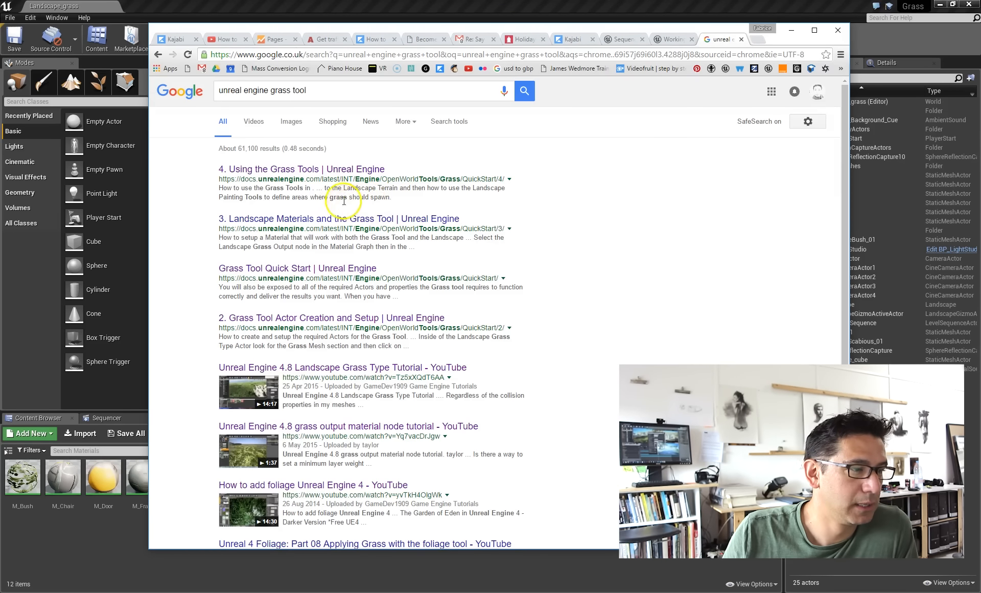
left_click(325, 169)
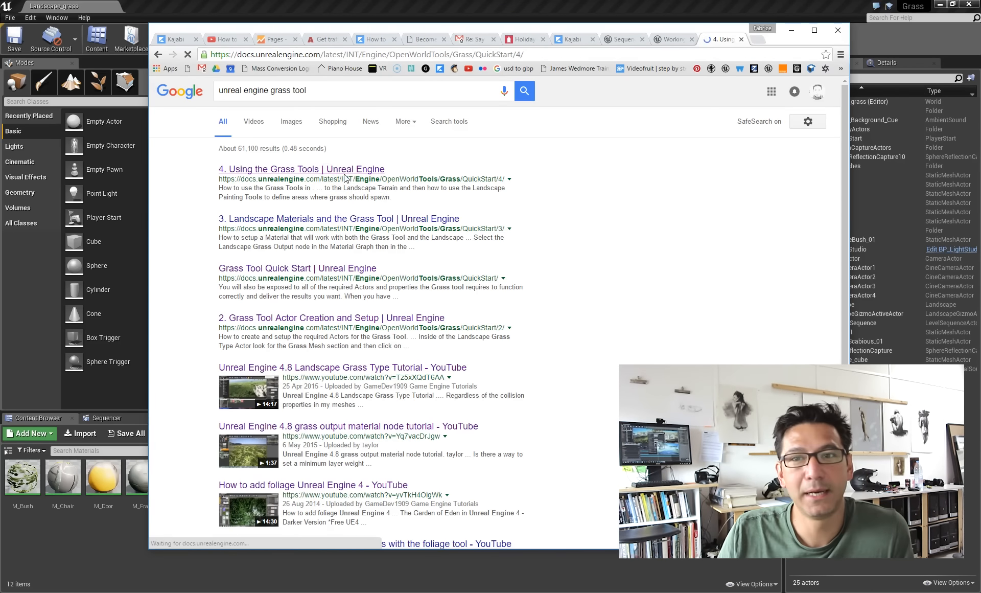
Read the Grass Tool Quick Start documentation, including the steps for adding the Open World Demo Collection to a project.
scroll(383, 189, "down", 10)
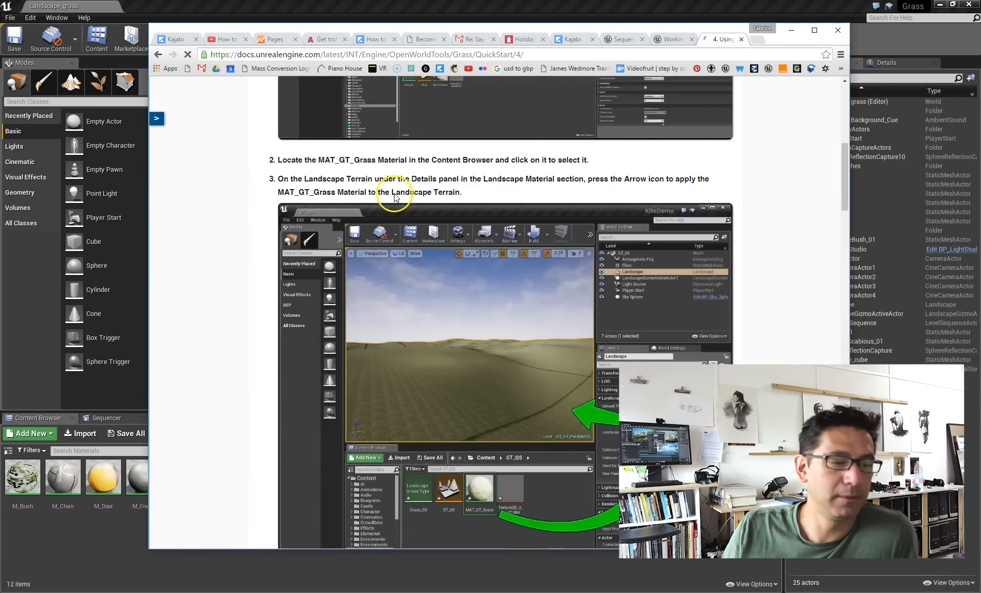
scroll(394, 197, "up", 10)
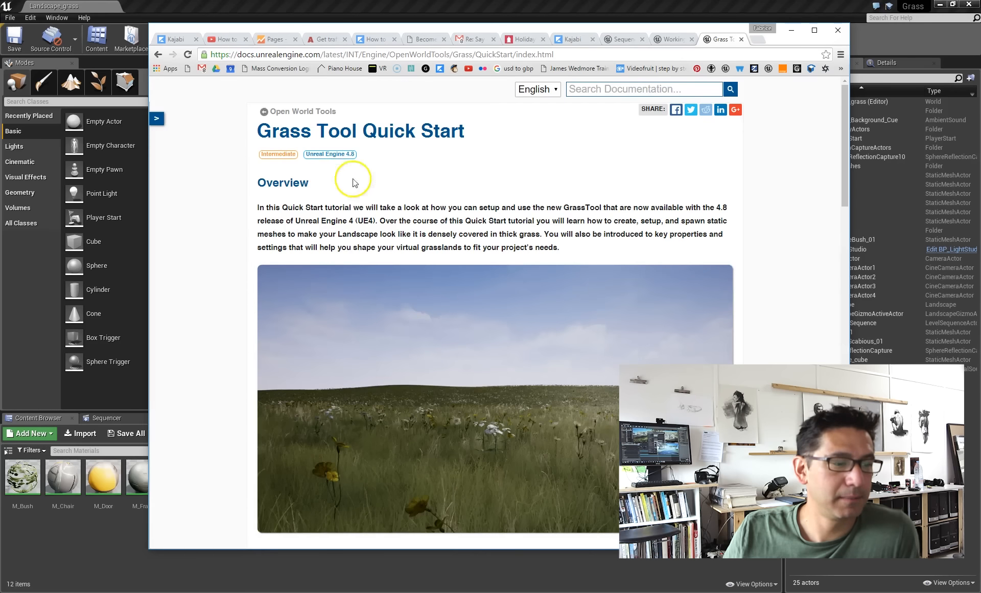
scroll(425, 187, "down", 4)
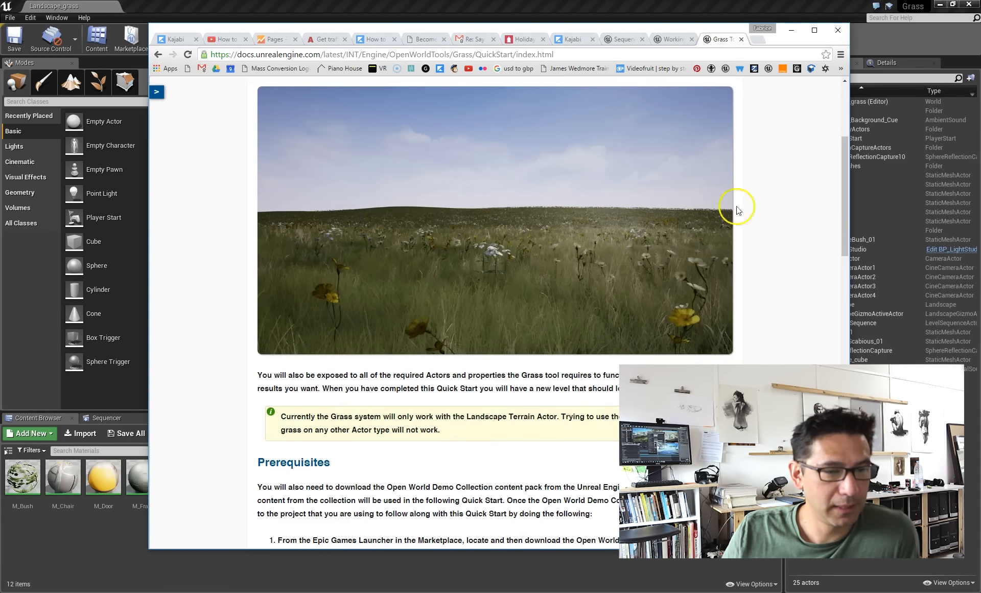
left_click_drag(847, 185, 847, 356)
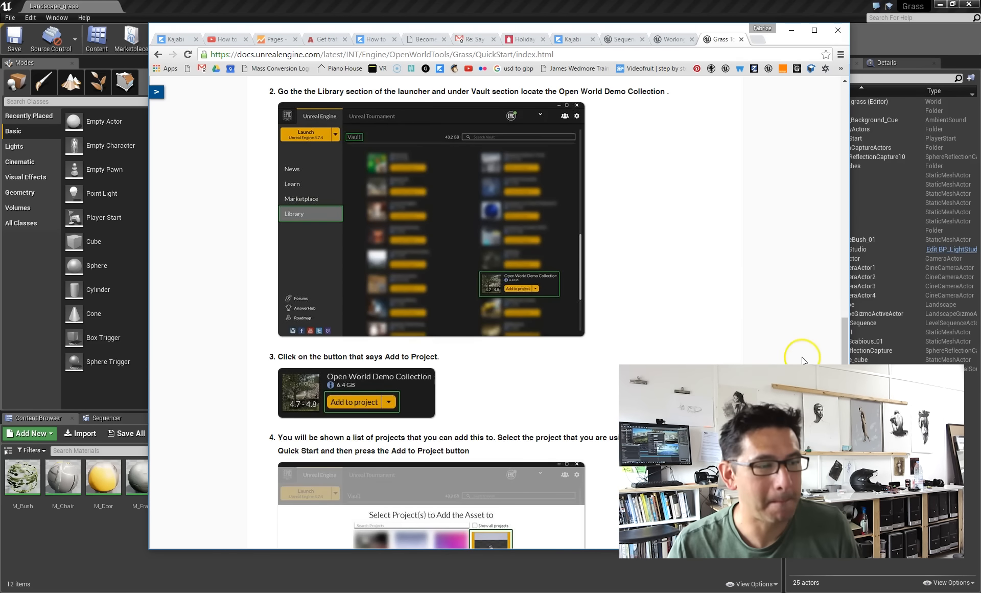
left_click(773, 7)
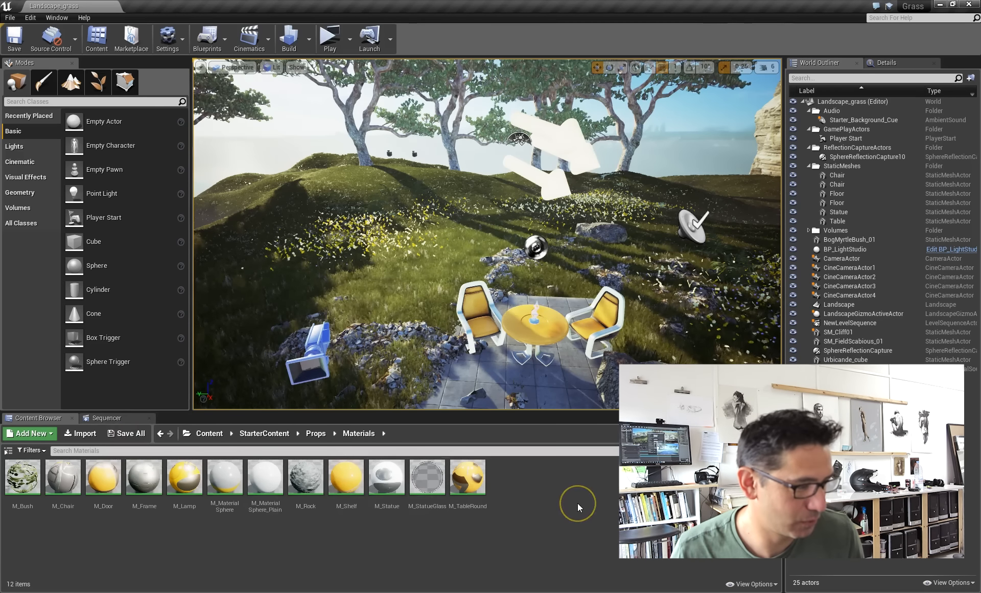
Check the installed editor version in the About Unreal Editor information.
left_click(85, 17)
left_click(101, 186)
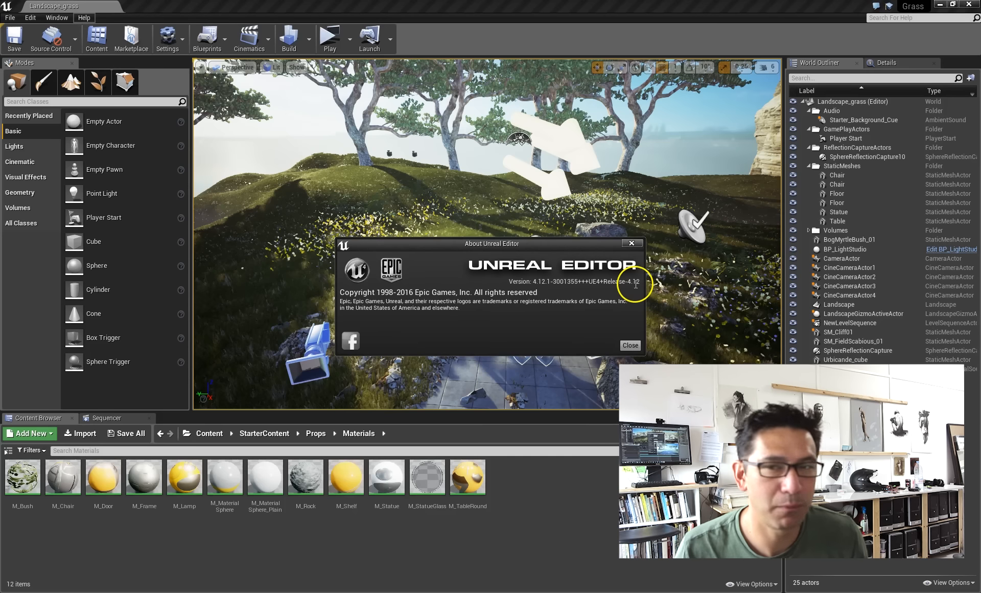
left_click(630, 345)
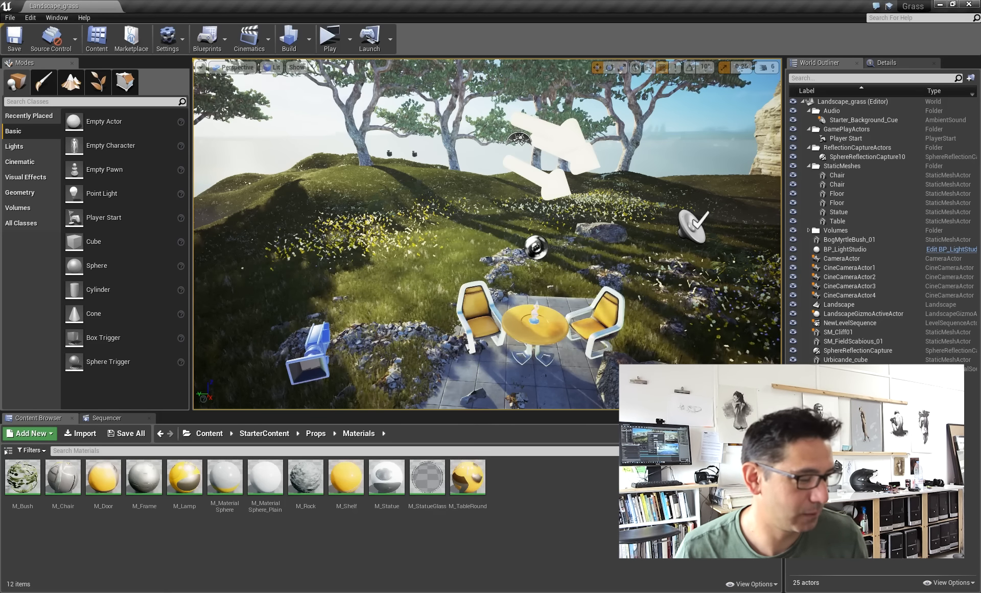
Switch to the Epic Games Launcher and look through the library's Vault for the Open World Demo Collection.
left_click(153, 591)
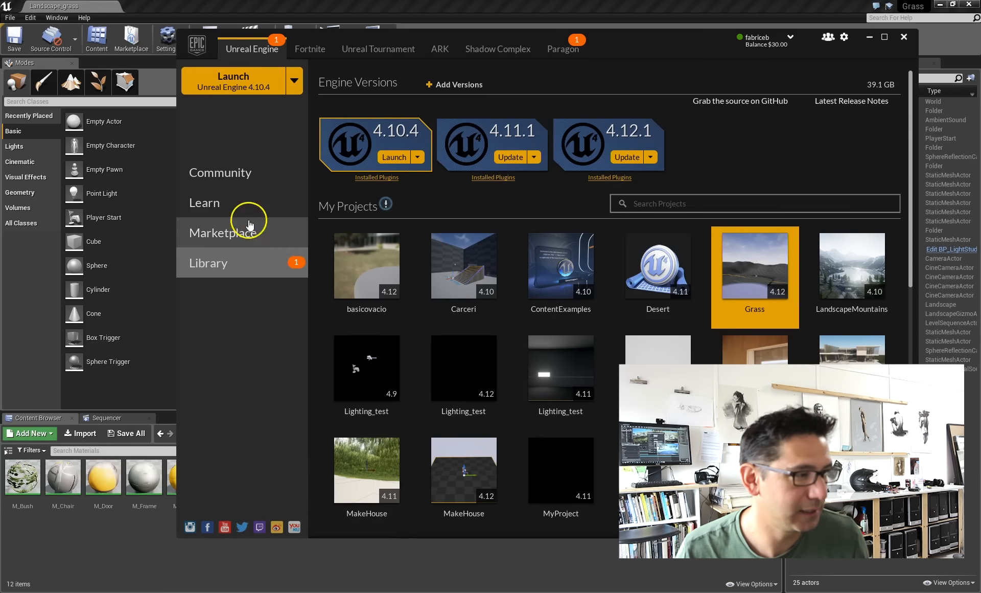
scroll(508, 290, "down", 7)
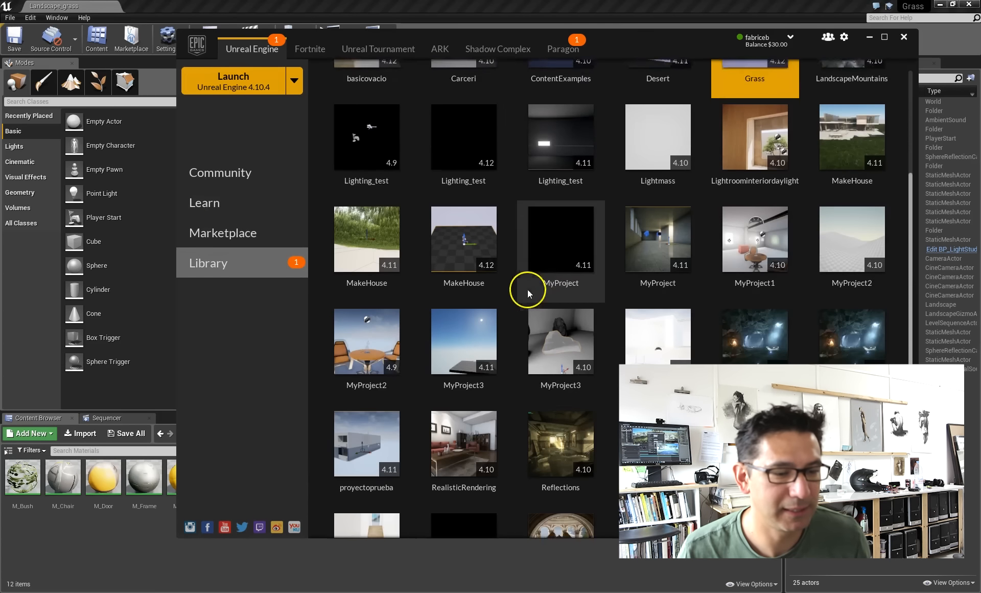
left_click_drag(914, 281, 914, 402)
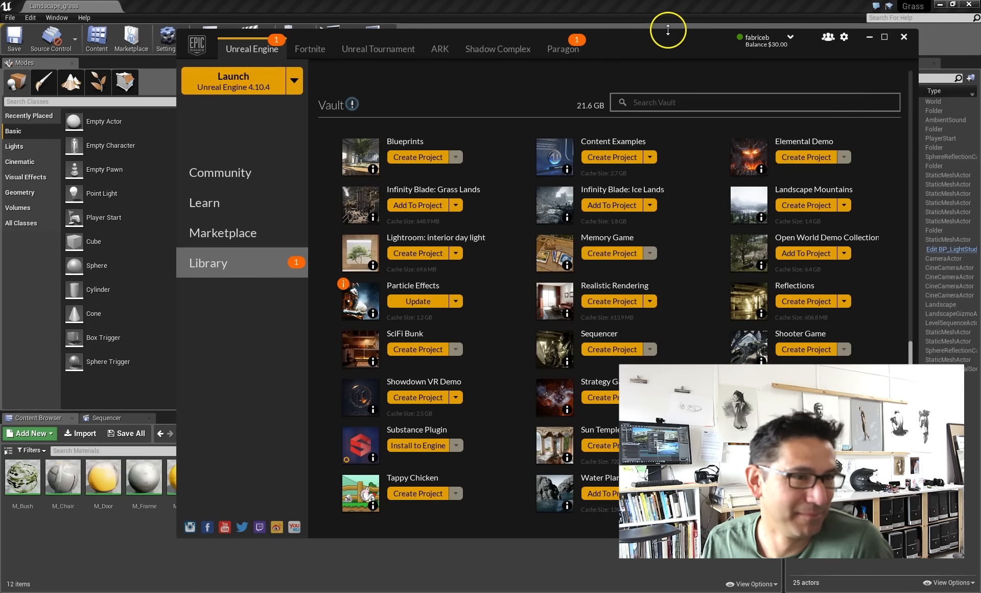
left_click_drag(667, 30, 667, 39)
left_click(671, 7)
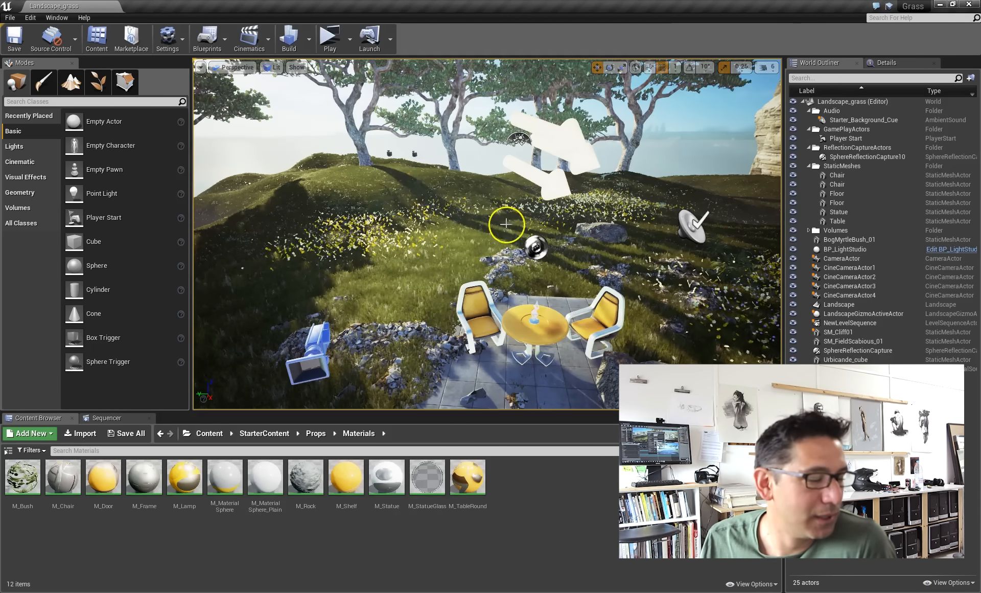
Browse the project content to the Environments folder inside KiteDemo.
right_click_drag(505, 224, 499, 226)
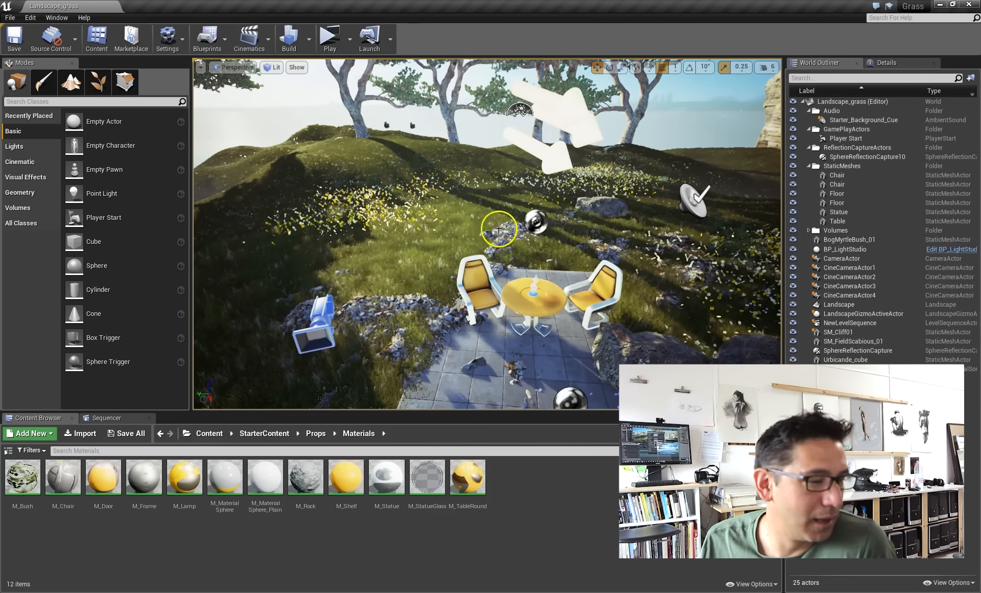
left_click(215, 432)
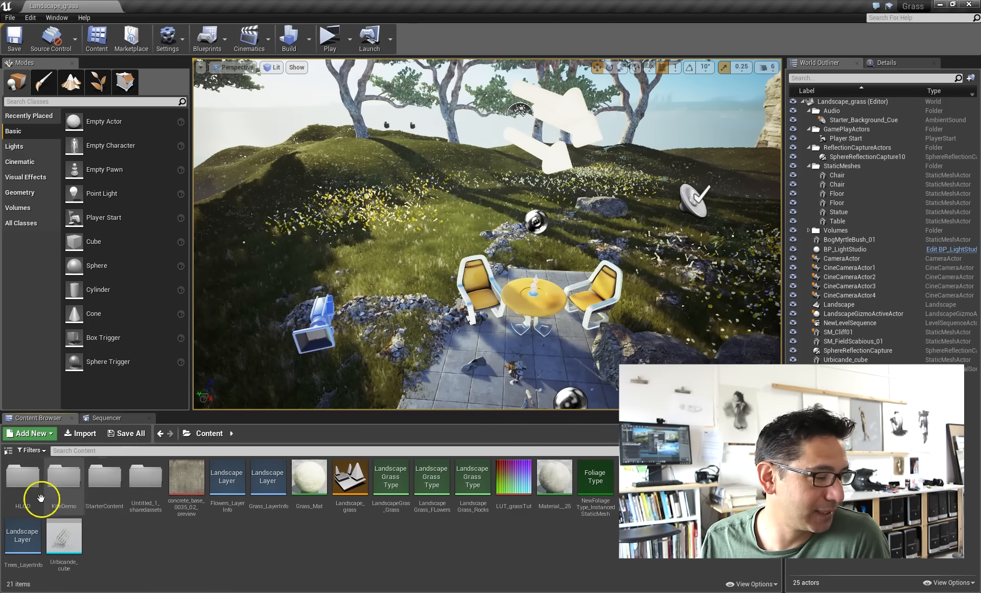
left_click(67, 485)
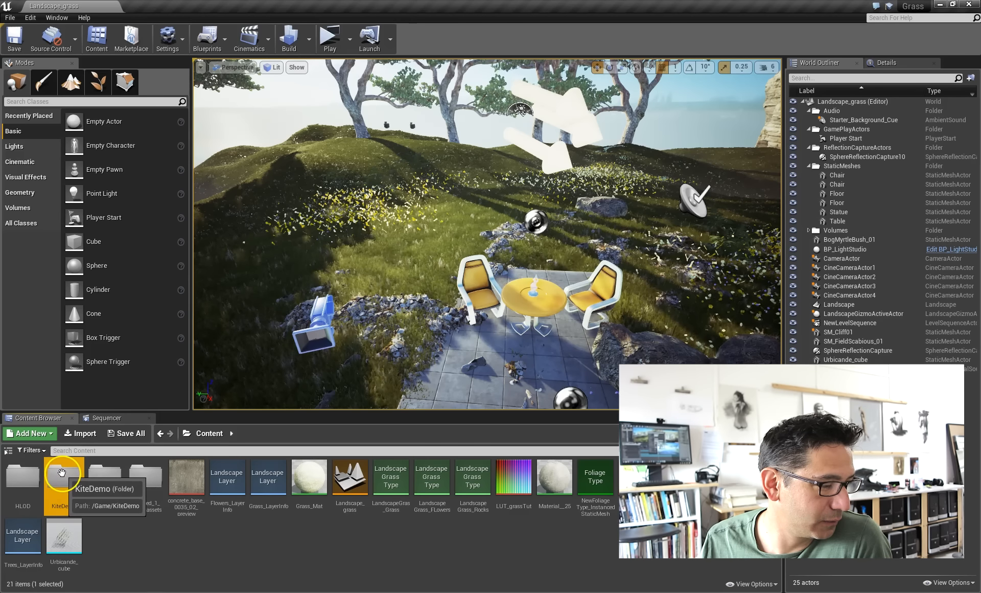
double_click(61, 471)
double_click(22, 473)
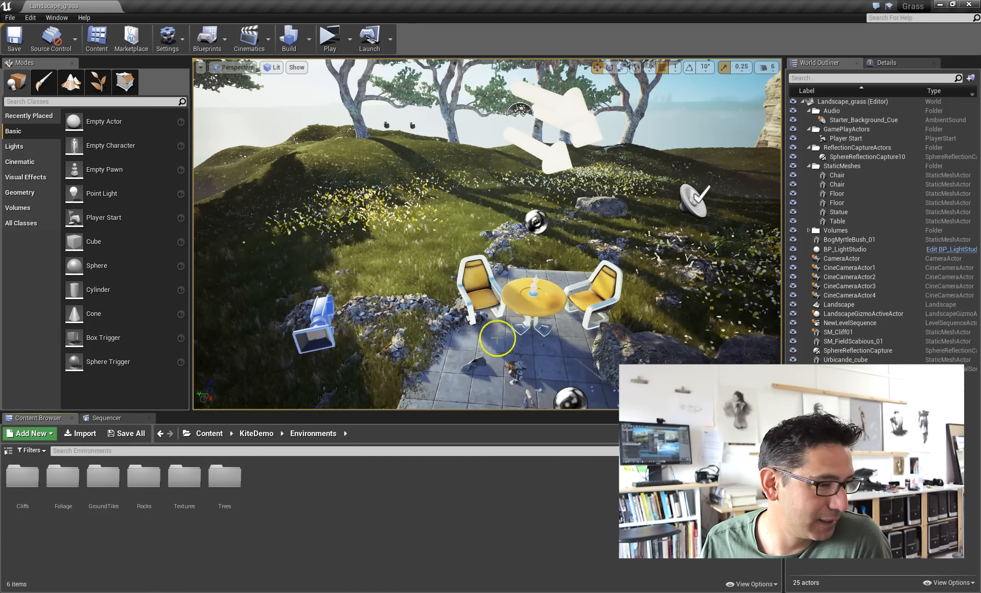
Look over the trees, cliff, rocks and flowers in the sample grass scene and return to the root Content folder.
mouse_move(635, 272)
right_mouse_down()
mouse_move(655, 243)
mouse_move(617, 294)
mouse_move(624, 270)
right_mouse_up()
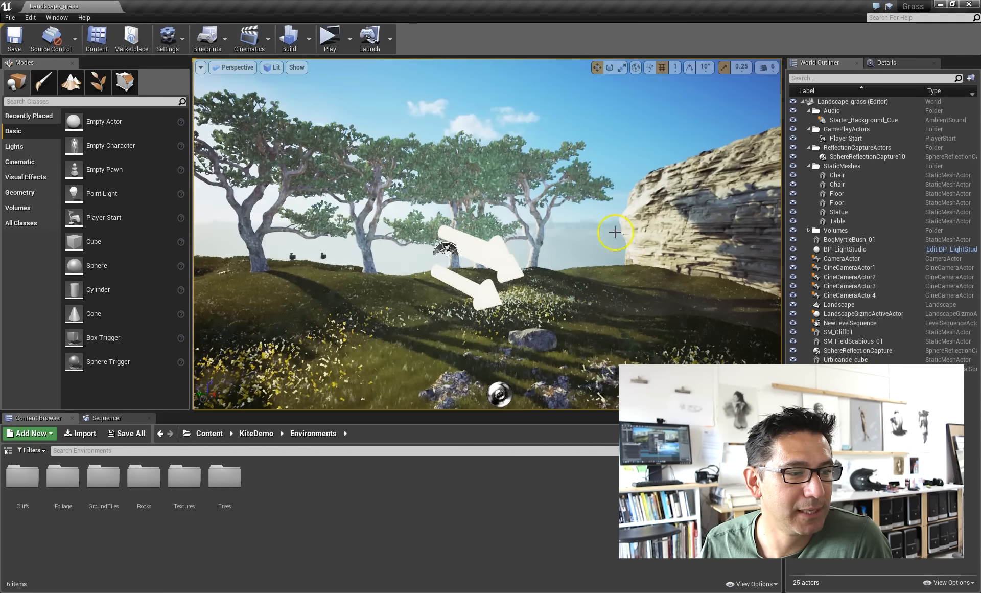
right_click_drag(551, 114, 551, 115)
right_click_drag(568, 158, 524, 276)
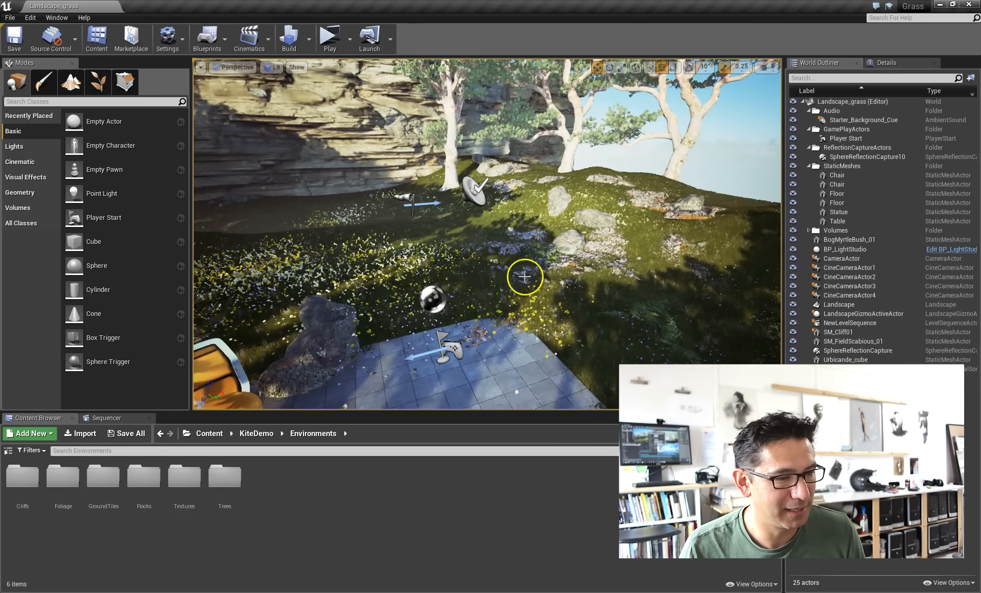
left_click(207, 434)
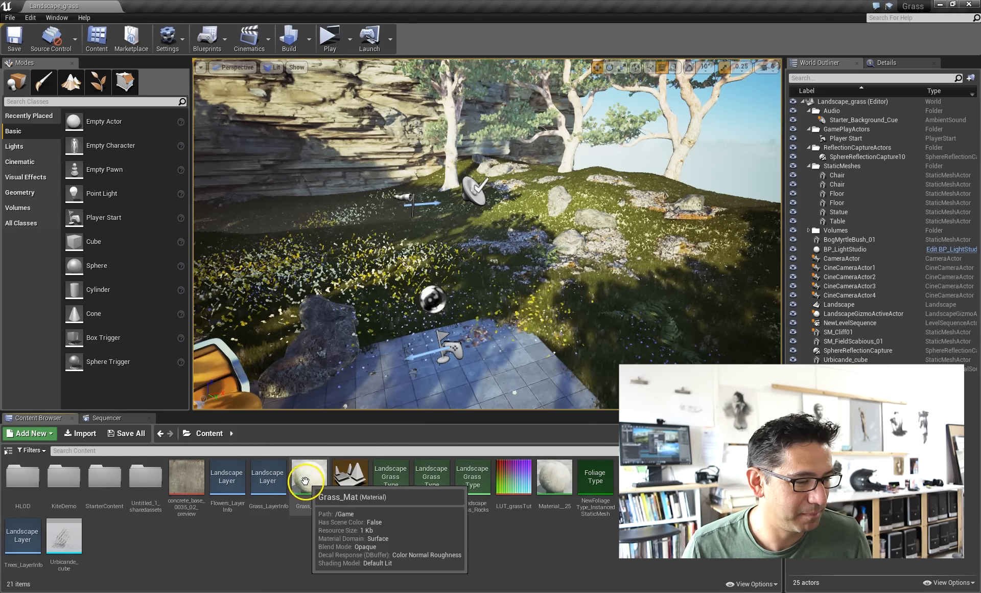
mouse_move(534, 309)
right_mouse_down()
mouse_move(510, 317)
mouse_move(533, 308)
right_mouse_up()
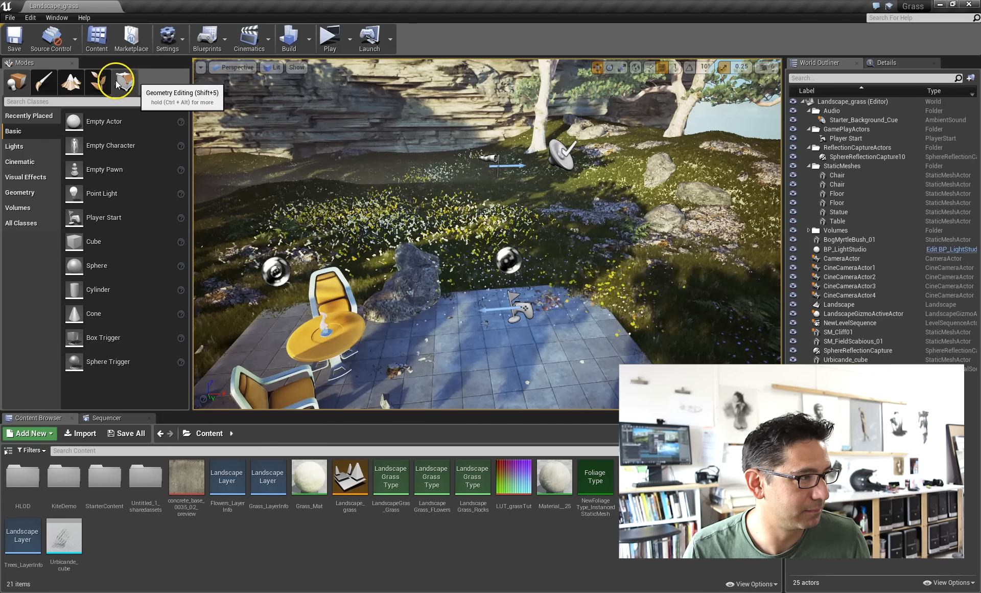
left_click(14, 22)
left_click(35, 39)
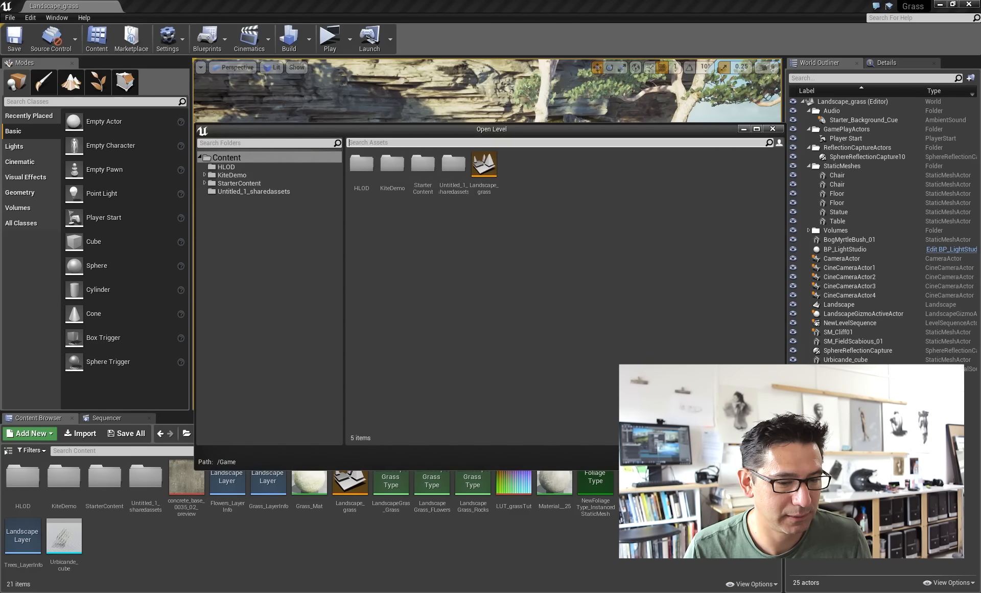
key("Escape")
Create a new level from the template that includes a floor, sky sphere, light source and player start.
left_click(13, 21)
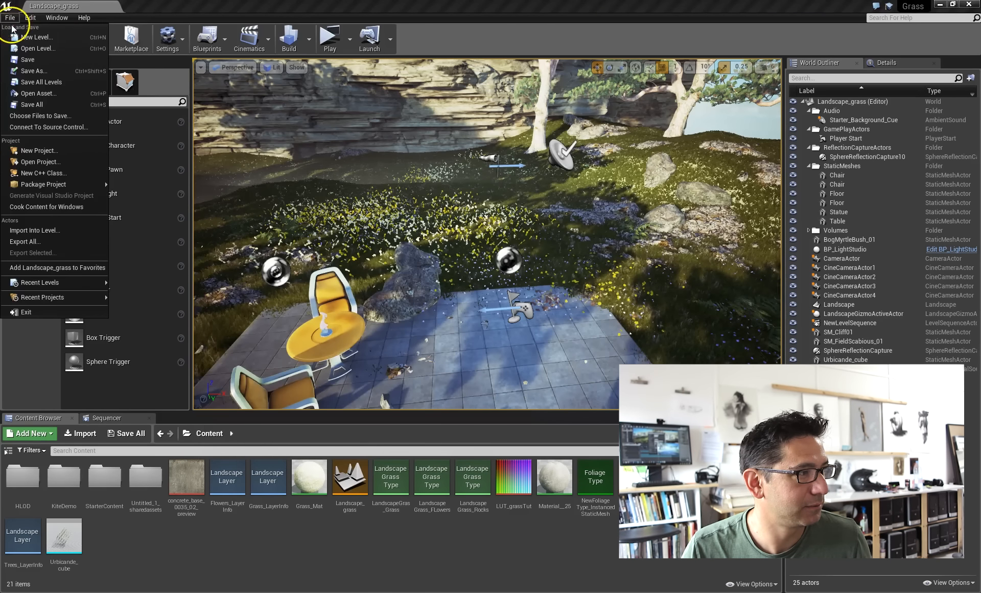
left_click(34, 37)
left_click(405, 242)
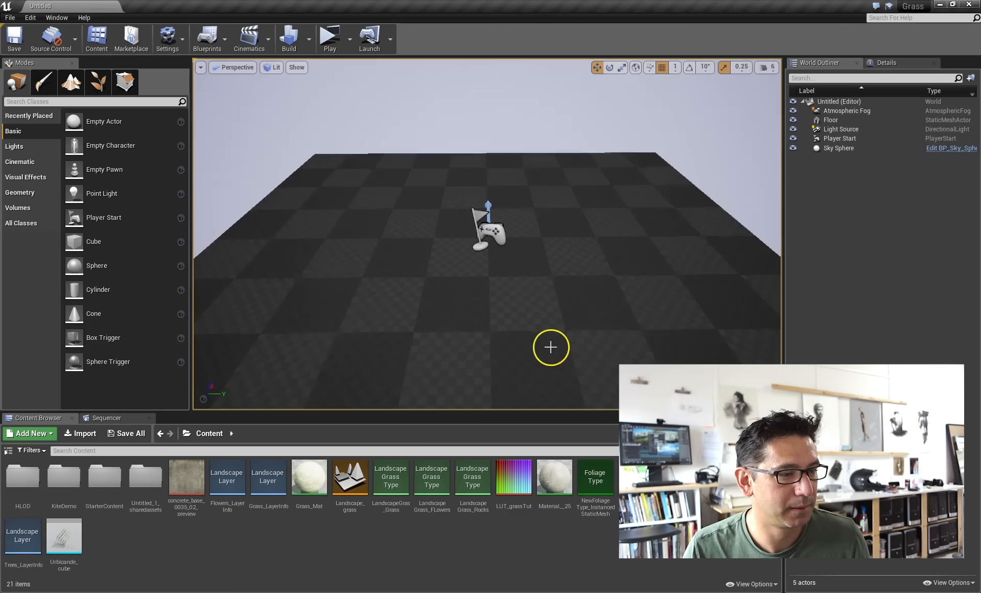
Switch to Landscape mode to display the settings for a new landscape.
right_click_drag(568, 331, 470, 225)
scroll(585, 287, "down", 10)
right_click_drag(556, 281, 521, 271)
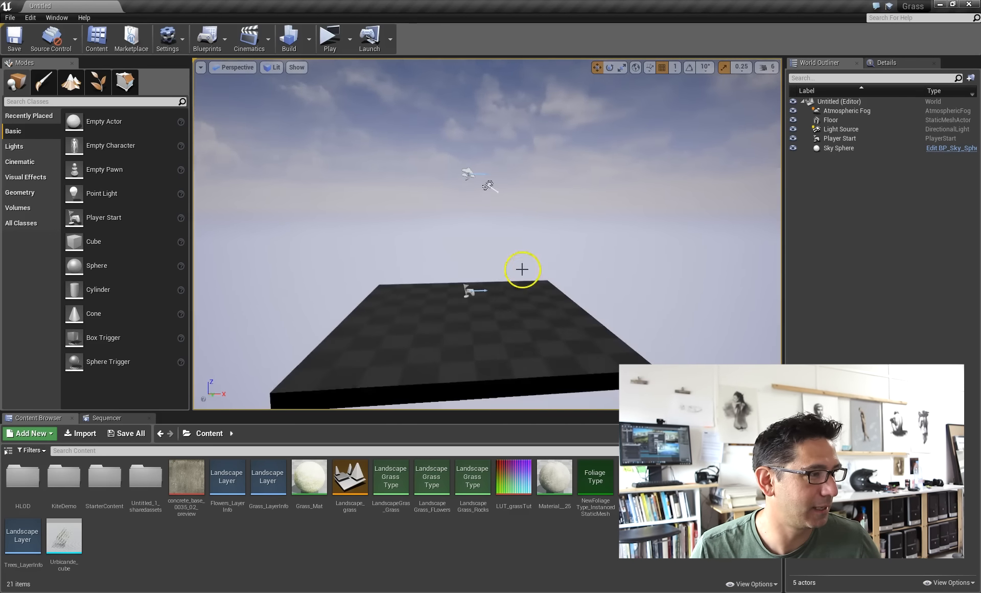
left_click(72, 84)
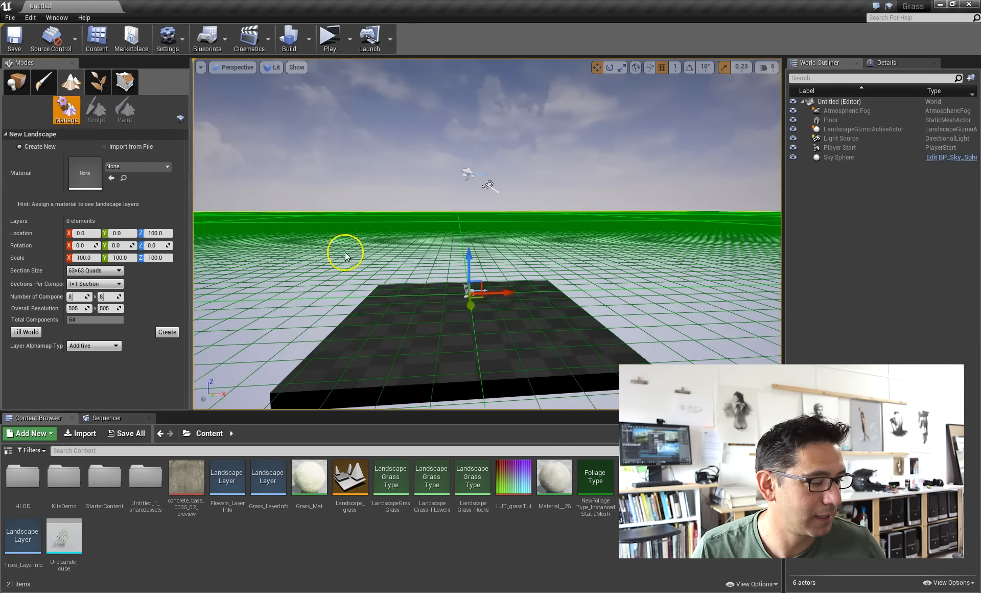
Place the SM_Chair mesh from the StarterContent Props folder on the level's floor as a size reference.
left_click(104, 476)
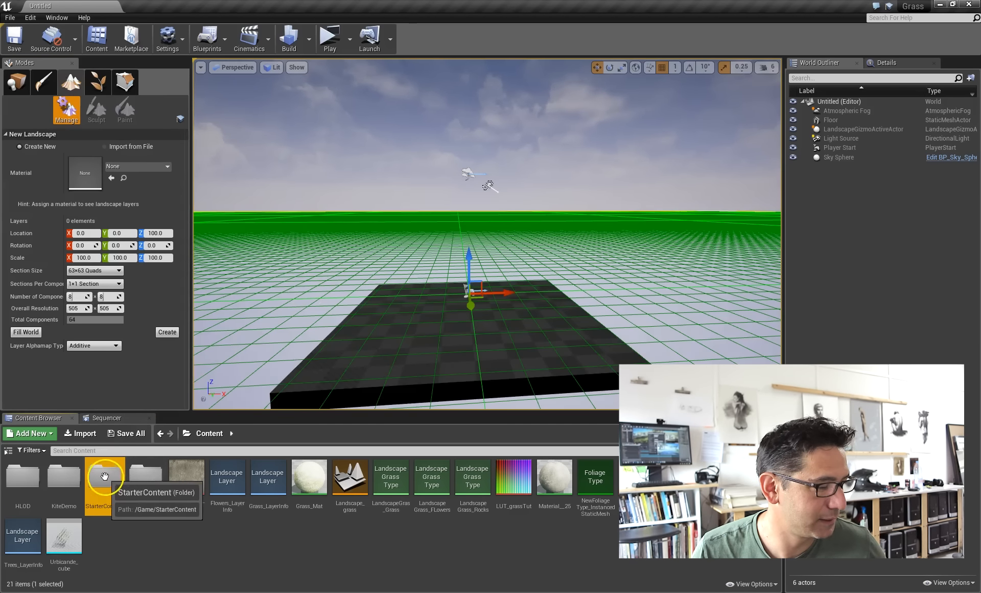
double_click(105, 476)
left_click(304, 477)
double_click(304, 478)
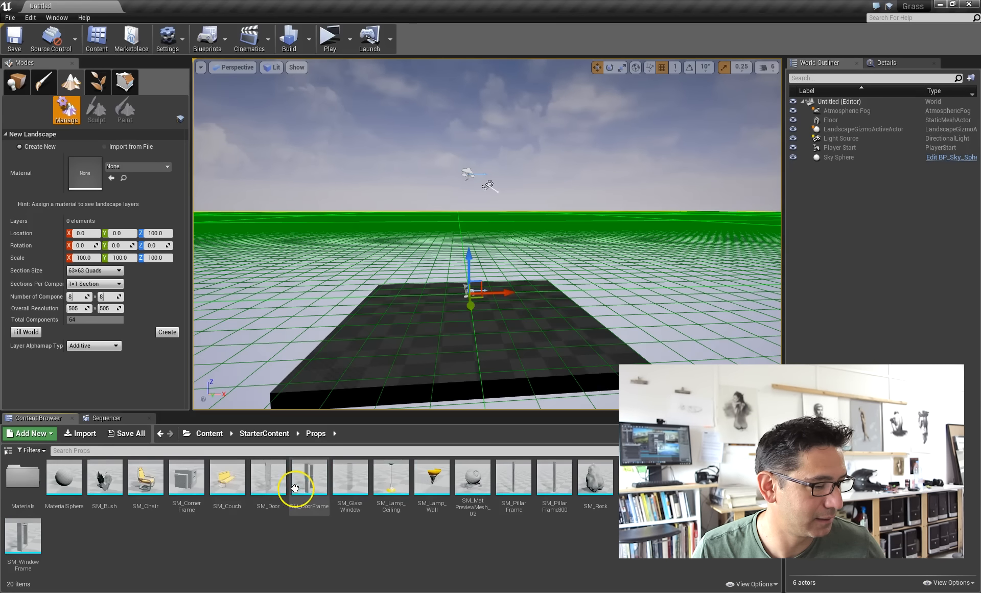
left_click_drag(149, 477, 452, 322)
Lower the new landscape to a Z location of about 12.78 and set its section size to 15×15 Quads.
left_click_drag(611, 313, 425, 313, "alt")
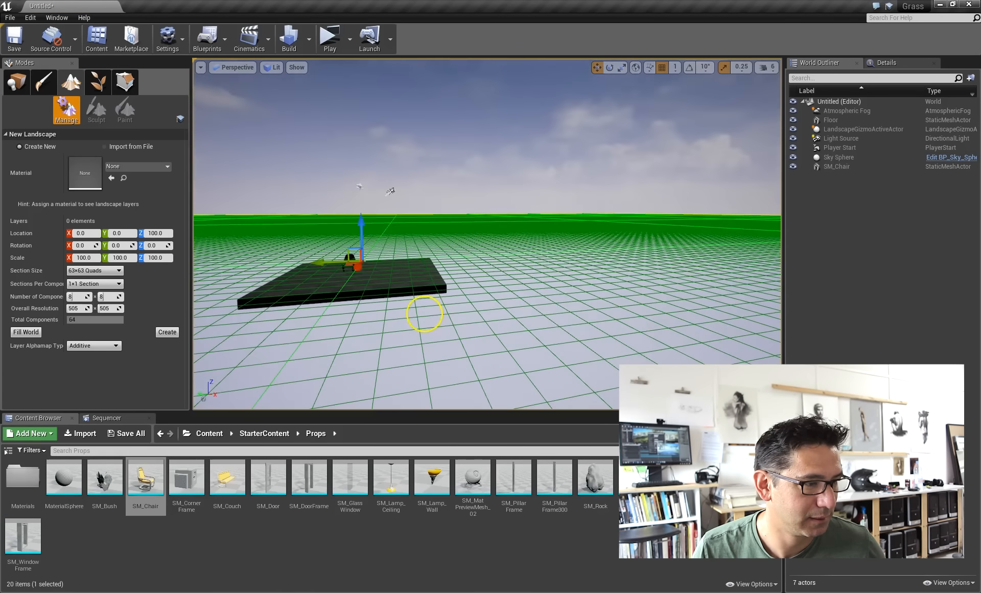
left_click_drag(361, 236, 361, 249)
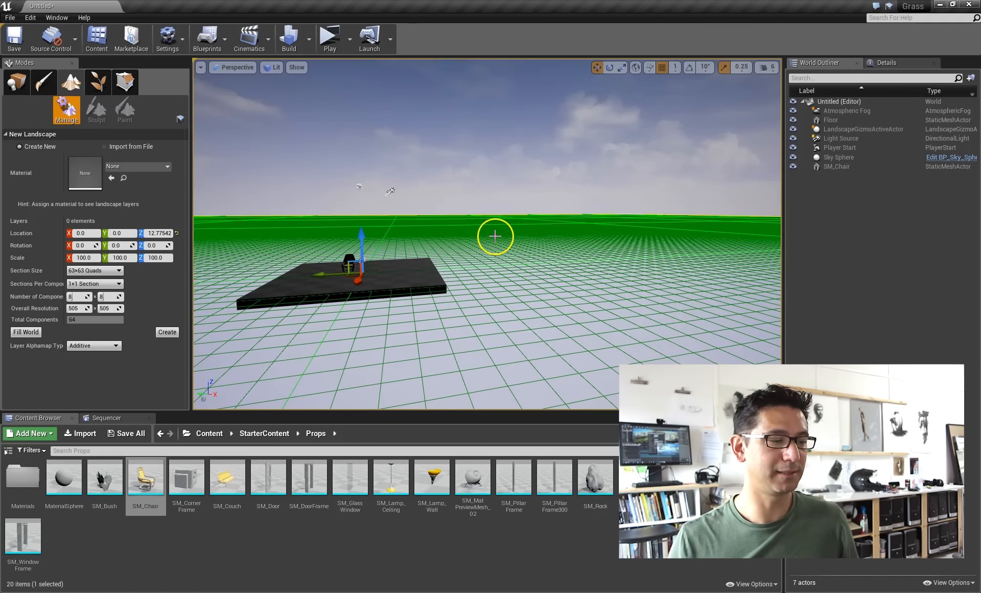
right_click_drag(495, 236, 301, 241, "alt")
key("w")
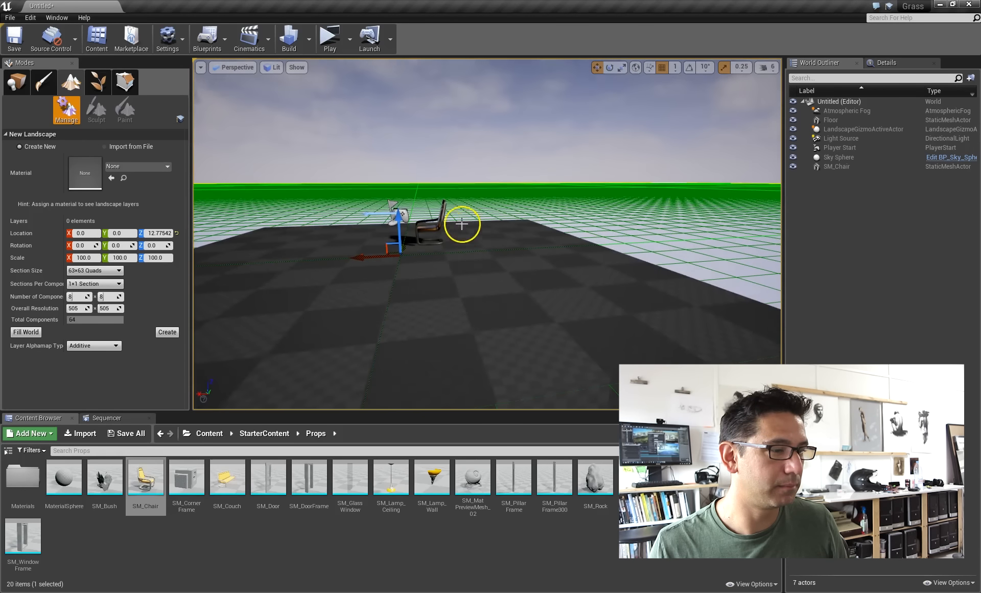
left_click(93, 272)
left_click(93, 291)
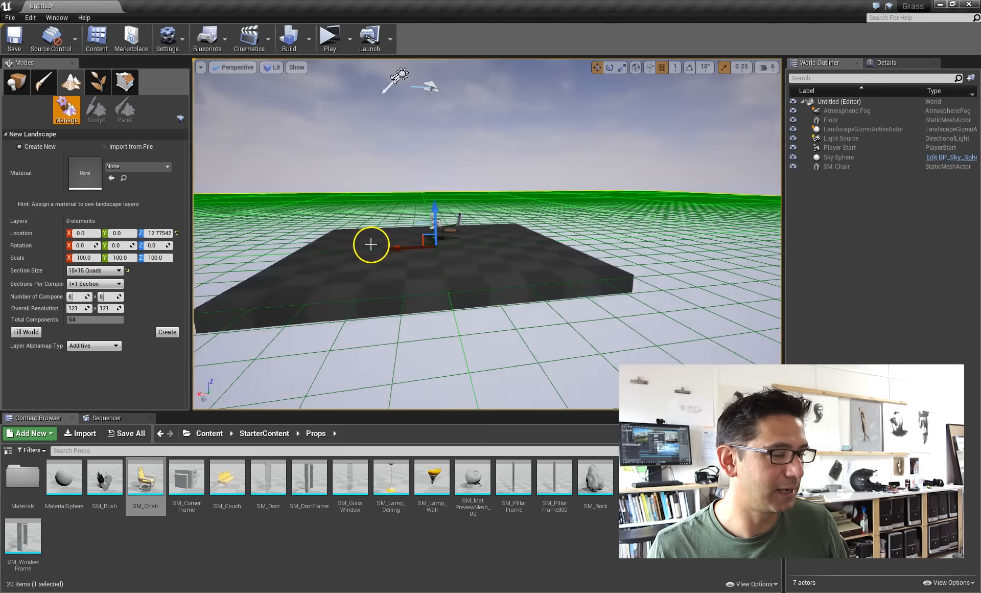
Create the landscape from the current new-landscape settings.
middle_click_drag(422, 241, 424, 238)
right_click_drag(424, 239, 560, 282)
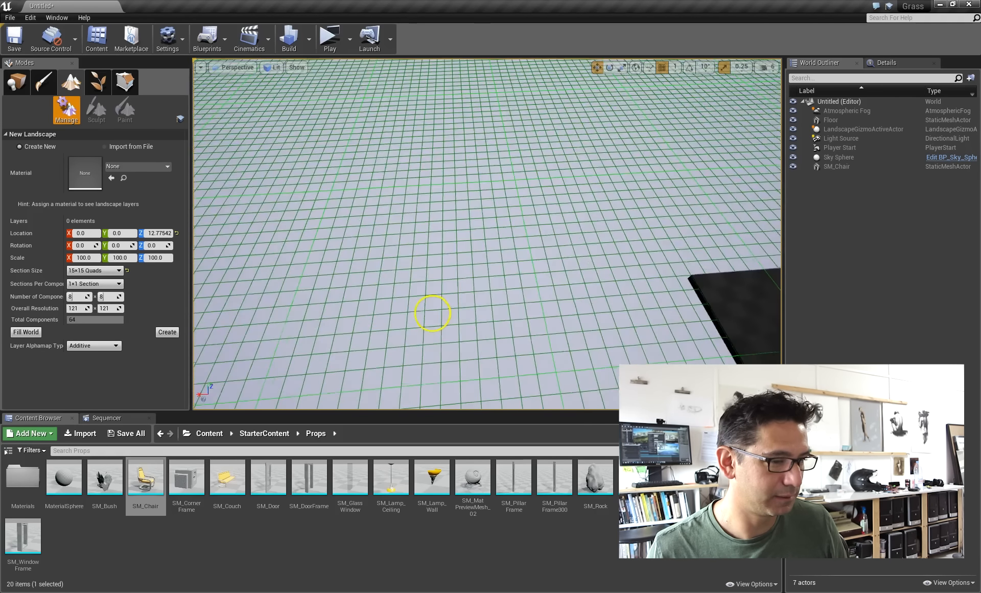
scroll(446, 240, "down", 3)
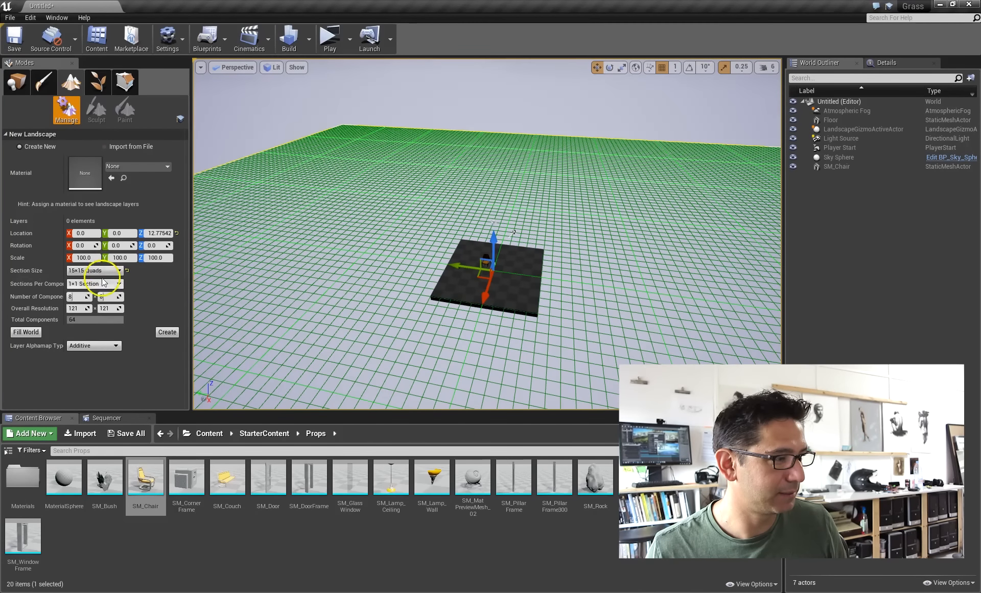
left_click(165, 332)
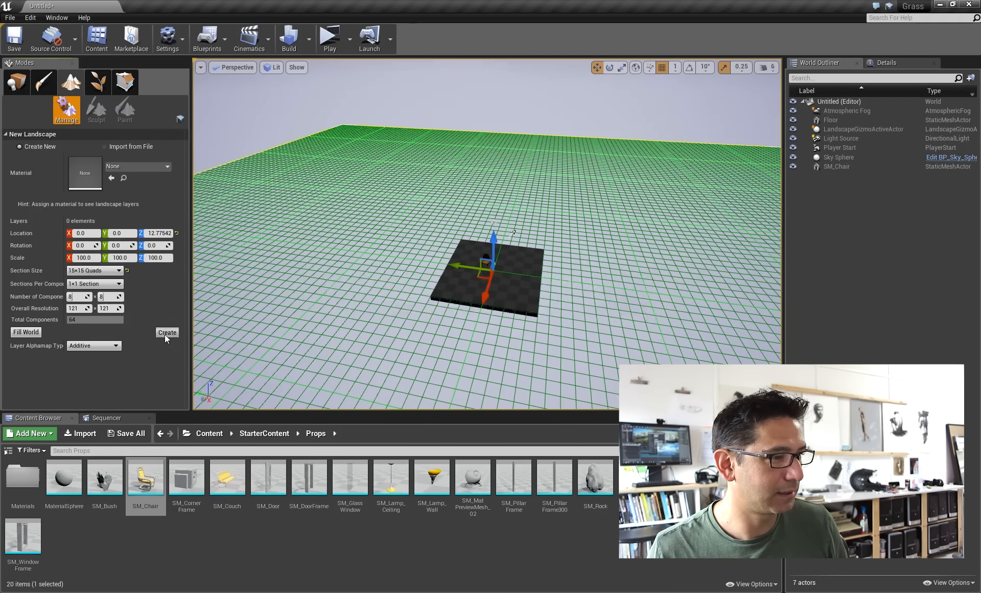
right_click_drag(541, 239, 457, 209)
mouse_move(458, 209)
left_mouse_down("alt")
mouse_move(366, 191)
mouse_move(339, 225)
left_mouse_up("alt")
left_click_drag(582, 250, 575, 259, "alt")
key("s")
right_click_drag(575, 260, 580, 252)
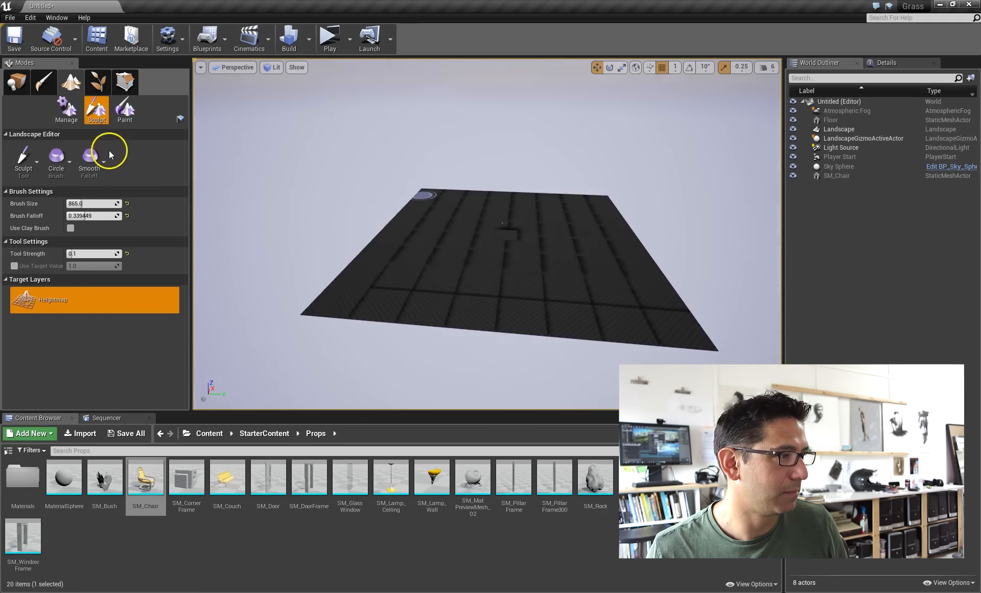
Roughen the whole landscape with the Noise tool using a brush size of 2280.
left_click(23, 156)
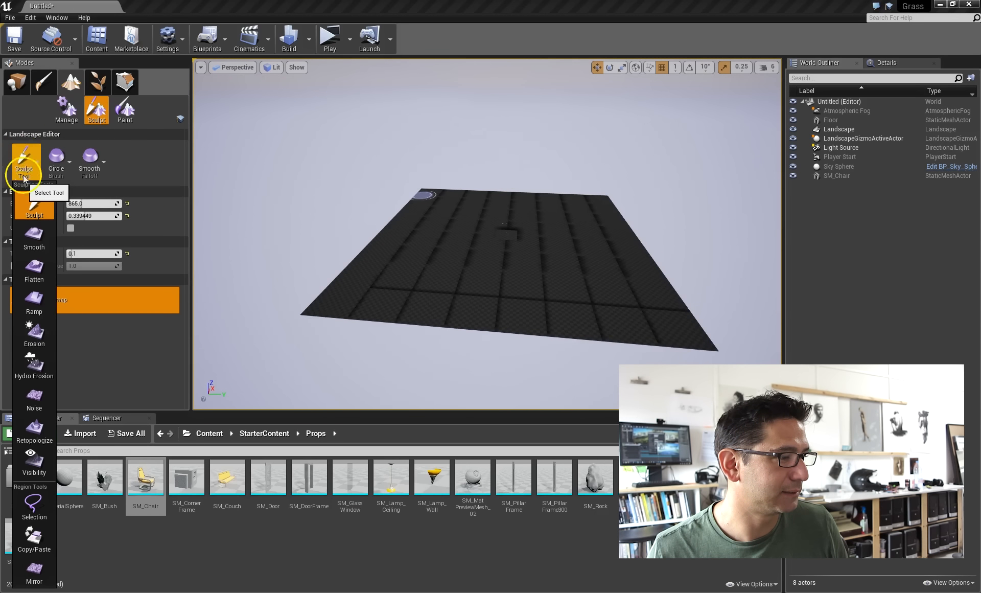
left_click(34, 400)
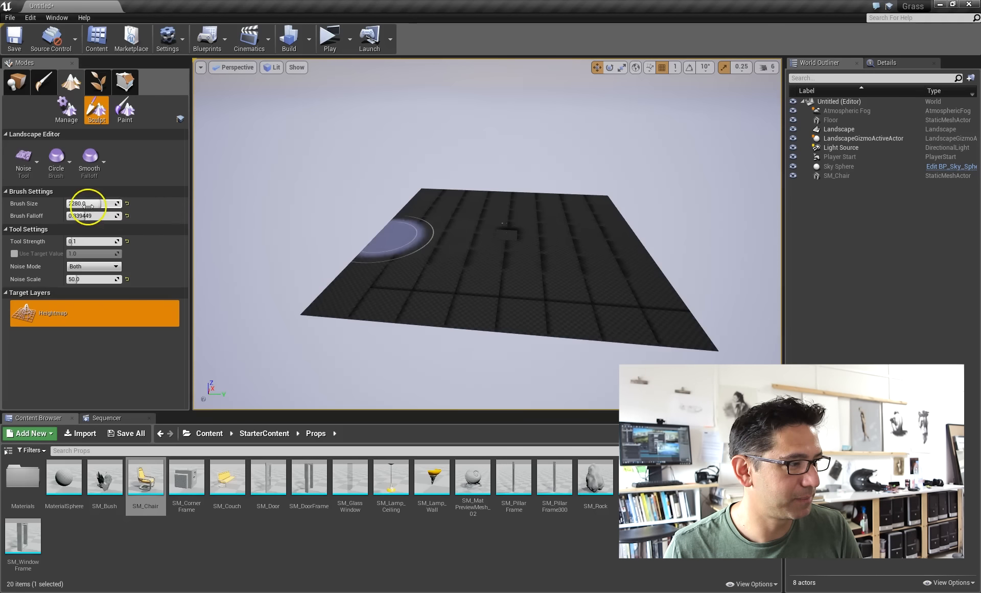
mouse_move(343, 229)
left_mouse_down()
mouse_move(442, 241)
mouse_move(444, 269)
mouse_move(572, 290)
mouse_move(363, 294)
mouse_move(610, 303)
mouse_move(353, 182)
mouse_move(582, 202)
mouse_move(427, 187)
left_mouse_up()
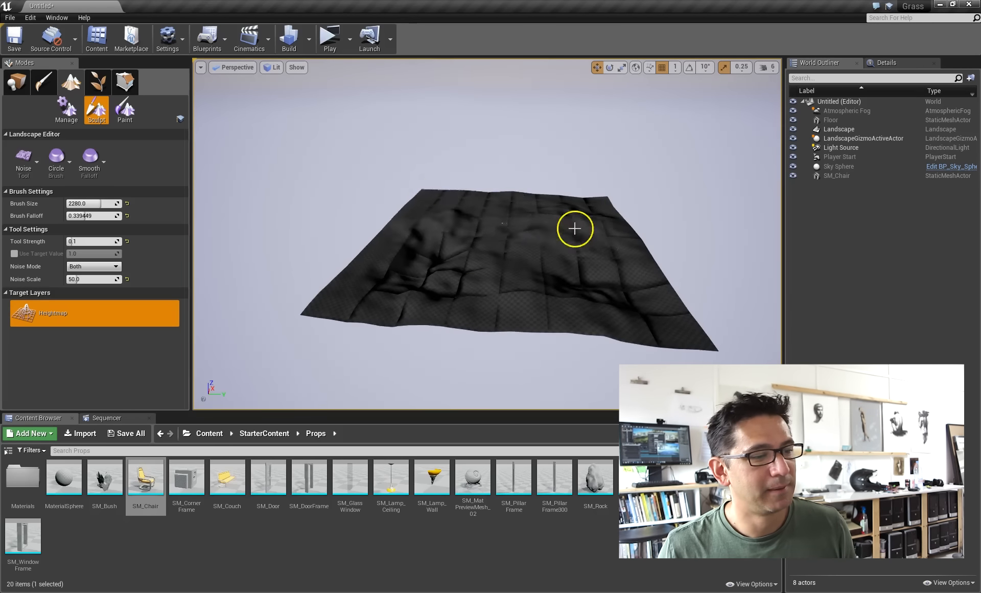
Soften the uneven terrain across the landscape with the Smooth sculpting tool.
right_click_drag(574, 228, 481, 260)
key("d")
right_click_drag(615, 208, 552, 187)
key("w")
key("s")
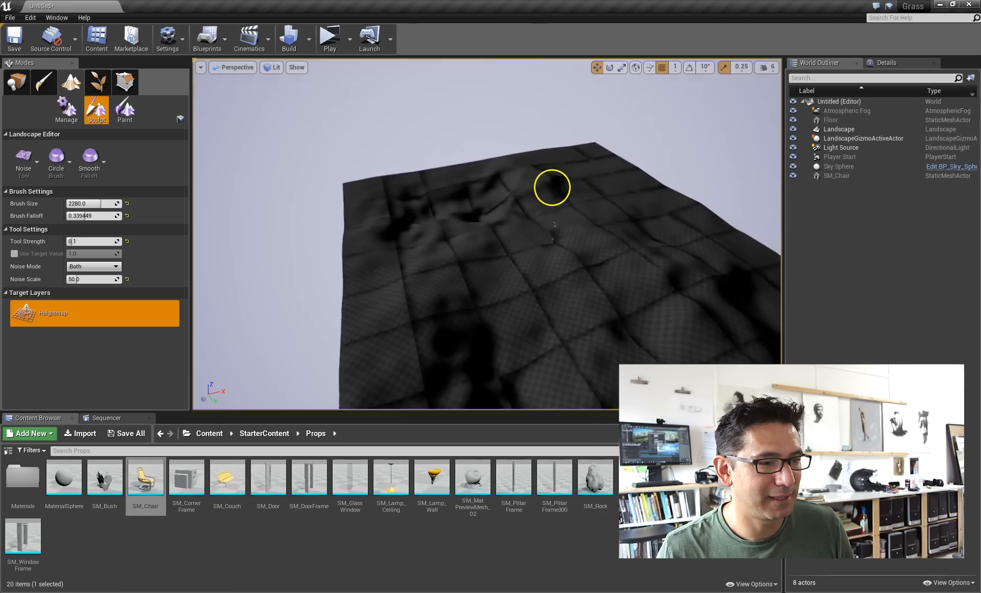
left_click(42, 166)
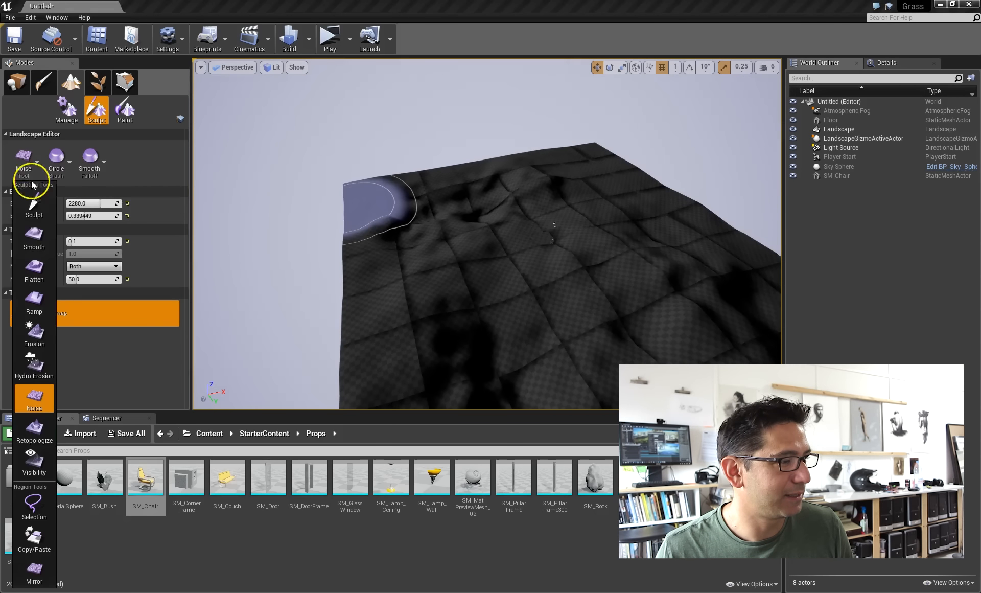
left_click(35, 238)
mouse_move(528, 233)
left_mouse_down()
mouse_move(481, 214)
mouse_move(449, 318)
mouse_move(596, 339)
mouse_move(346, 257)
left_mouse_up()
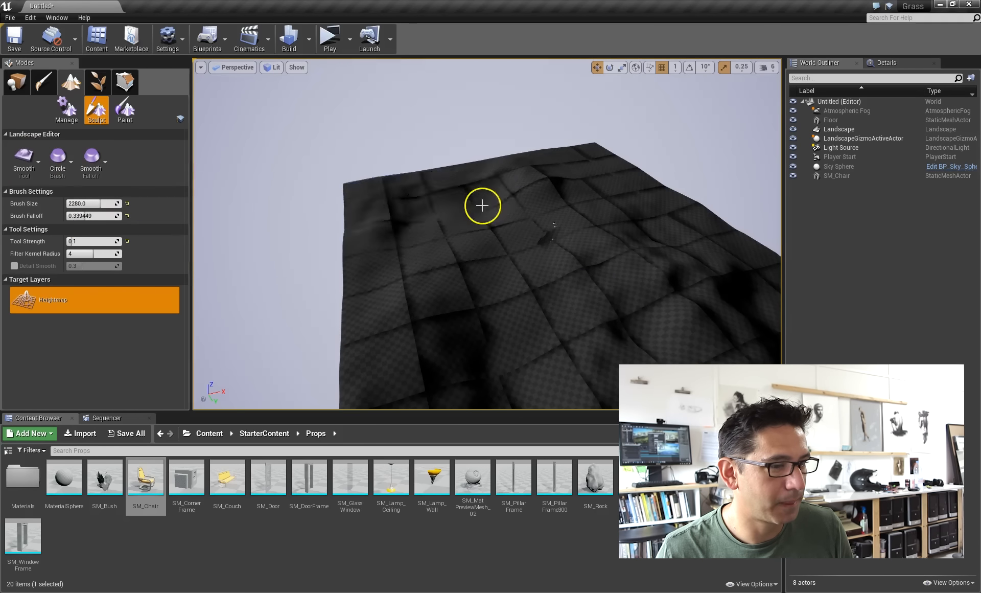
Reduce the Smooth brush size to 695 and smooth the terrain close to the chair.
scroll(516, 207, "up", 8)
mouse_move(513, 200)
right_mouse_down()
mouse_move(543, 204)
mouse_move(489, 204)
right_mouse_up()
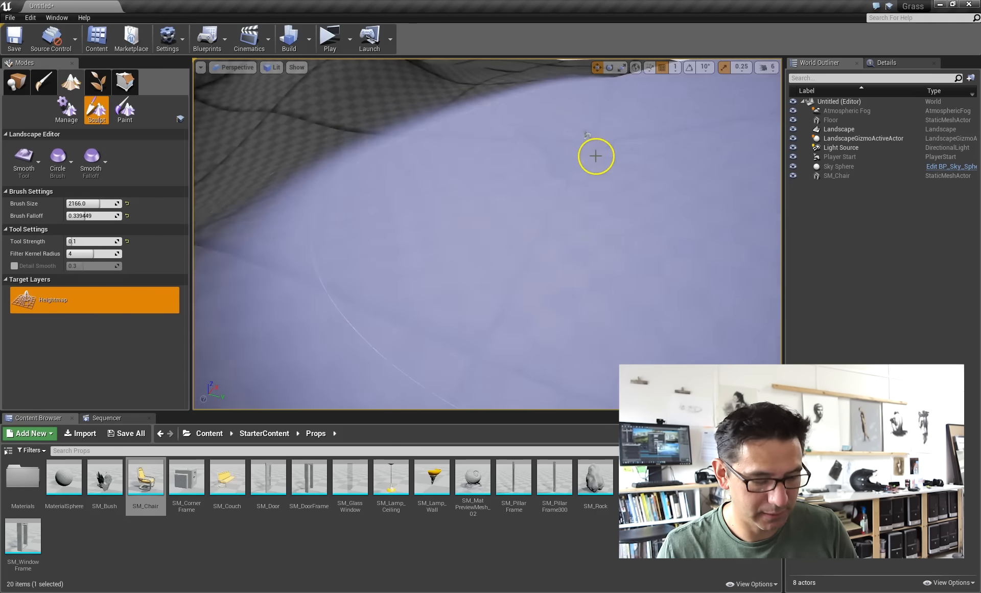
key("bracketleft")
key("bracketleft")
key("bracketleft")
key("bracketleft")
key("bracketleft")
key("bracketleft")
key("bracketleft")
key("bracketleft")
key("bracketleft")
key("bracketleft")
key("bracketleft")
key("bracketleft")
key("bracketleft")
key("bracketleft")
key("bracketleft")
key("bracketleft")
key("bracketleft")
key("bracketleft")
key("bracketleft")
key("bracketleft")
mouse_move(449, 211)
left_mouse_down()
mouse_move(554, 199)
mouse_move(605, 160)
mouse_move(529, 158)
left_mouse_up()
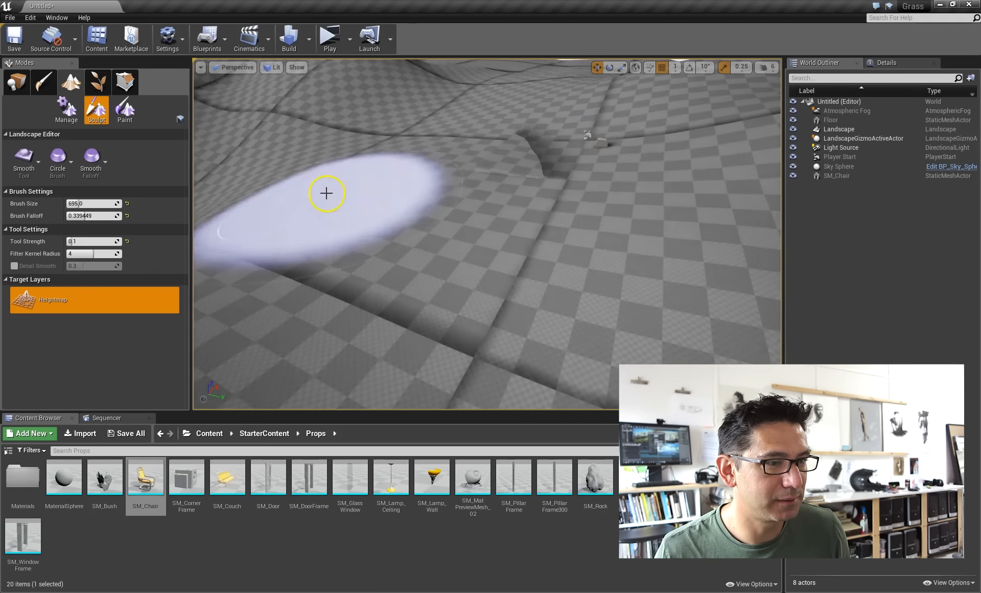
Reshape the terrain around the chair with the Sculpt tool at brush size 695.
left_click(77, 116)
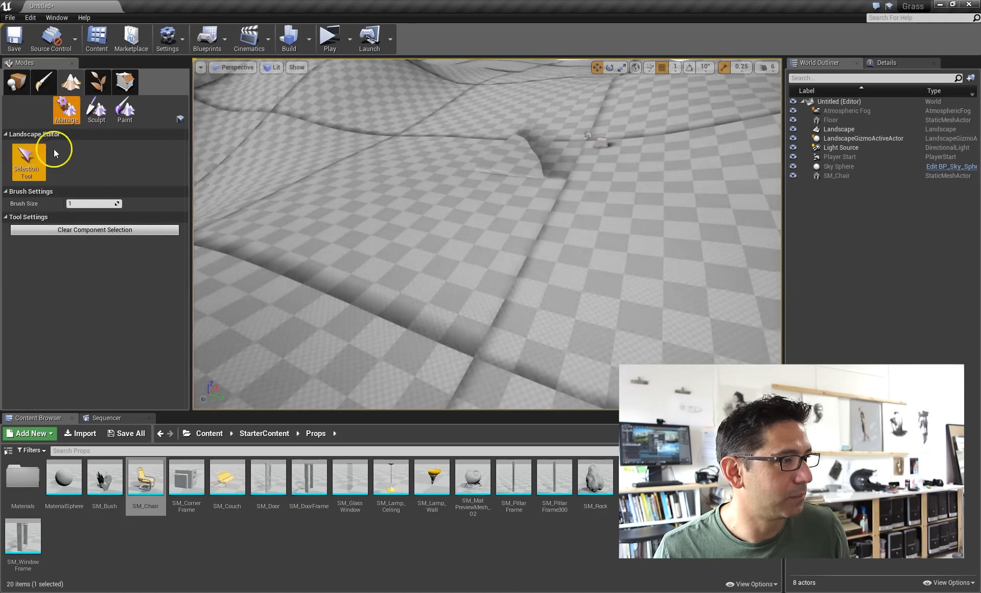
left_click(90, 121)
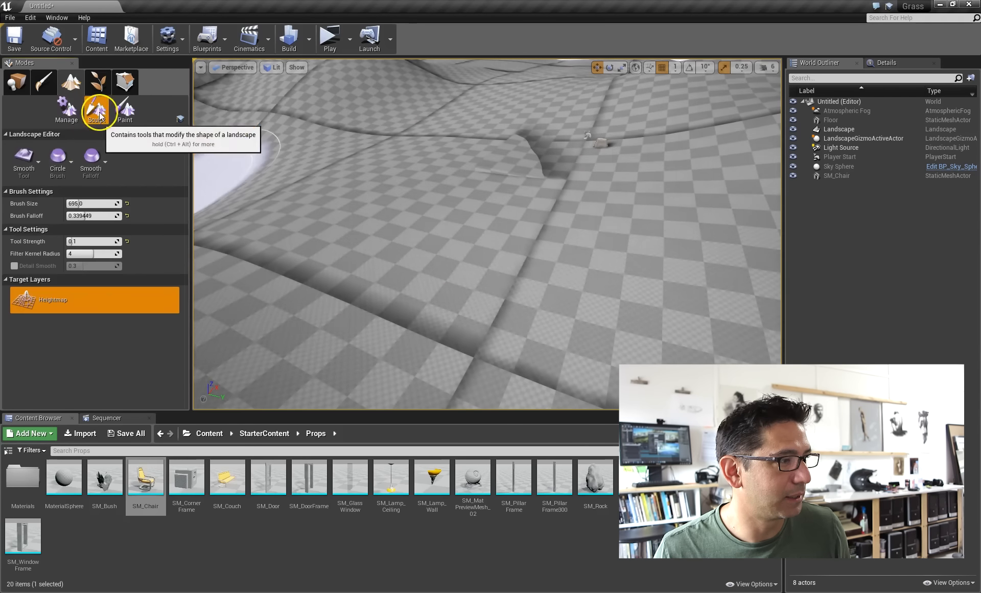
left_click(24, 158)
left_click(26, 203)
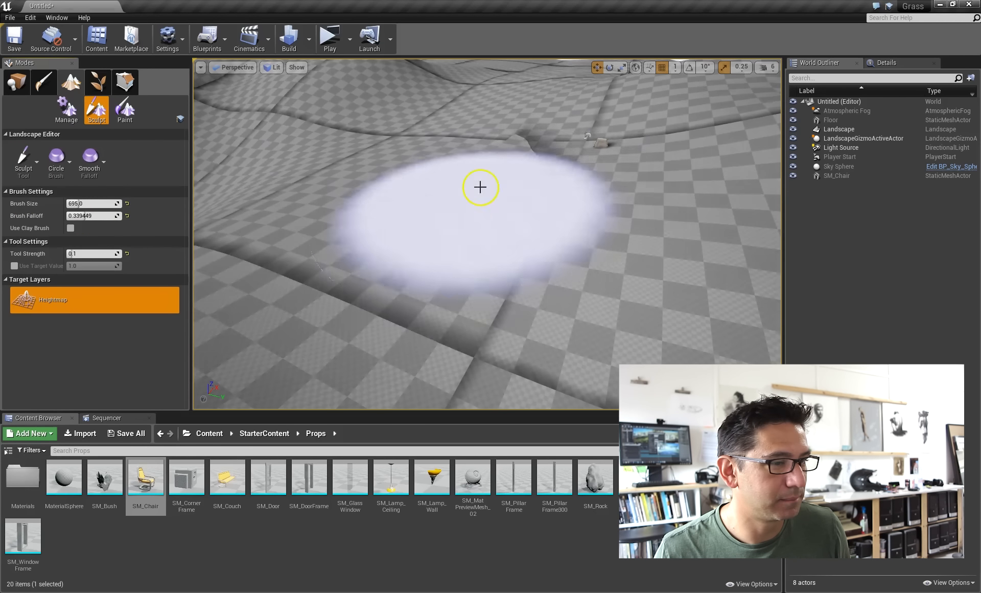
mouse_move(600, 154)
left_mouse_down()
mouse_move(615, 149)
mouse_move(661, 182)
mouse_move(613, 269)
mouse_move(643, 144)
mouse_move(622, 111)
mouse_move(545, 114)
mouse_move(613, 215)
mouse_move(532, 264)
mouse_move(621, 271)
mouse_move(584, 195)
mouse_move(558, 208)
mouse_move(606, 184)
mouse_move(457, 216)
mouse_move(594, 238)
left_mouse_up()
mouse_move(593, 238)
right_mouse_down()
mouse_move(550, 217)
mouse_move(611, 197)
mouse_move(551, 205)
mouse_move(593, 208)
mouse_move(591, 227)
right_mouse_up()
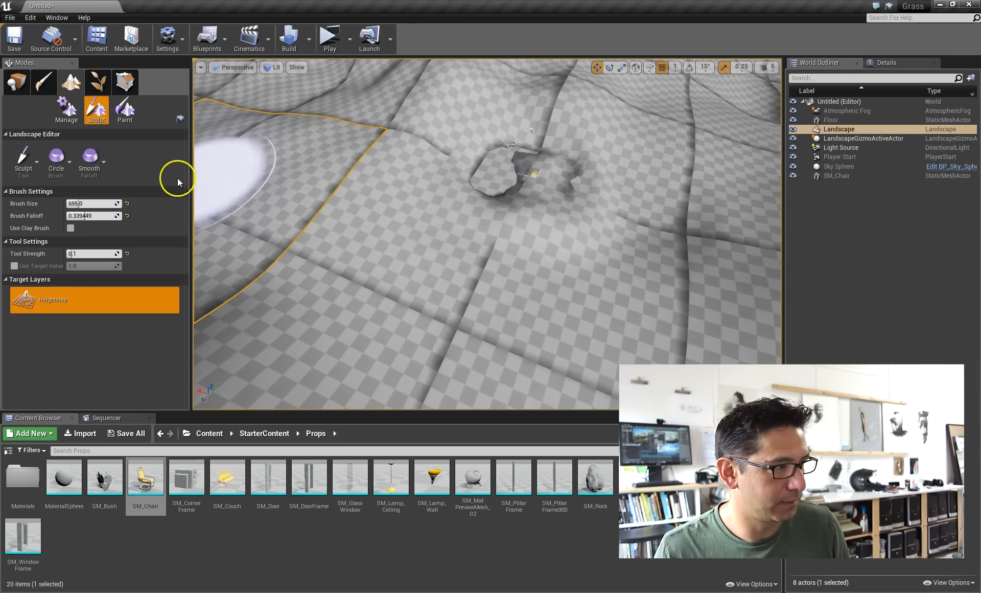
Level the bumps around the chair with the Flatten tool.
left_click(39, 165)
left_click(34, 268)
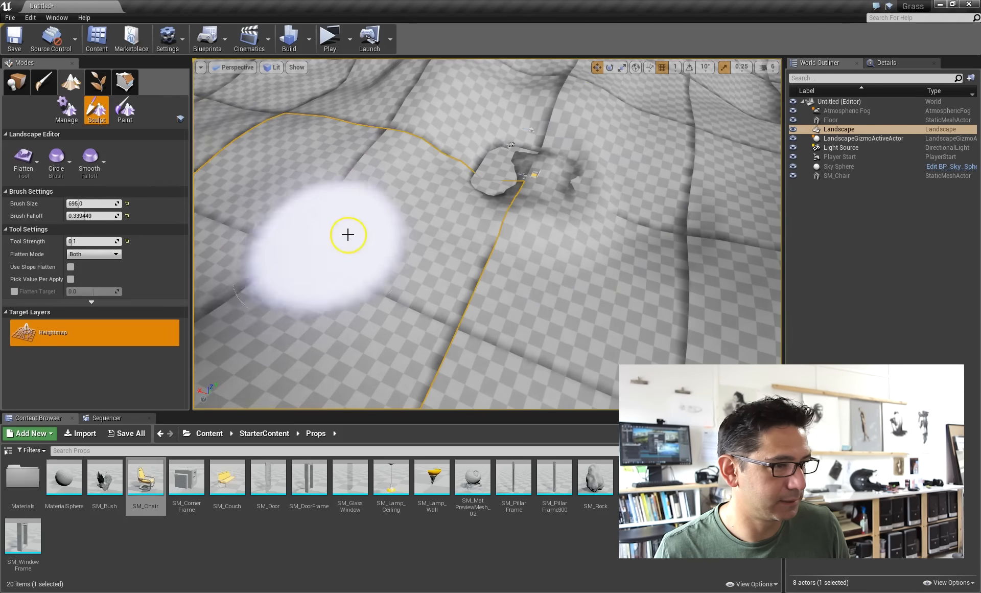
mouse_move(452, 195)
left_mouse_down()
mouse_move(602, 274)
mouse_move(537, 199)
mouse_move(570, 193)
left_mouse_up()
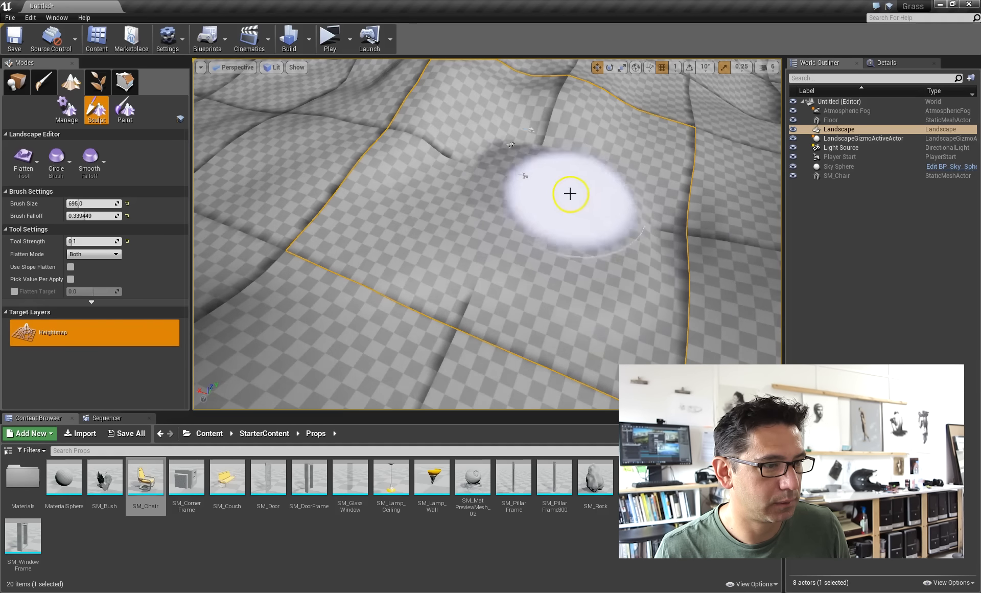
Lower the terrain around the chair with the Sculpt tool to uncover the floor.
left_click(25, 160)
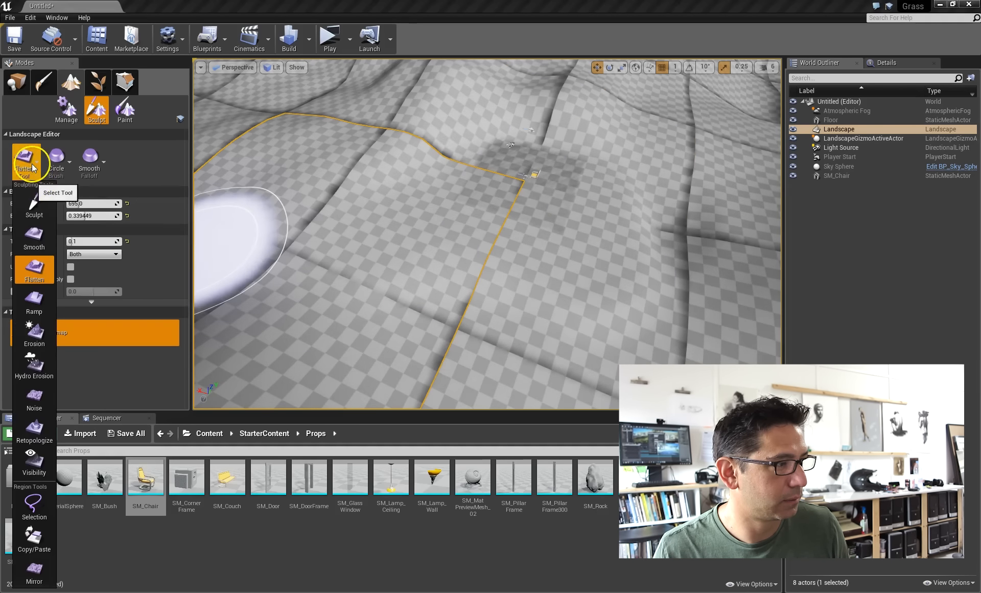
left_click(35, 212)
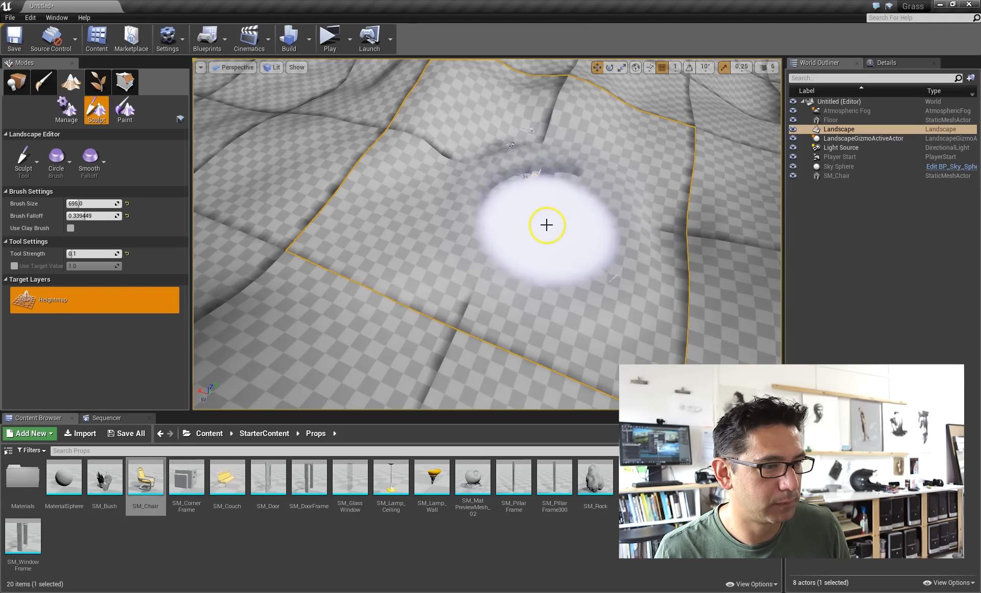
mouse_move(542, 174)
left_mouse_down("alt")
mouse_move(550, 173)
mouse_move(526, 162)
mouse_move(528, 202)
left_mouse_up("alt")
mouse_move(529, 202)
right_mouse_down()
mouse_move(525, 184)
mouse_move(528, 207)
right_mouse_up()
mouse_move(527, 207)
left_mouse_down("alt")
mouse_move(566, 244)
mouse_move(684, 247)
mouse_move(722, 206)
left_mouse_up("alt")
mouse_move(526, 280)
left_mouse_down("alt")
mouse_move(591, 305)
mouse_move(502, 311)
left_mouse_up("alt")
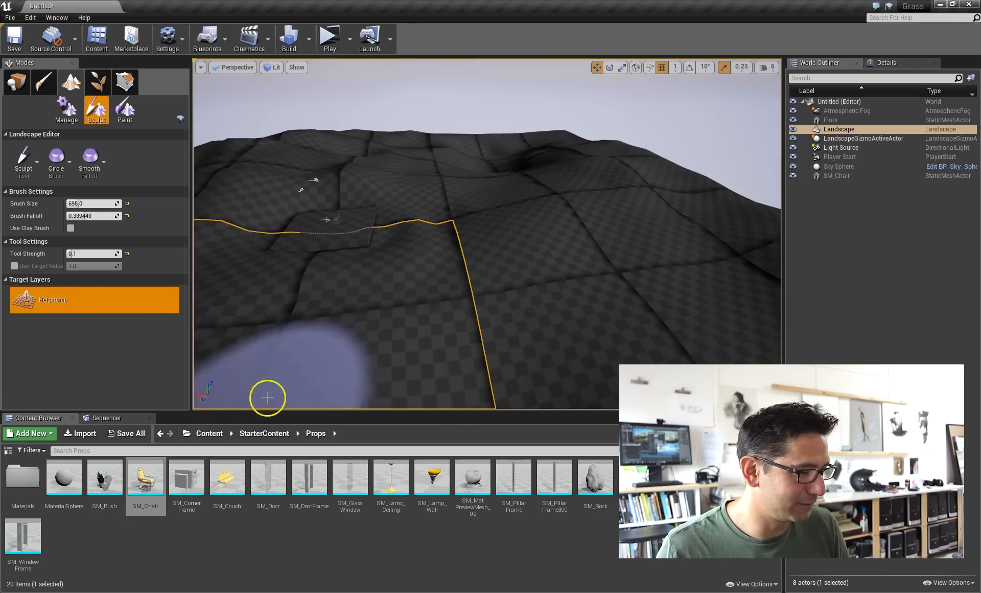
Open the Grass_Mat material from the Content folder and examine its texture samples and Layer Blend network.
left_click(256, 433)
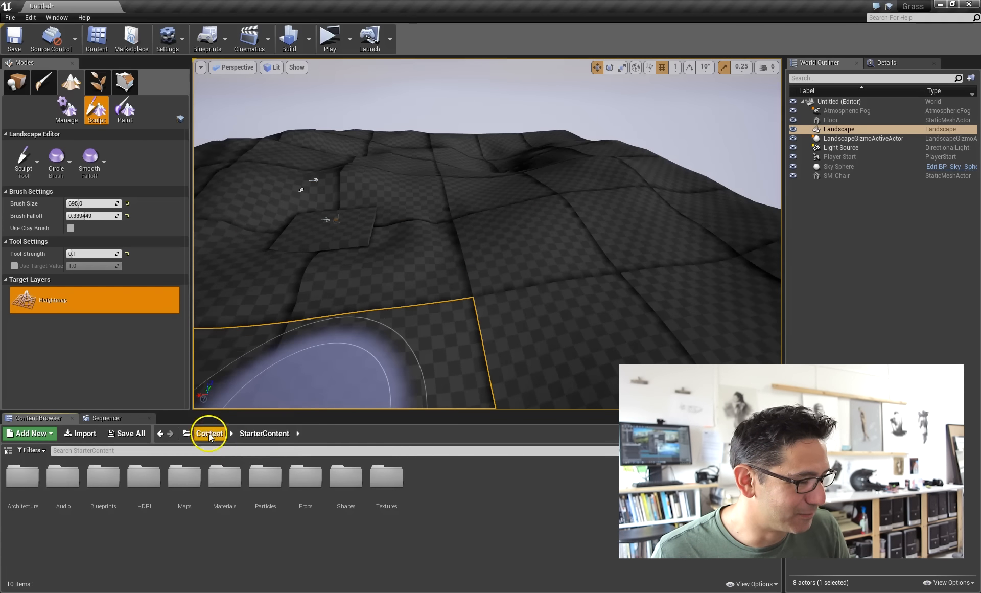
double_click(195, 480)
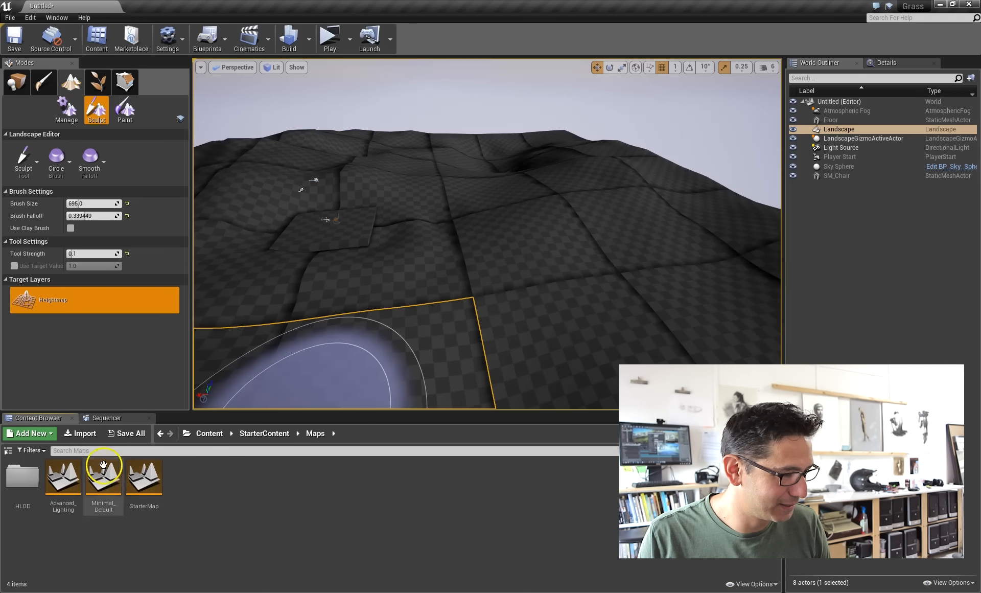
left_click(249, 435)
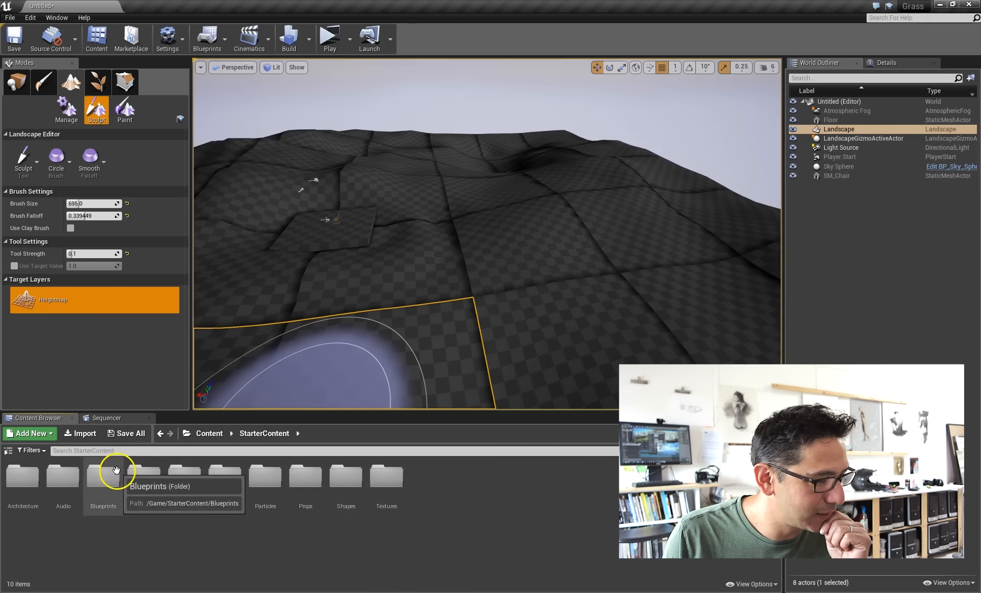
left_click(213, 433)
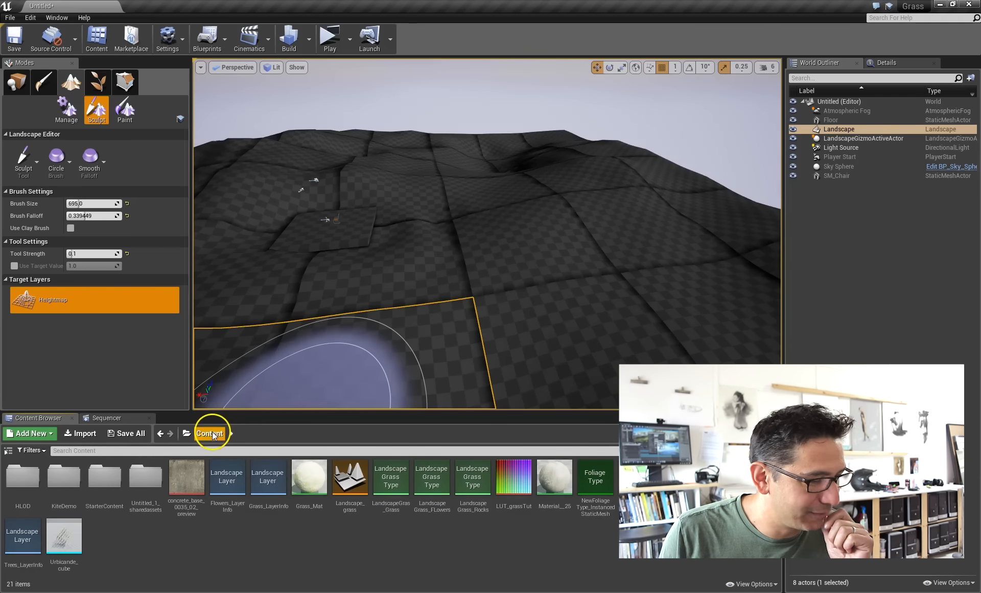
double_click(309, 481)
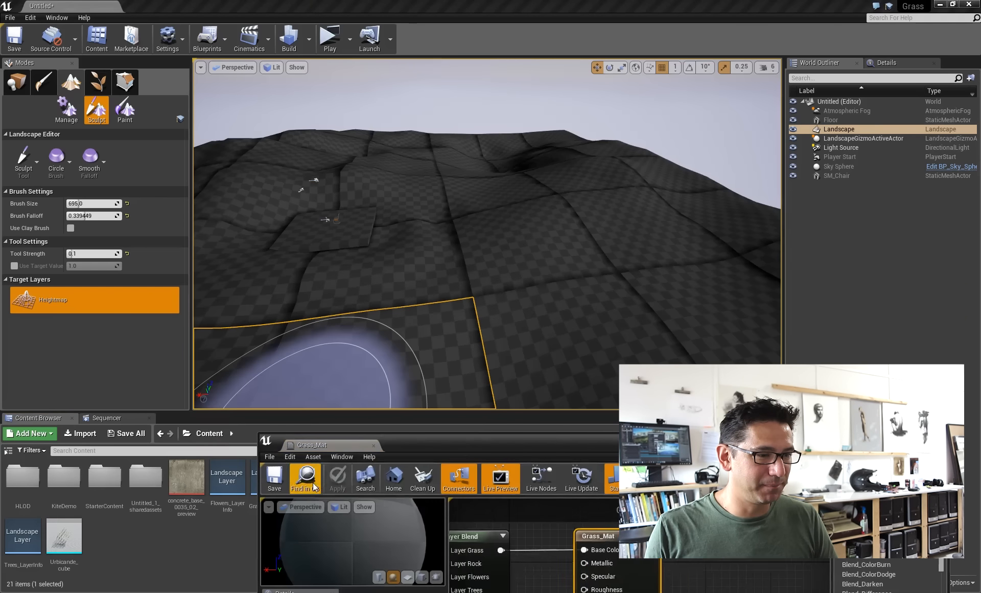
left_click_drag(453, 443, 521, 106)
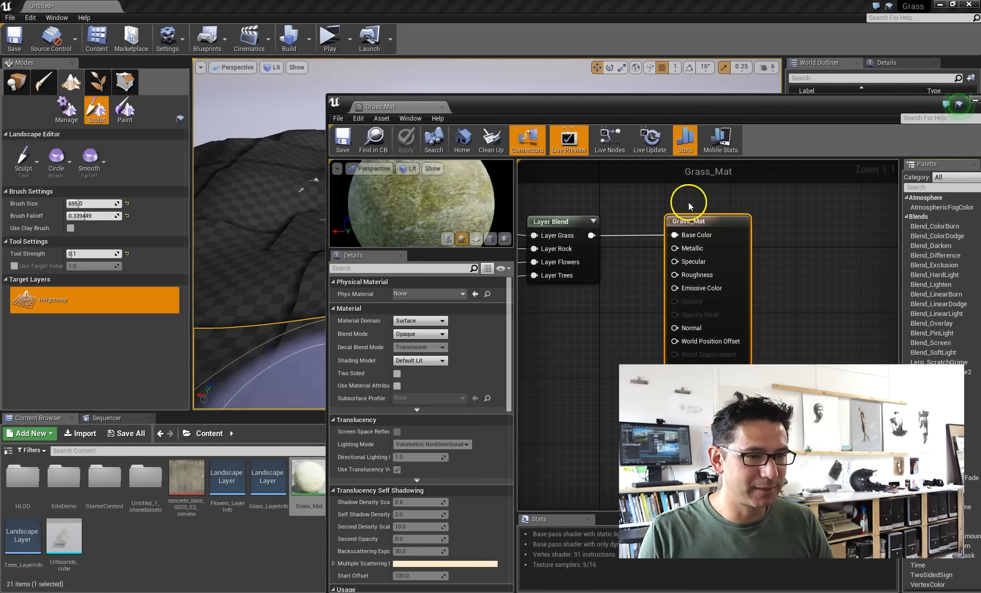
scroll(868, 225, "down", 3)
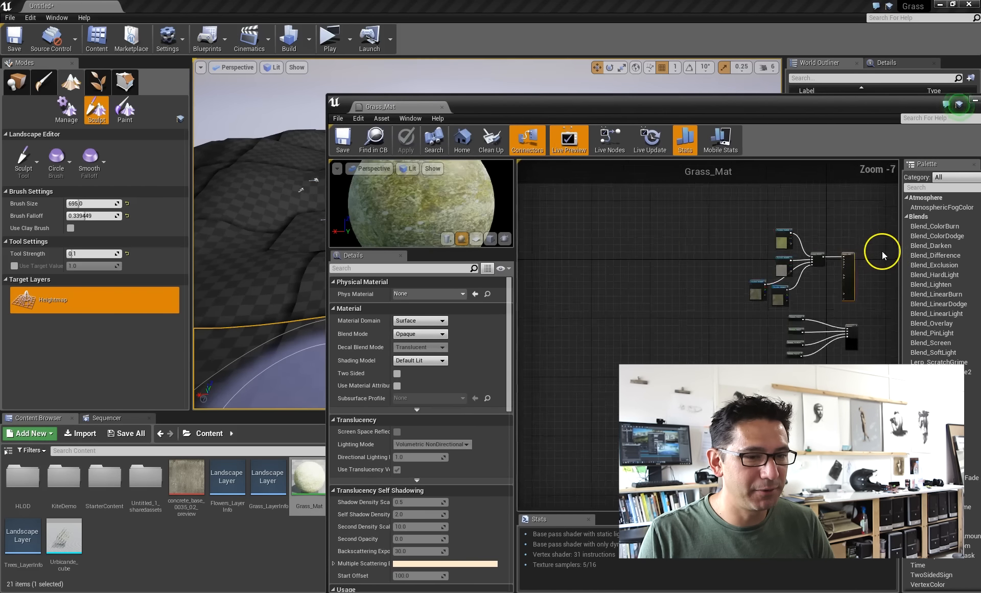
right_click_drag(849, 229, 850, 300)
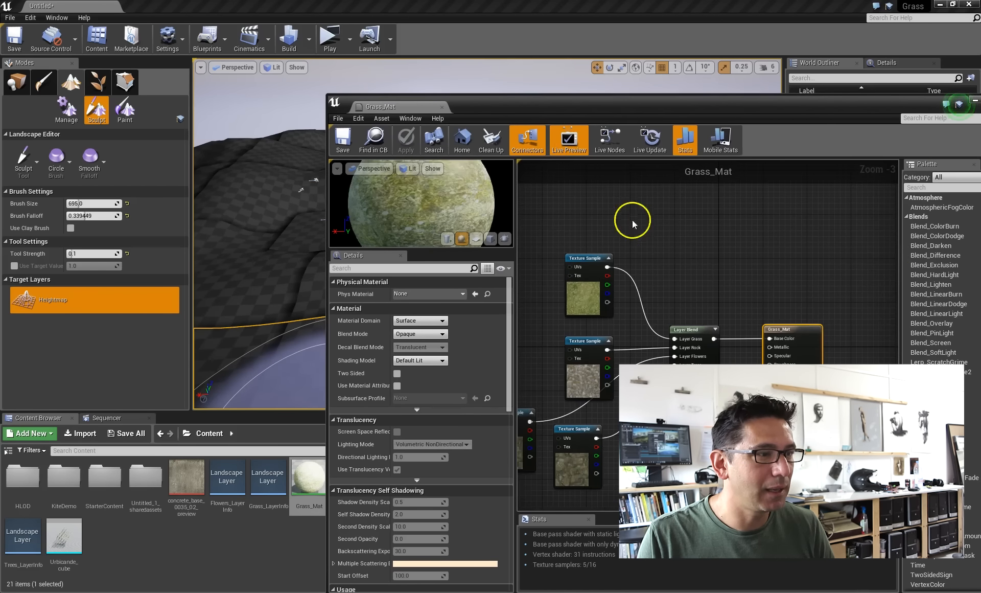
left_click_drag(617, 114, 482, 60)
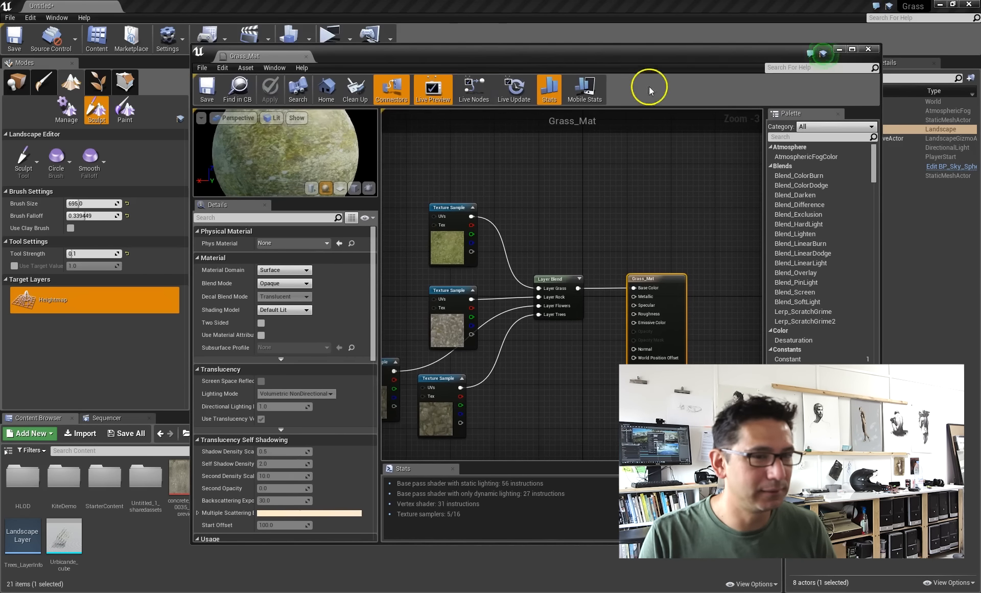
left_click(838, 49)
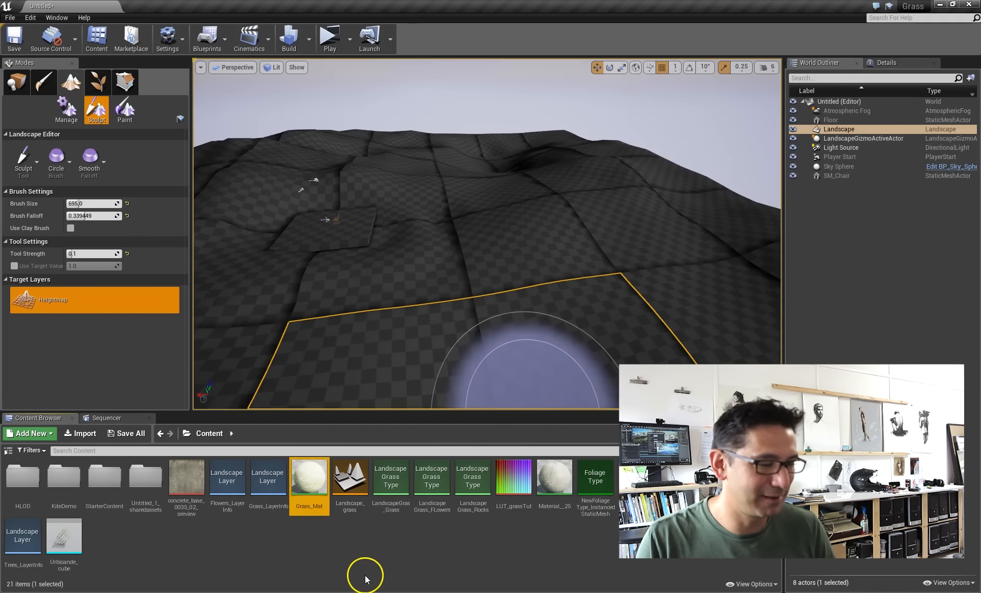
Create a new material in the Content folder and reopen Grass_Mat as a reference in a smaller window.
right_click(367, 558)
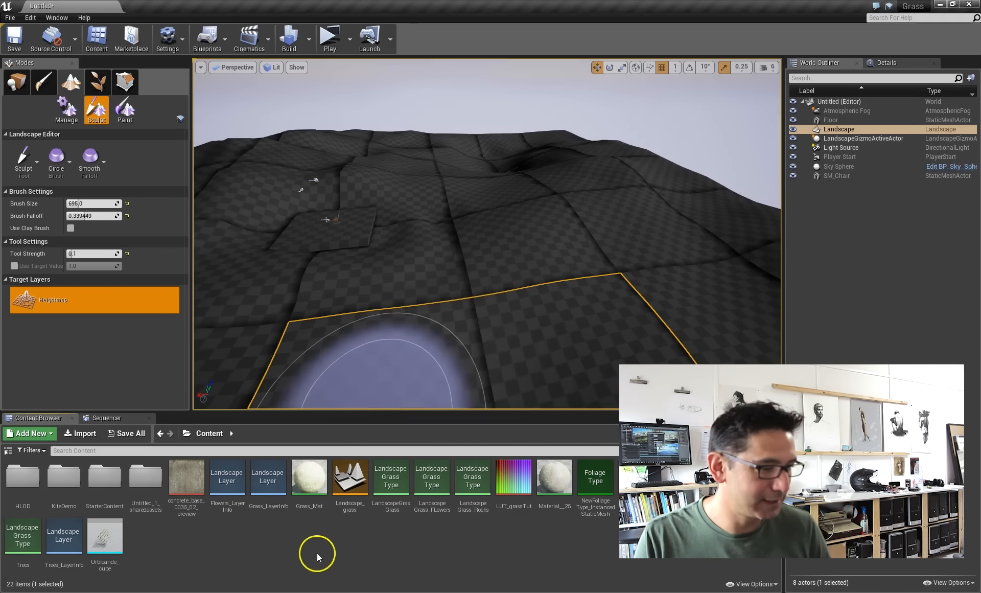
double_click(317, 477)
right_click_drag(504, 248, 647, 160)
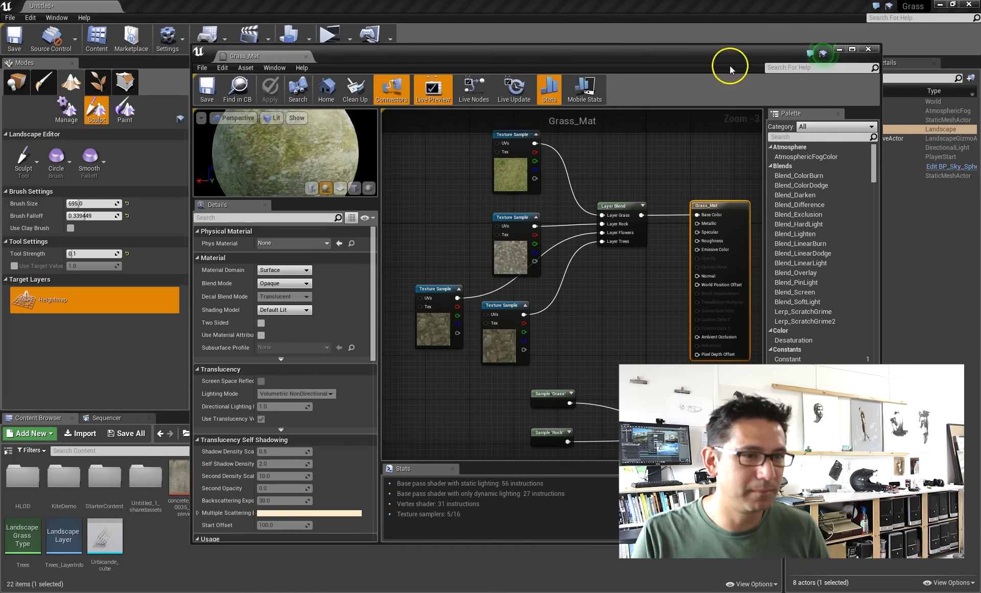
left_click_drag(729, 66, 542, 46)
left_click_drag(582, 526, 562, 405)
Open the new material and arrange its editor window side by side with the Grass_Mat editor.
double_click(555, 478)
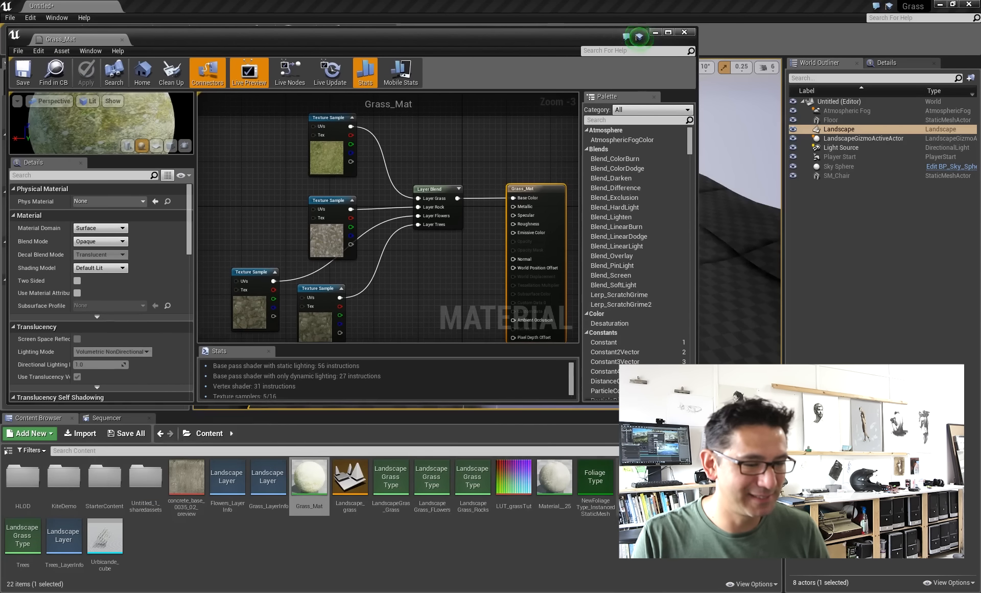
left_click_drag(388, 41, 672, 91)
left_click_drag(492, 80, 34, 33)
left_click_drag(439, 179, 186, 43)
left_click_drag(440, 290, 471, 531)
left_click_drag(685, 80, 353, 74)
left_click_drag(315, 40, 841, 57)
left_click_drag(501, 75, 478, 49)
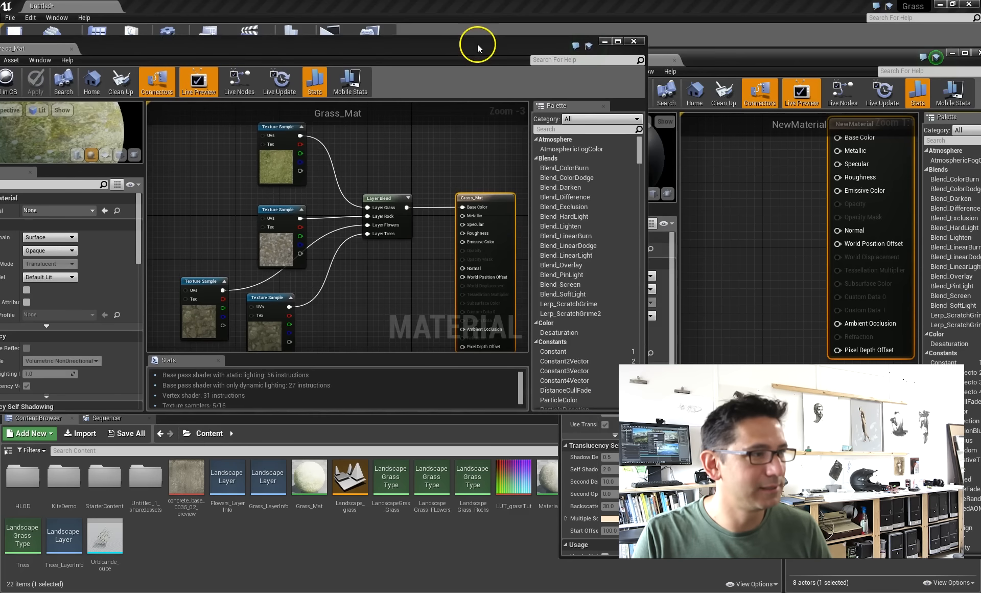
Make the Grass_Mat editor window narrower and taller so its whole node network is in view as a reference.
left_click_drag(645, 410, 508, 556)
right_click_drag(365, 323, 308, 280)
scroll(257, 289, "down", 2)
scroll(308, 280, "up", 1)
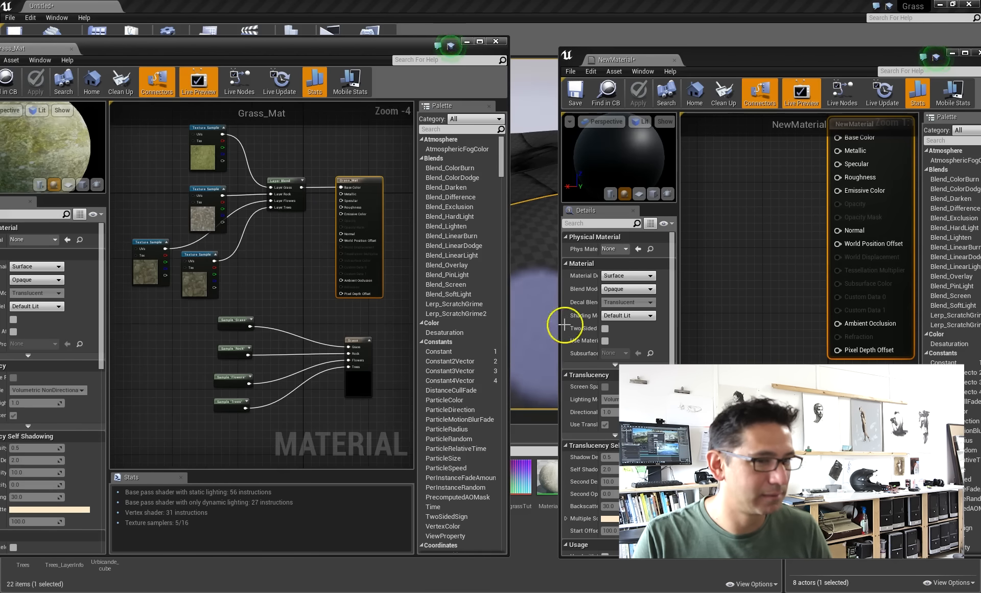
Widen the NewMaterial editor window towards the Grass_Mat graph and reposition the NewMaterial node slightly higher in its graph.
left_click(743, 297)
left_click_drag(561, 296, 423, 288)
left_click_drag(664, 376, 699, 304)
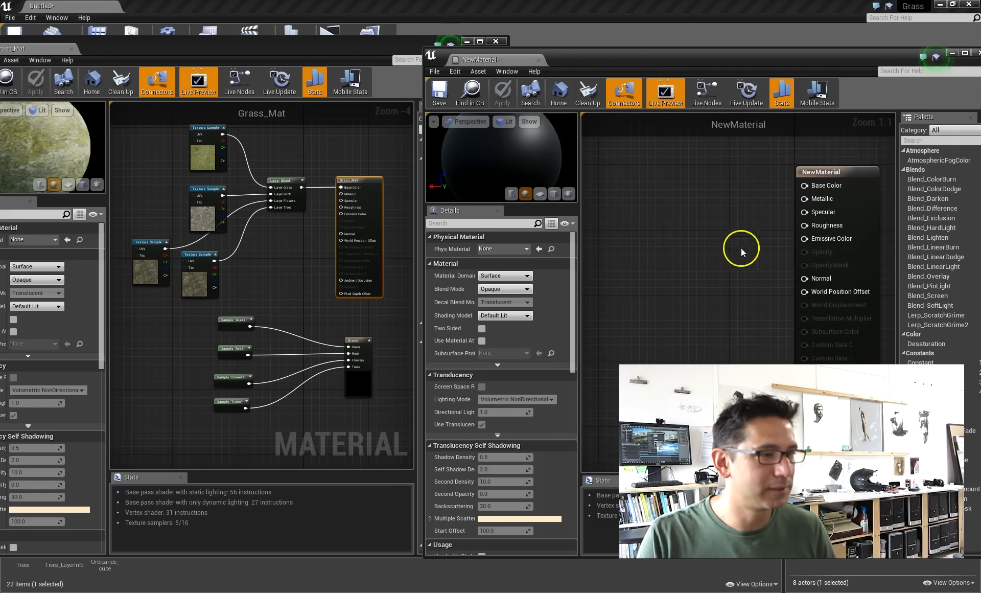
left_click_drag(834, 175, 826, 165)
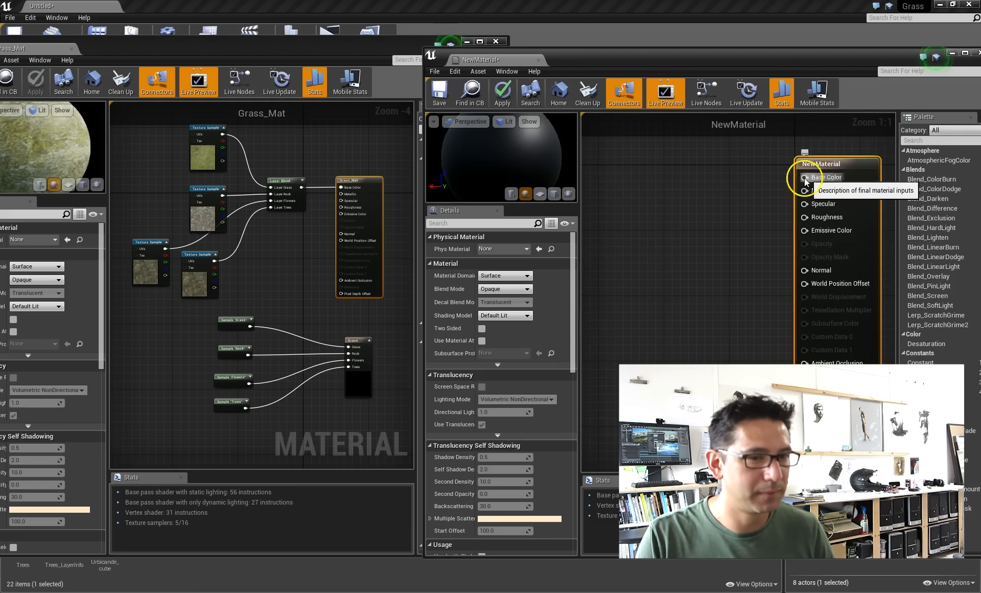
Add a LandscapeLayerBlend node to the NewMaterial graph and place it beside the material node's Base Color input.
right_click(707, 187)
left_click(715, 190)
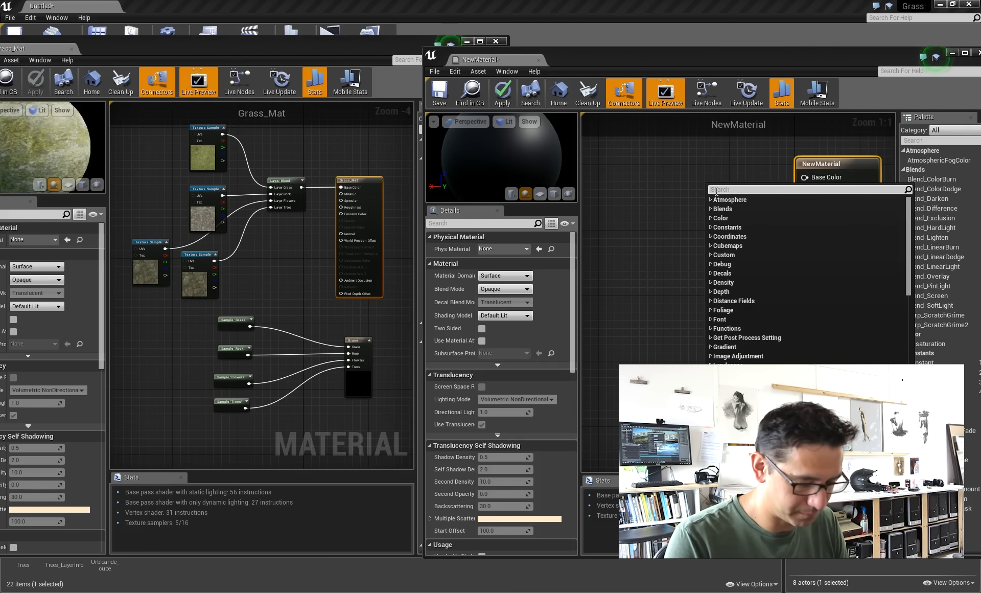
type("l")
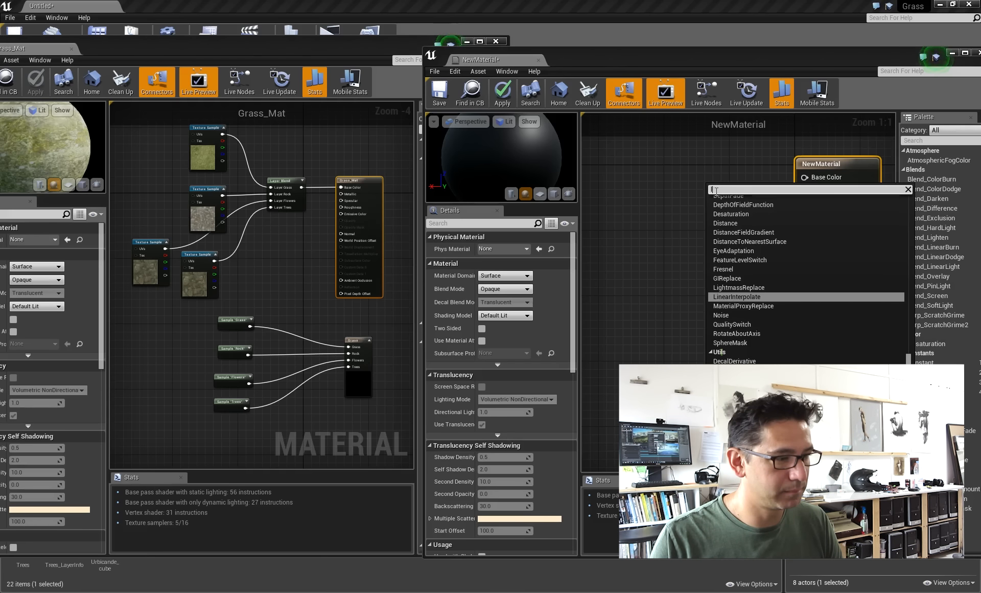
type("ands")
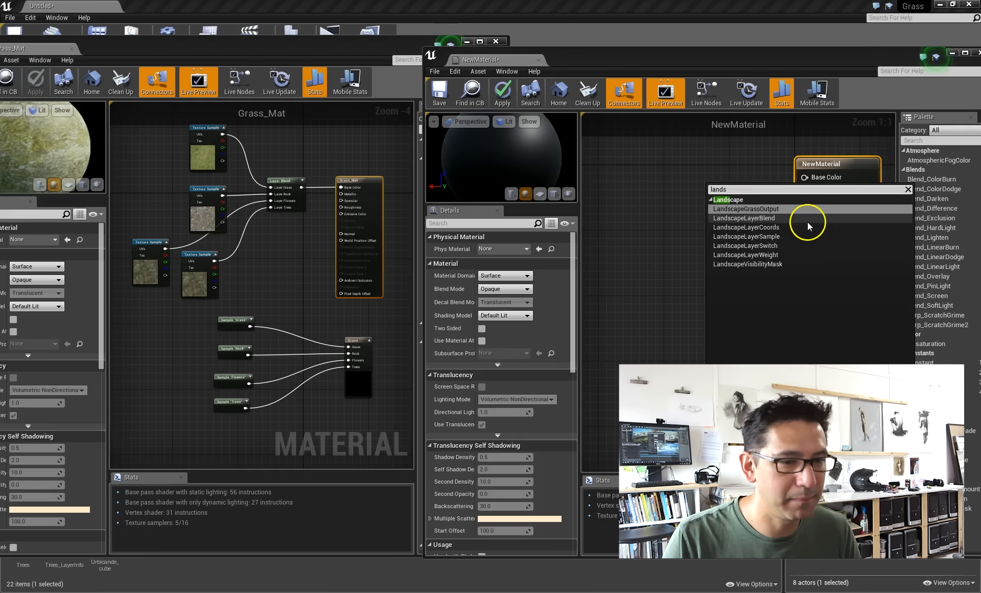
left_click(761, 218)
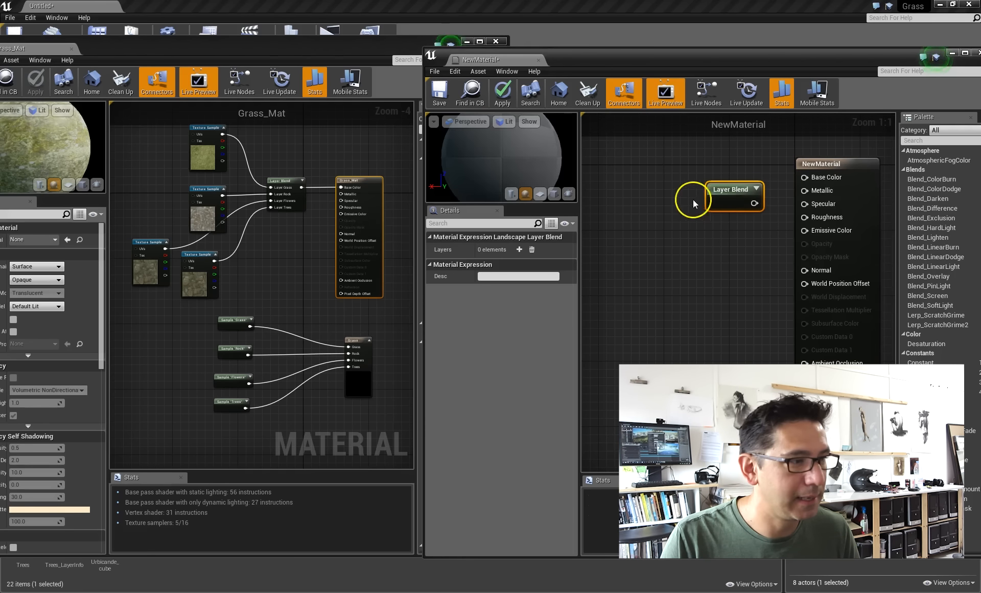
left_click_drag(721, 187, 687, 184)
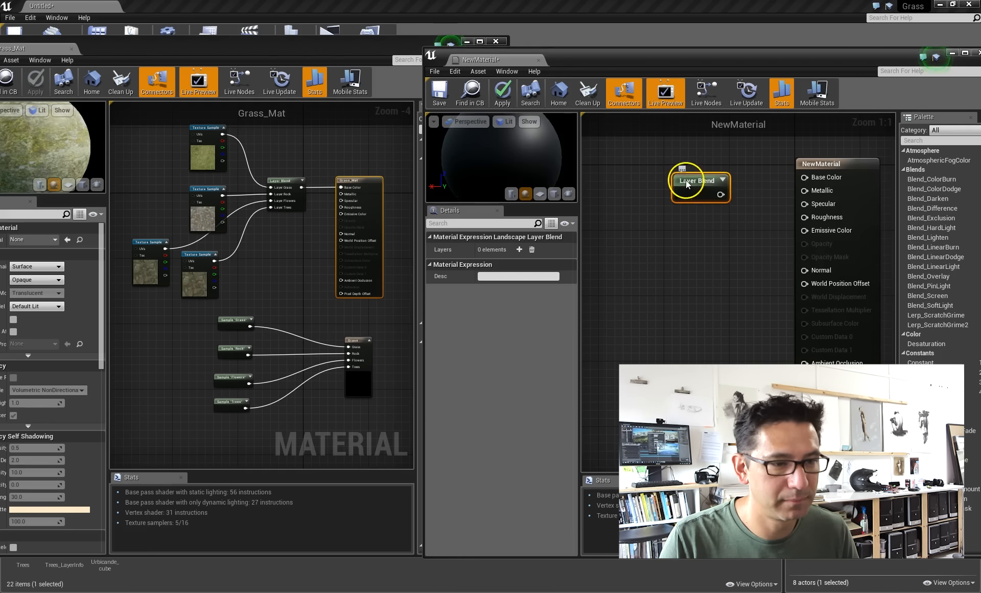
Add a LandscapeLayerSample node to the graph below the Layer Blend node.
right_click(705, 238)
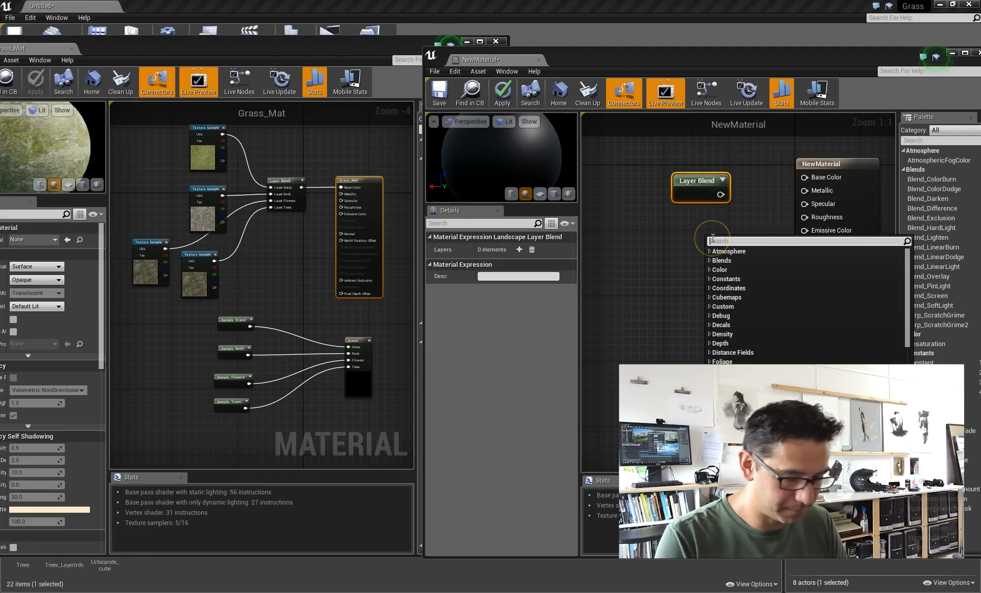
left_click(939, 140)
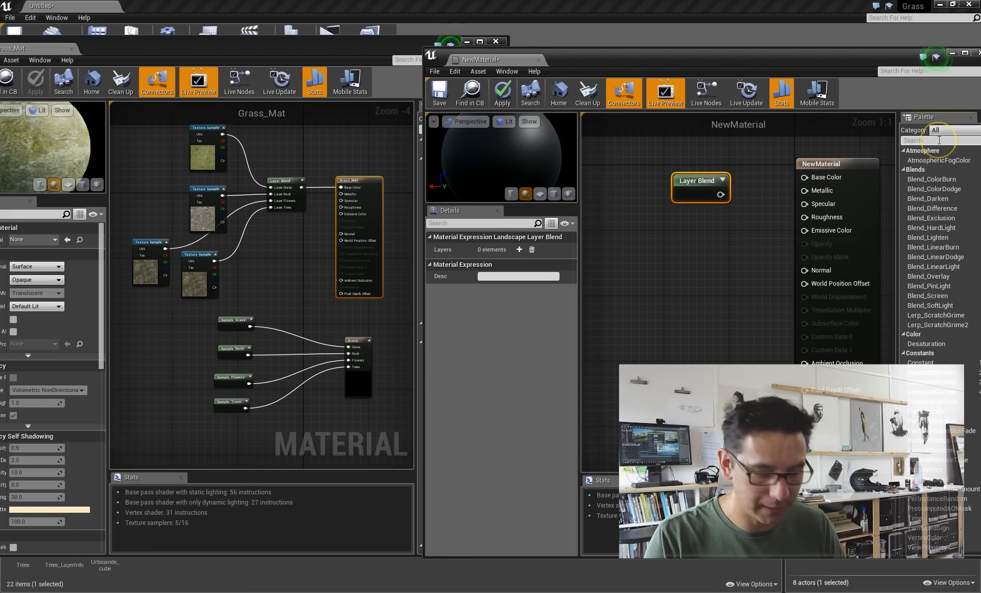
type("landsca")
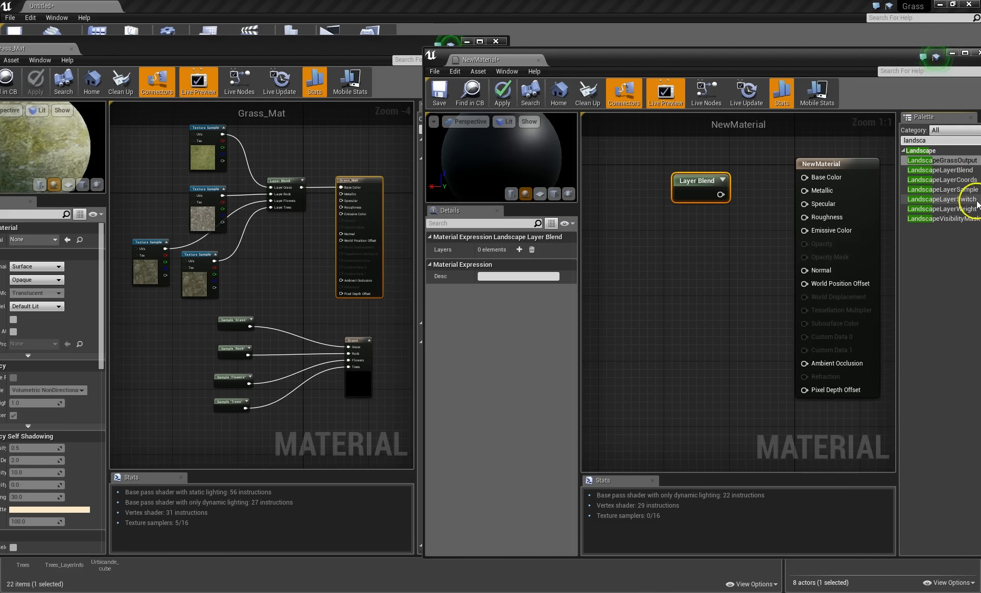
left_click_drag(925, 193, 789, 231)
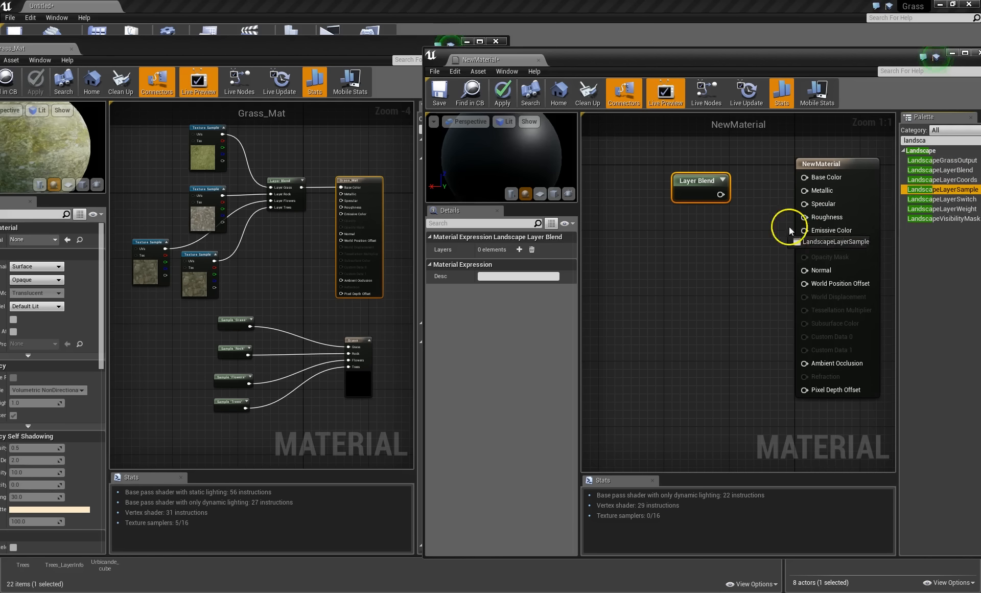
left_click_drag(628, 321, 628, 320)
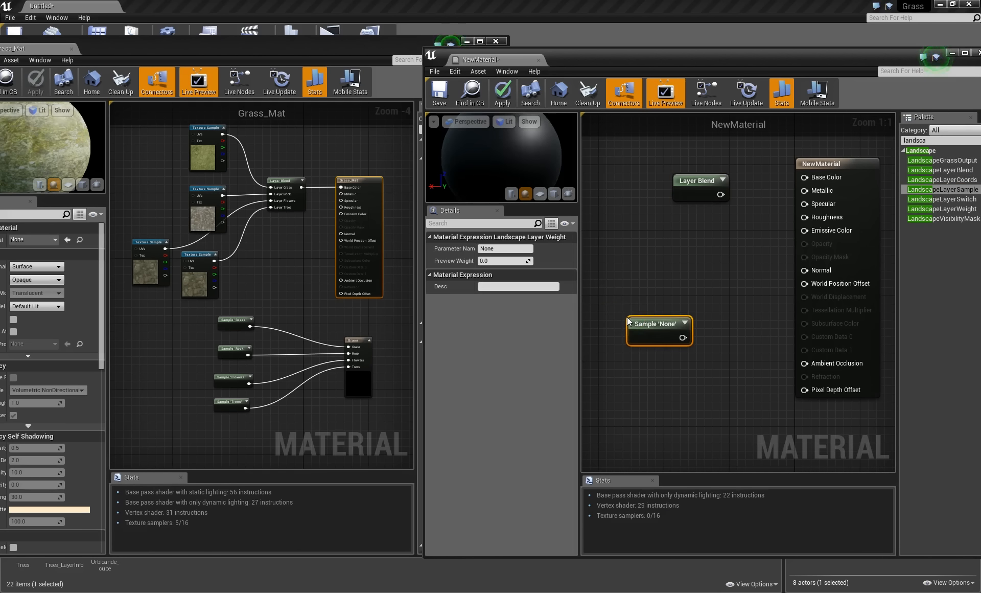
Bring the whole node palette into view and add a LandscapeGrassOutput node below the material node.
left_click_drag(880, 54, 798, 55)
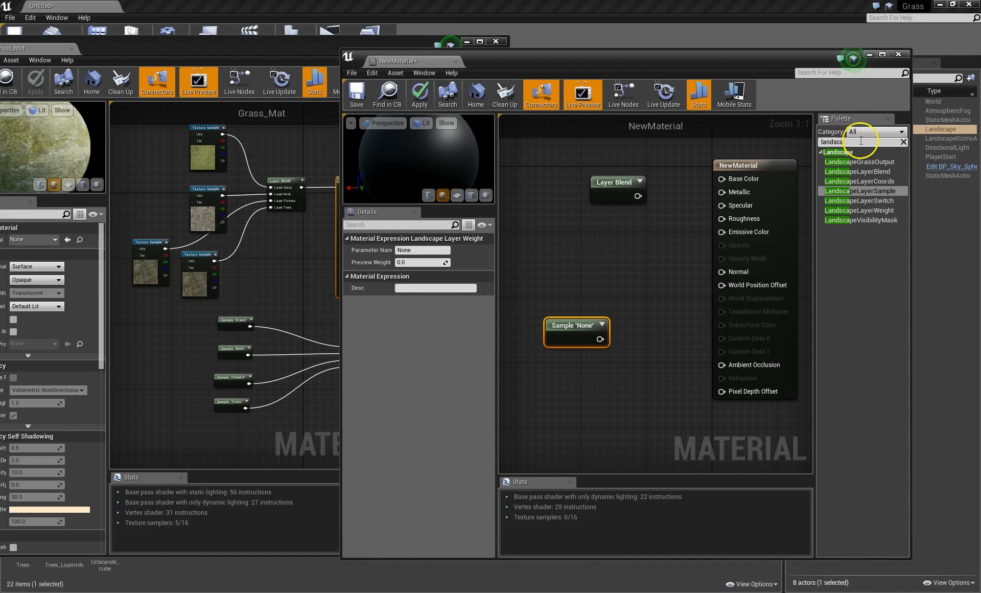
key("BackSpace")
key("BackSpace")
key("BackSpace")
key("BackSpace")
key("BackSpace")
key("BackSpace")
key("BackSpace")
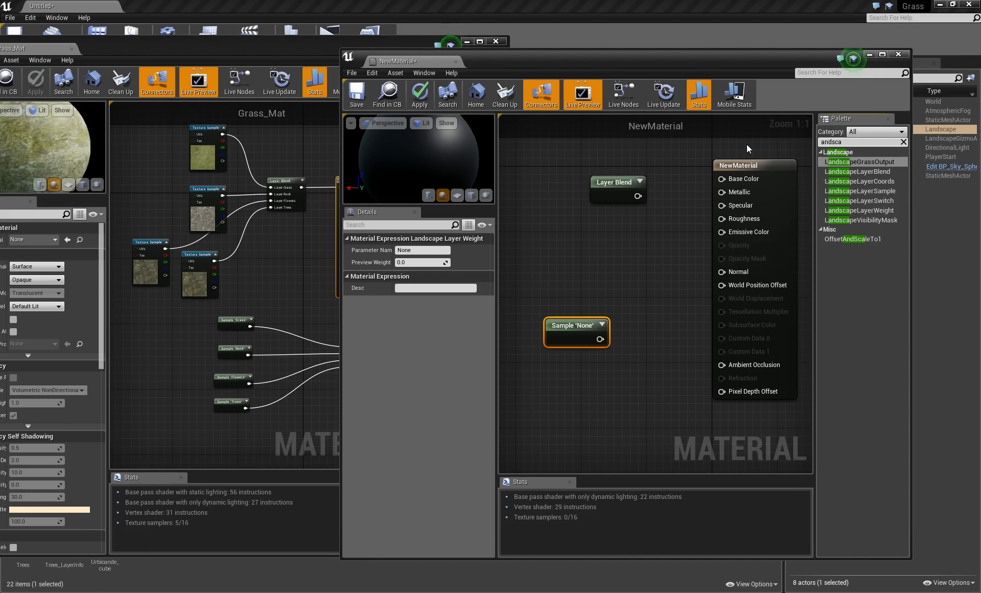
type("grass")
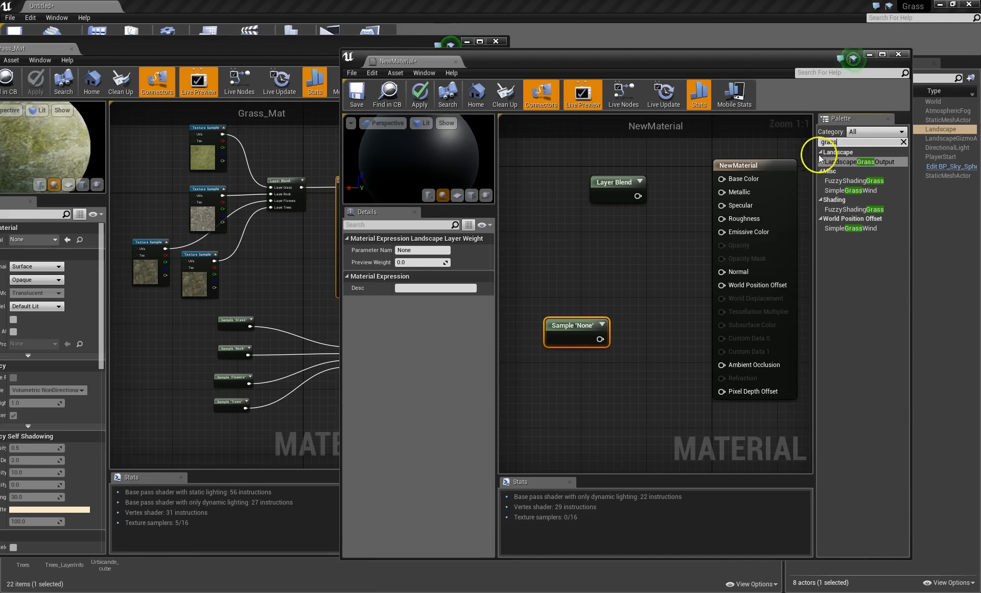
left_click_drag(834, 162, 626, 339)
left_click_drag(599, 372, 728, 435)
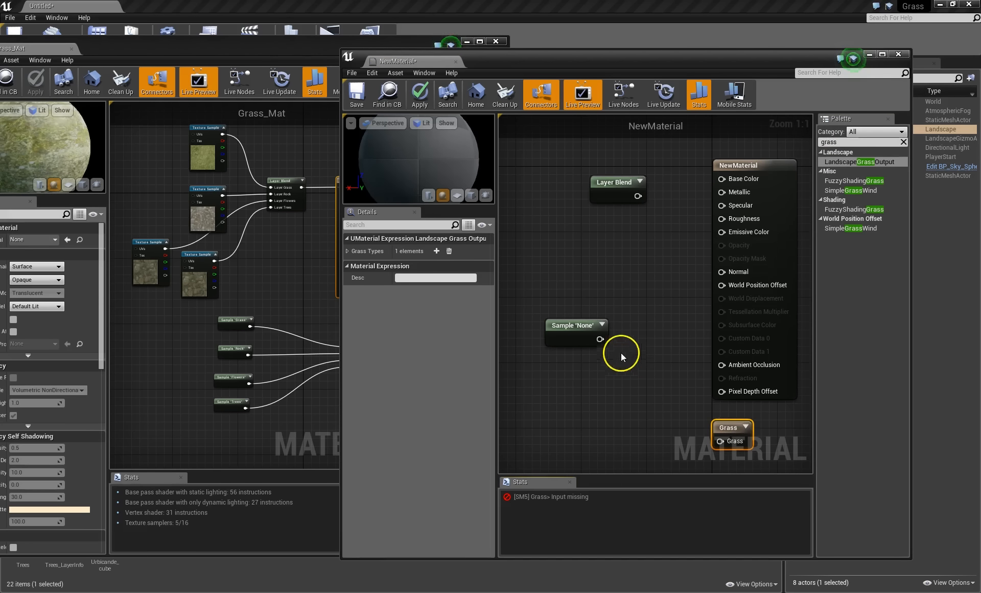
Set the landscape layer sample's parameter name to Grass and connect its output to the Grass input of the grass output node.
left_click_drag(583, 324, 574, 361)
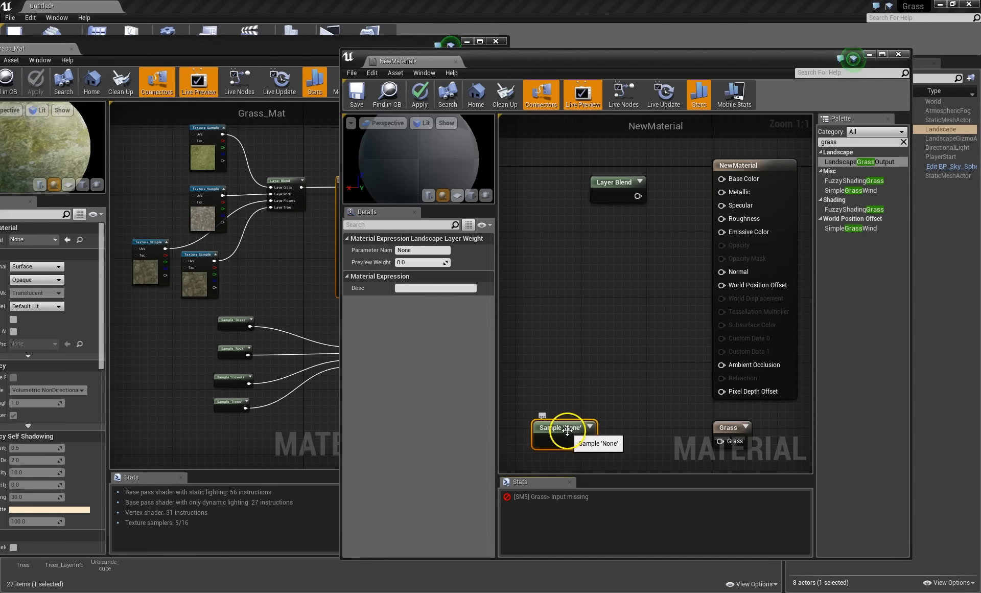
left_click(418, 250)
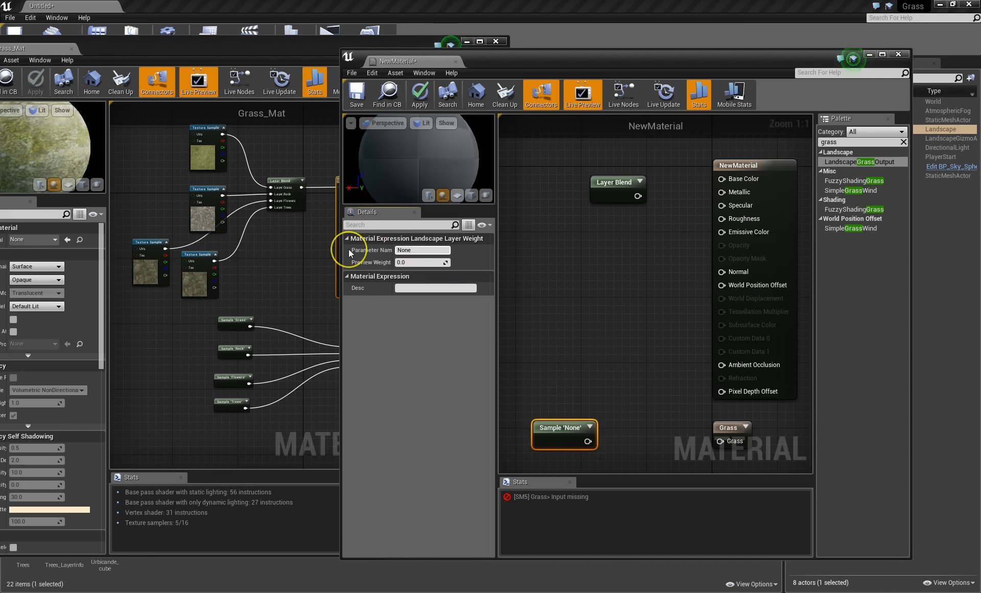
type("Grass")
key("Return")
left_click(722, 428)
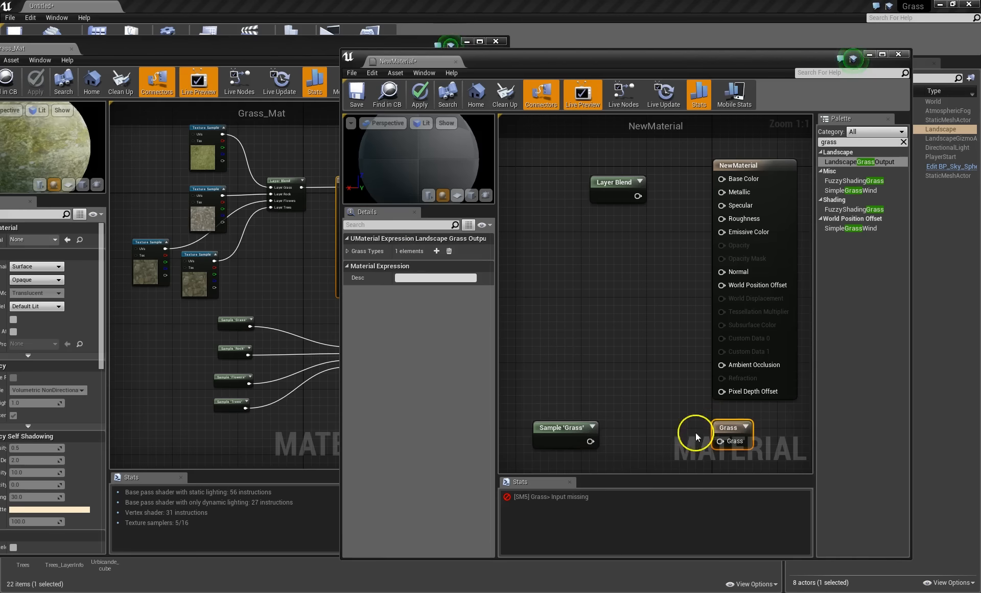
left_click_drag(591, 441, 718, 441)
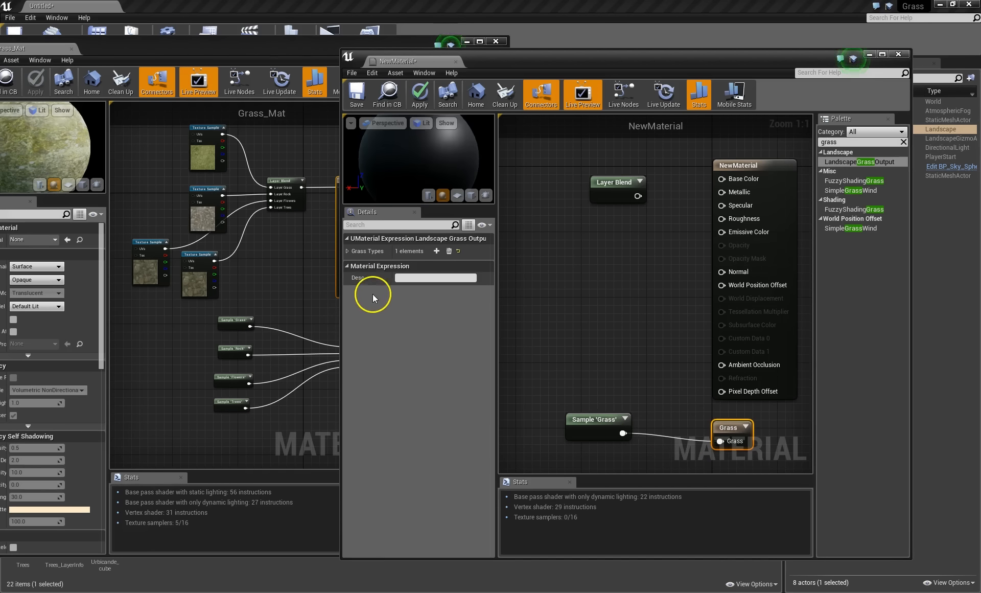
Examine the landscape grass type assets available for the first entry of the grass output node, leaving it unassigned.
left_click(348, 250)
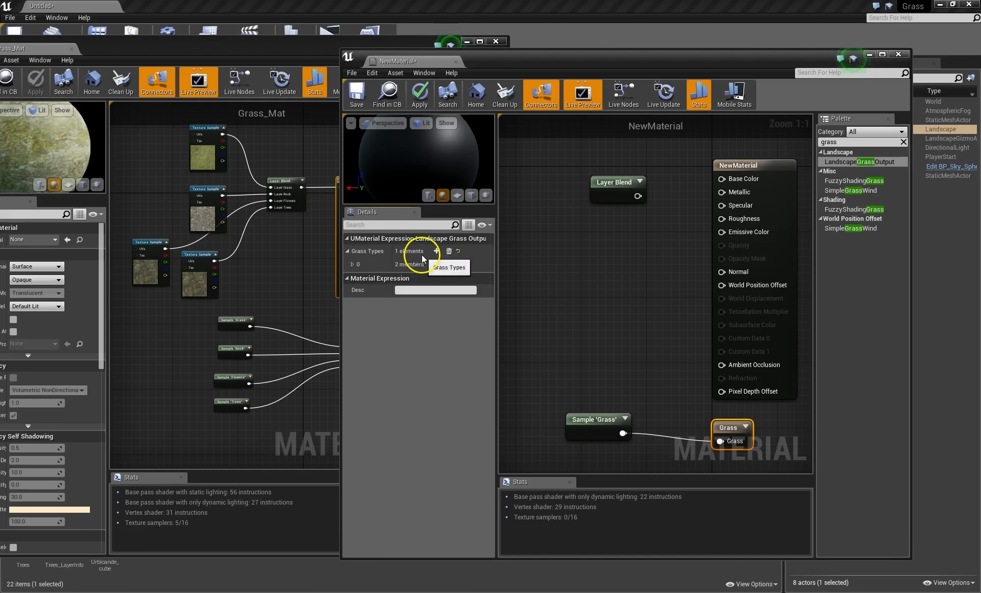
left_click(352, 264)
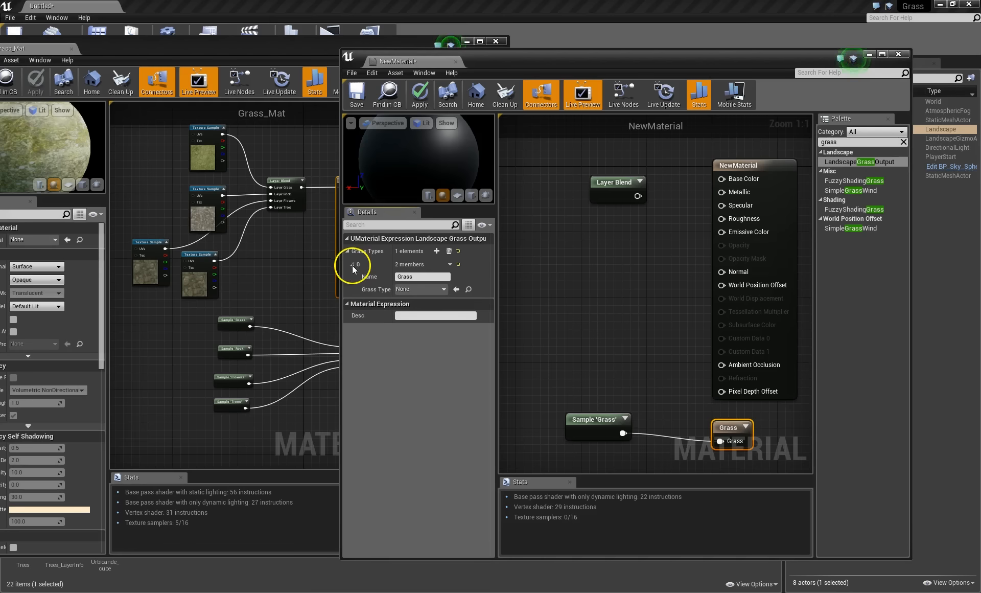
left_click(424, 289)
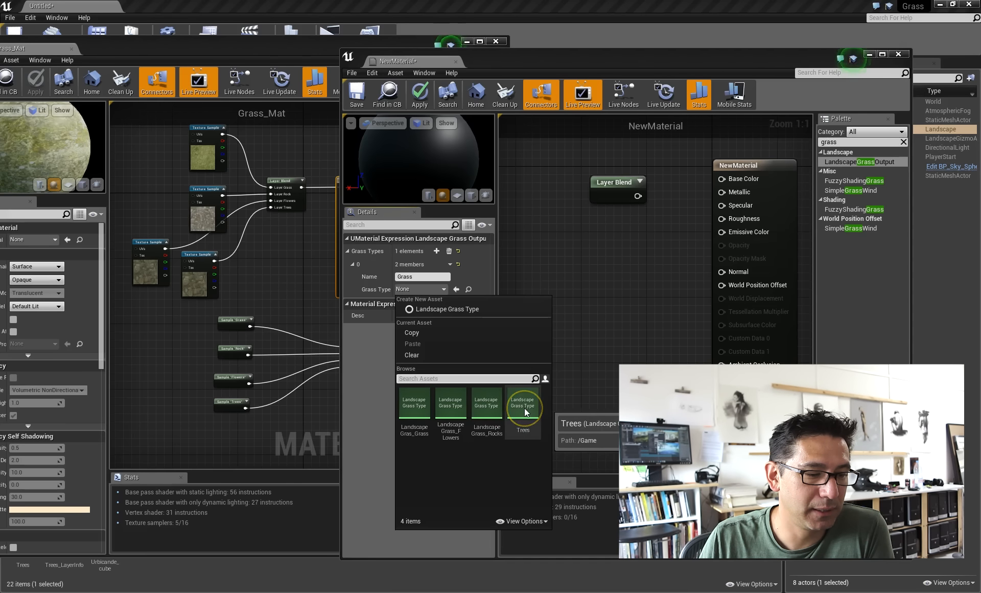
left_click(587, 267)
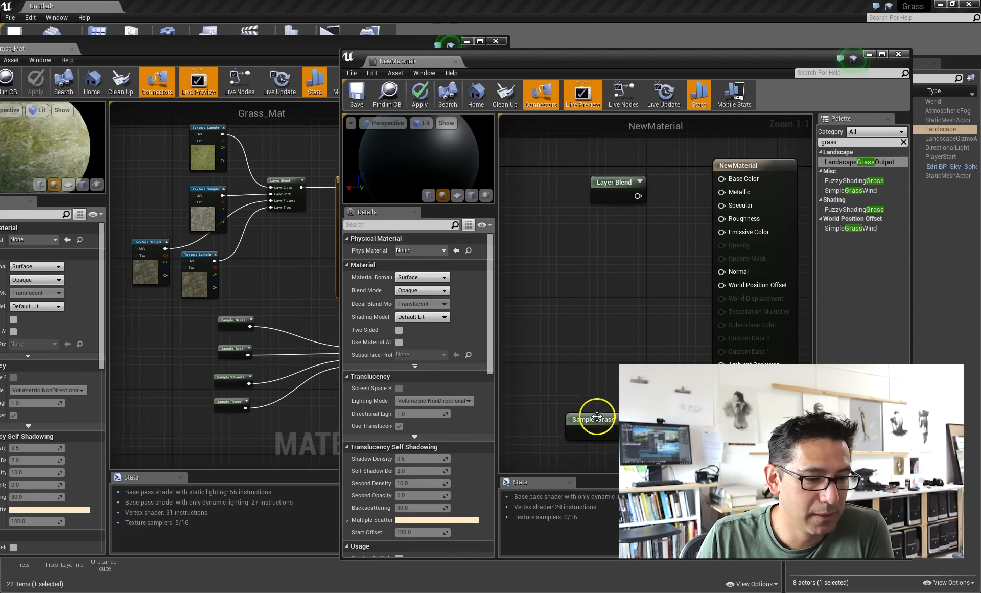
left_click(597, 416)
Clear Grass_Mat out of view and shorten the NewMaterial editor window so the Content Browser is uncovered.
left_click_drag(616, 183, 620, 192)
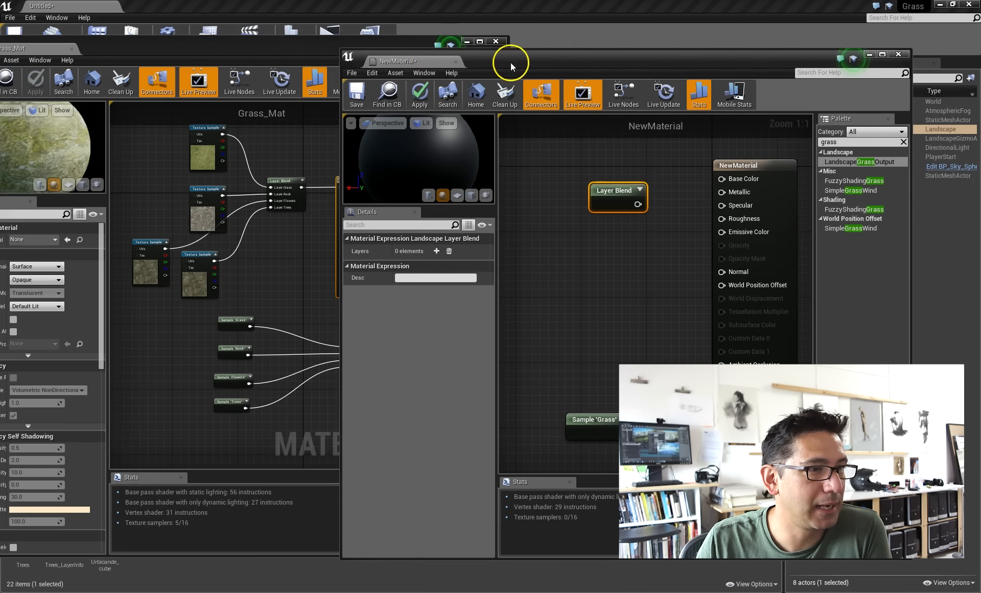
left_click_drag(510, 63, 556, 63)
left_click(470, 40)
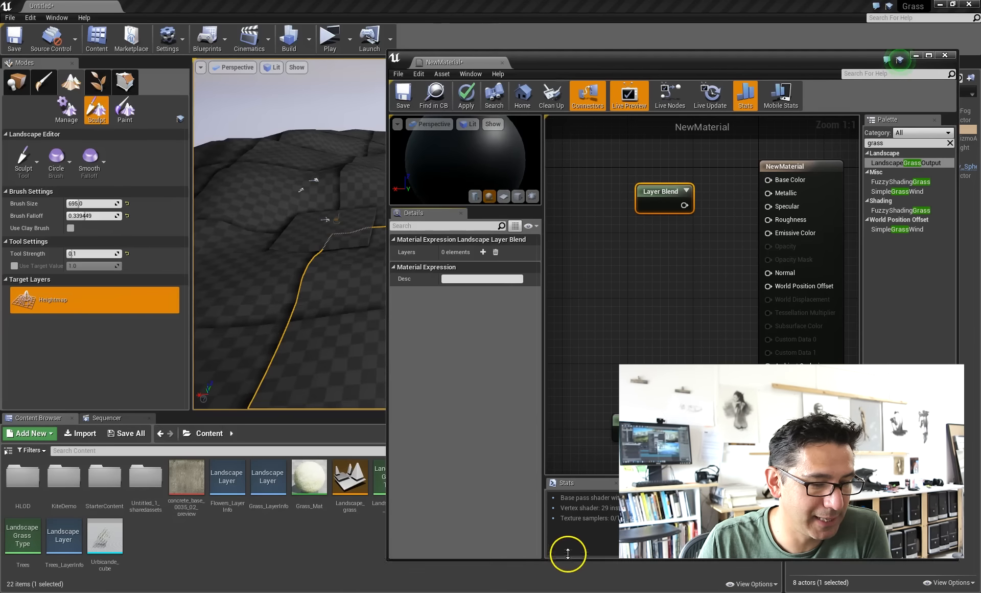
left_click_drag(567, 560, 575, 371)
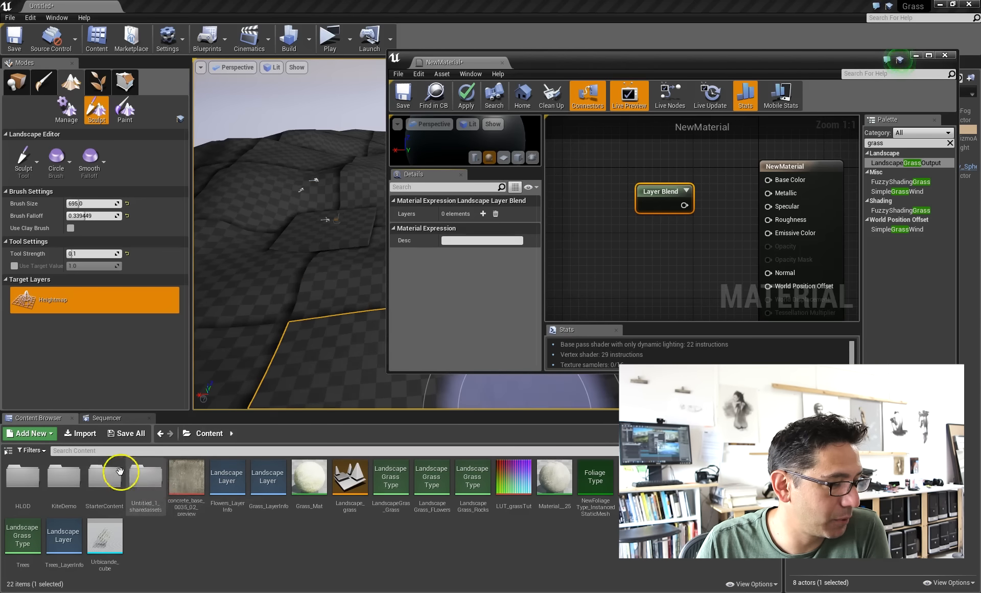
Add T_GDC_Grass01_D_NoisyAlpha from KiteDemo/Environments/GroundTiles/Grass as a texture sample and place the Layer Blend node between it and the material node.
double_click(72, 478)
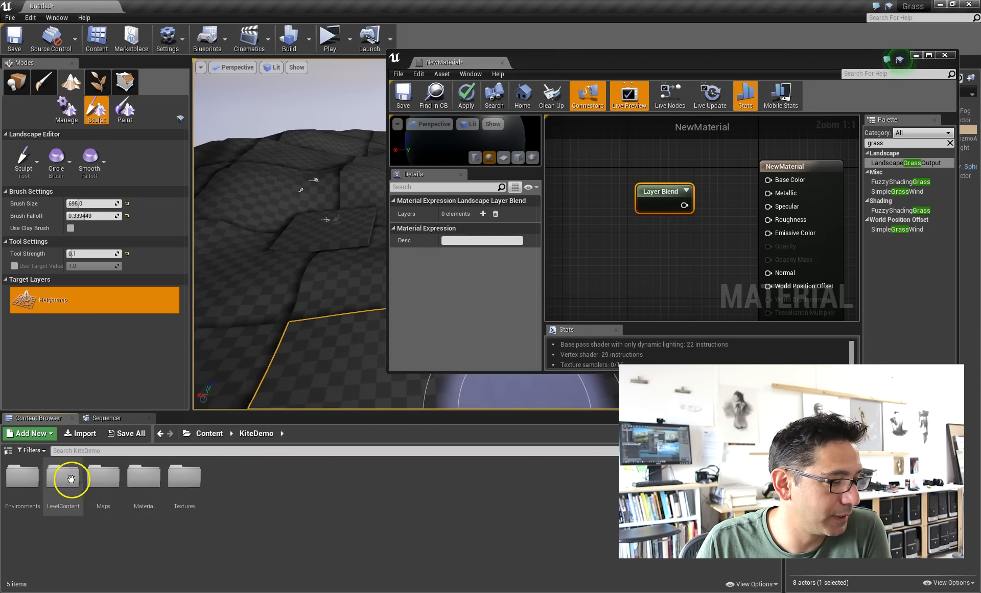
double_click(26, 474)
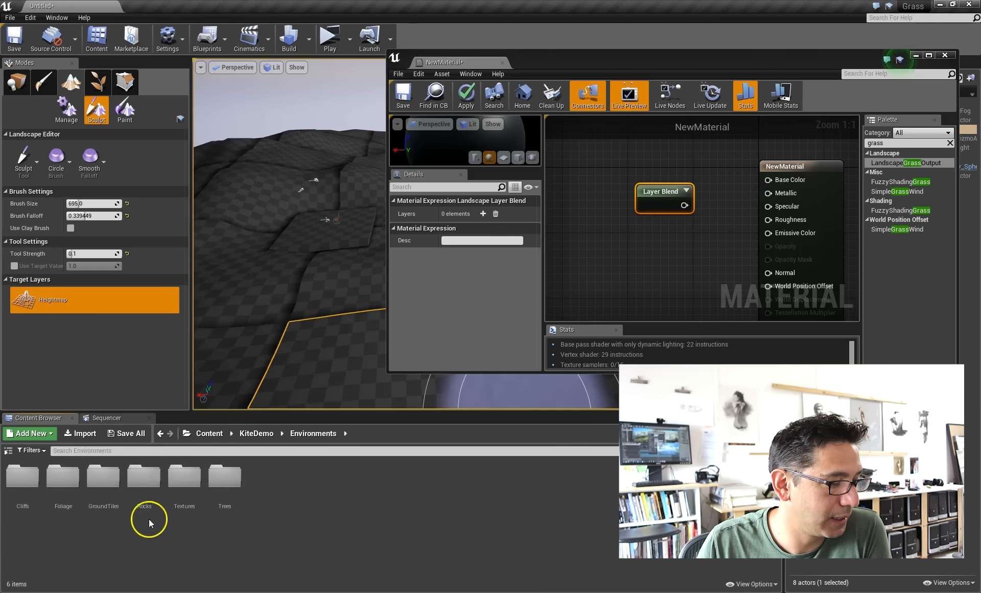
left_click(100, 475)
double_click(100, 475)
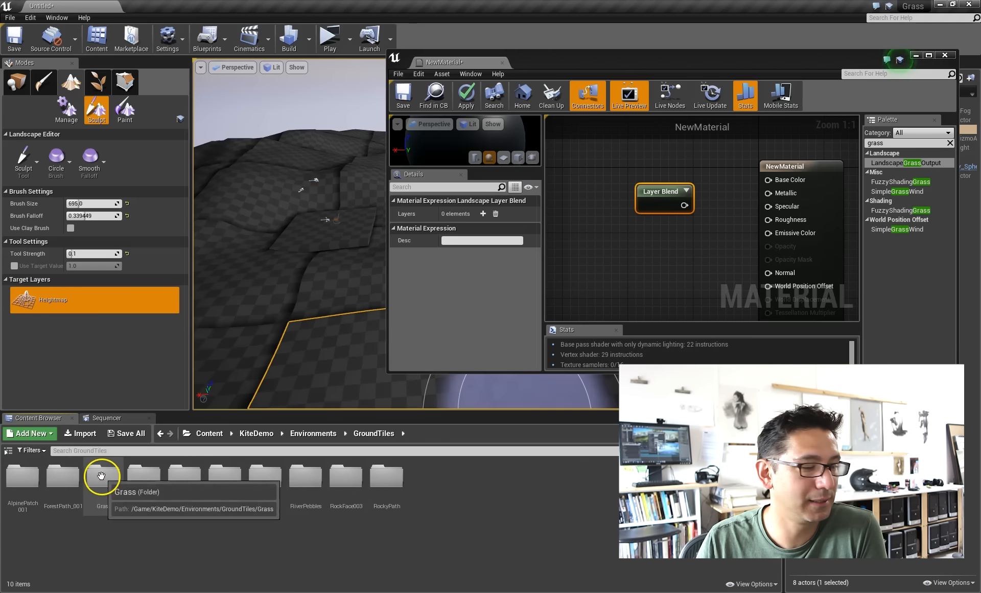
double_click(106, 478)
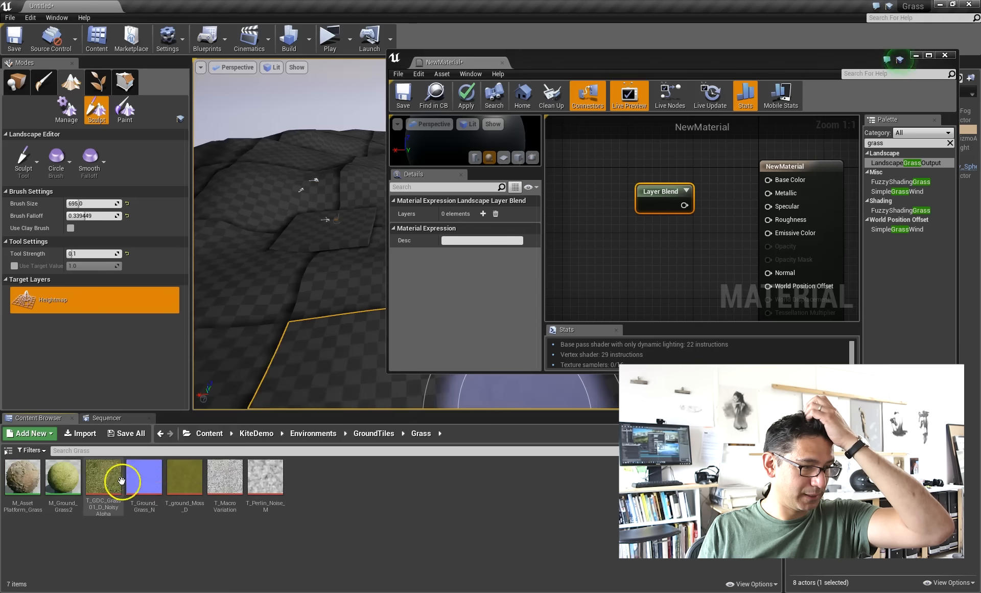
left_click_drag(103, 480, 583, 155)
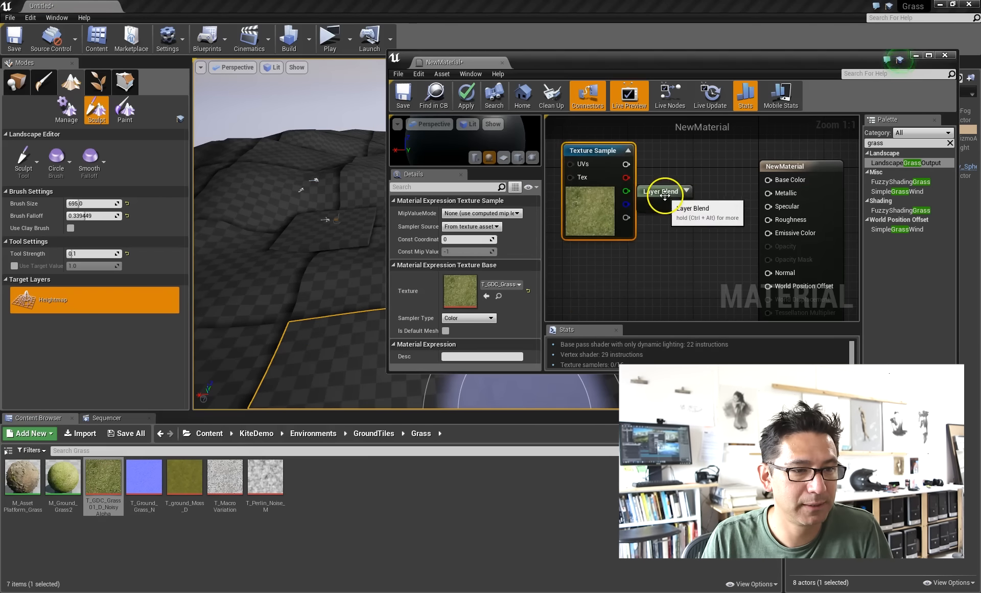
left_click_drag(663, 190, 687, 158)
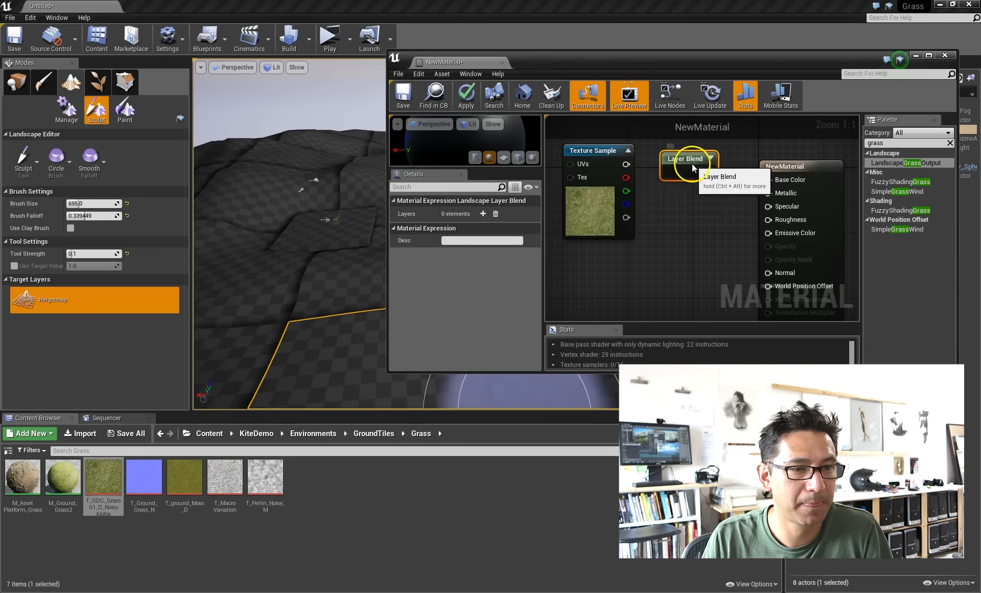
Add T_AlpinePatch001_D_alt_R from KiteDemo/Environments/GroundTiles/AlpinePatch001 as a texture sample below the grass one and shift the Layer Blend node down.
left_click(318, 436)
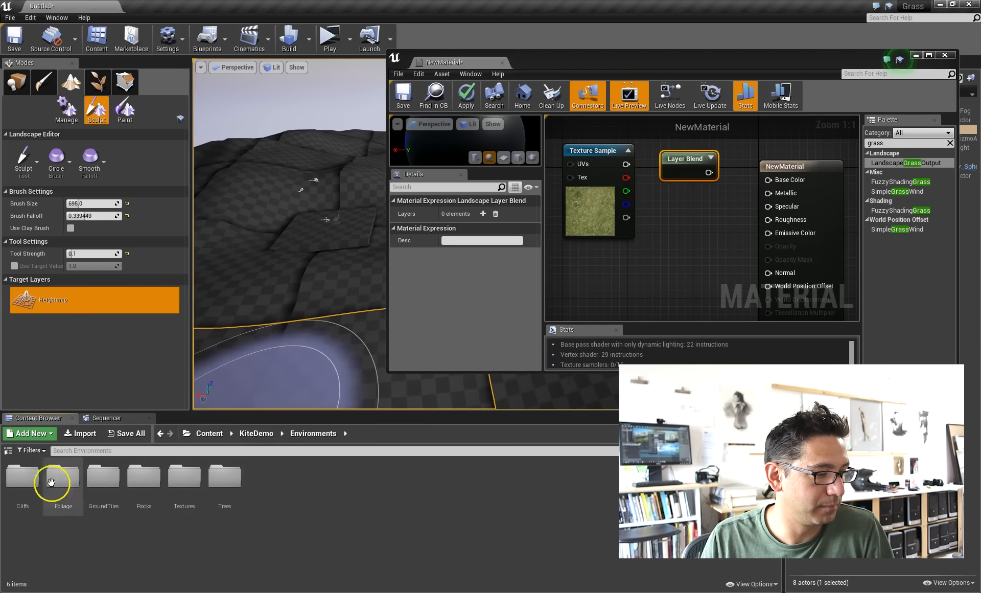
double_click(18, 479)
double_click(20, 480)
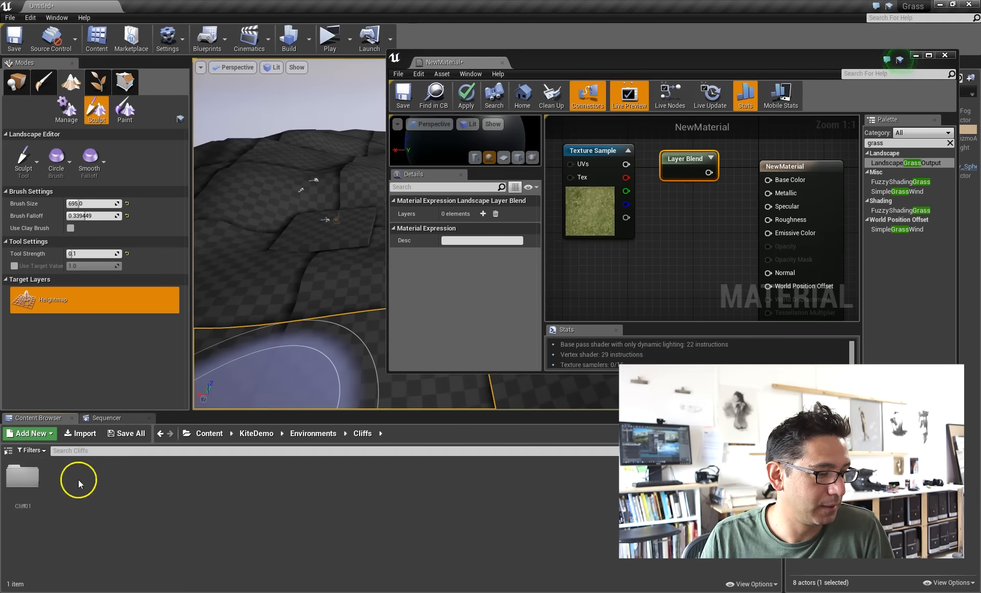
left_click(294, 435)
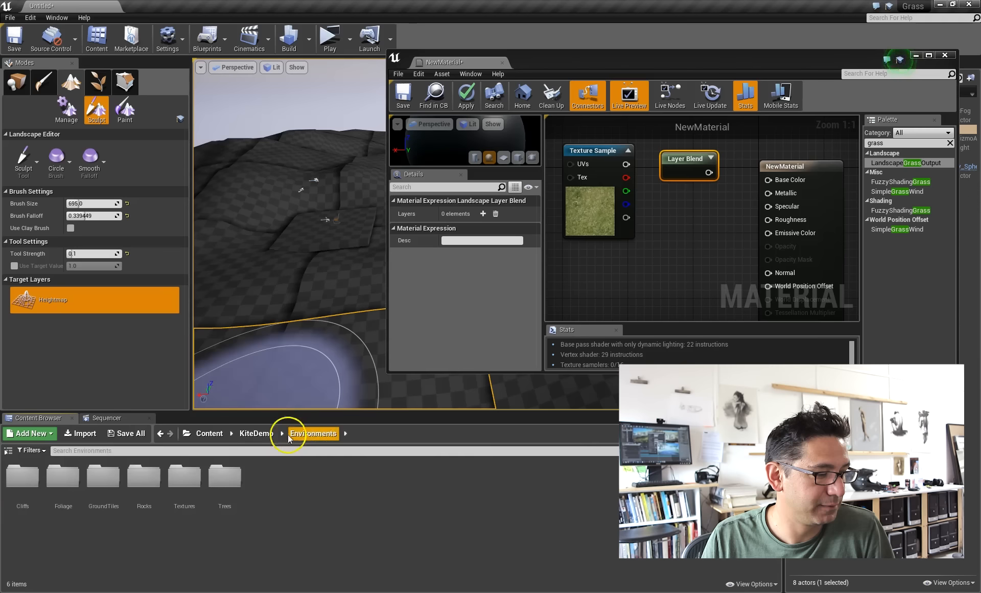
double_click(98, 477)
double_click(27, 482)
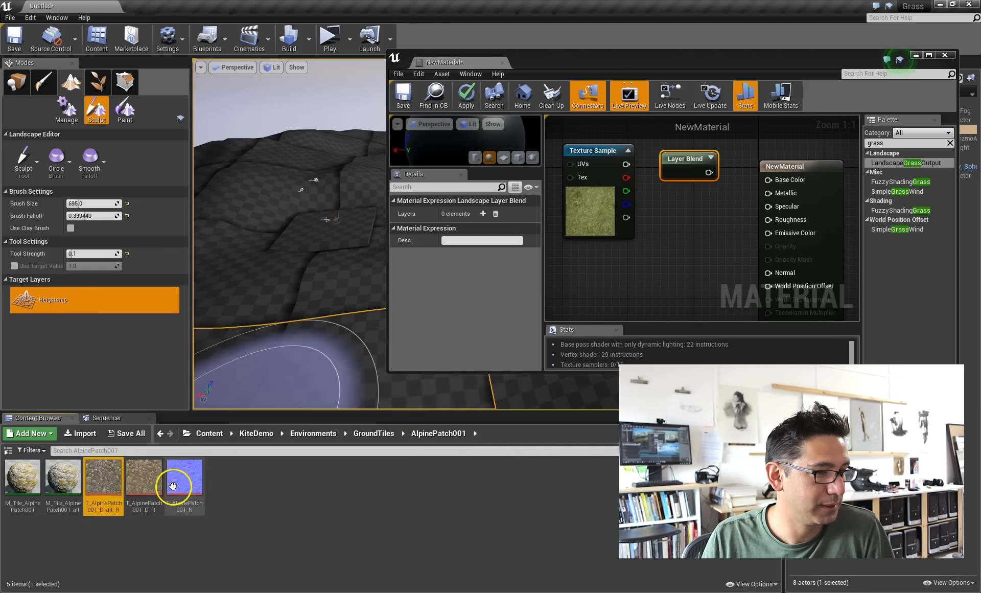
left_click_drag(103, 492, 606, 266)
left_click_drag(685, 158, 691, 191)
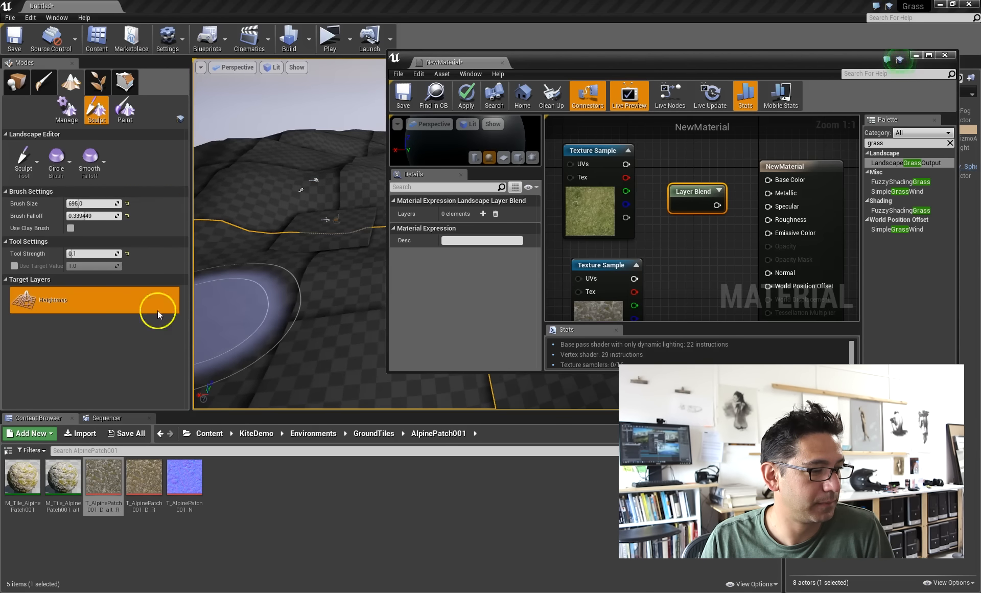
Open Grass_Mat docked beside NewMaterial in a maximized editor, and move NewMaterial's rock texture sample directly beneath the grass one.
left_click(204, 433)
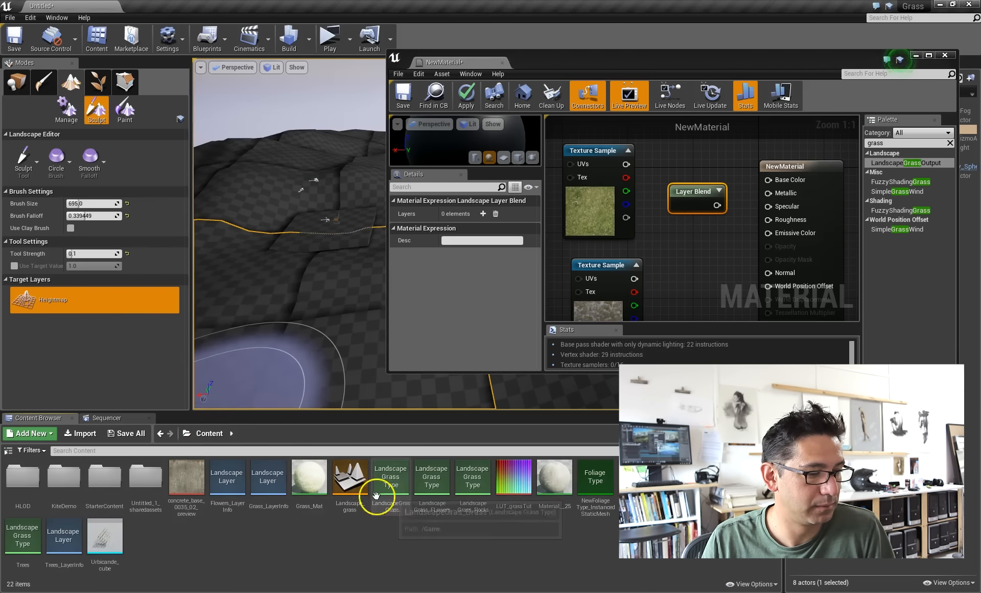
double_click(315, 483)
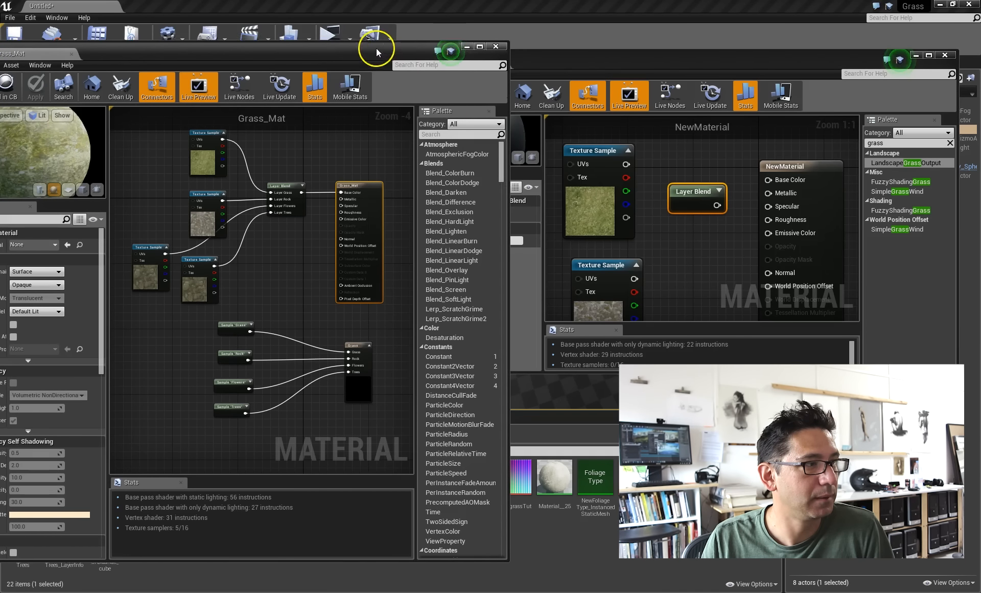
left_click_drag(374, 44, 563, 121)
left_click_drag(336, 130, 439, 116)
double_click(438, 115)
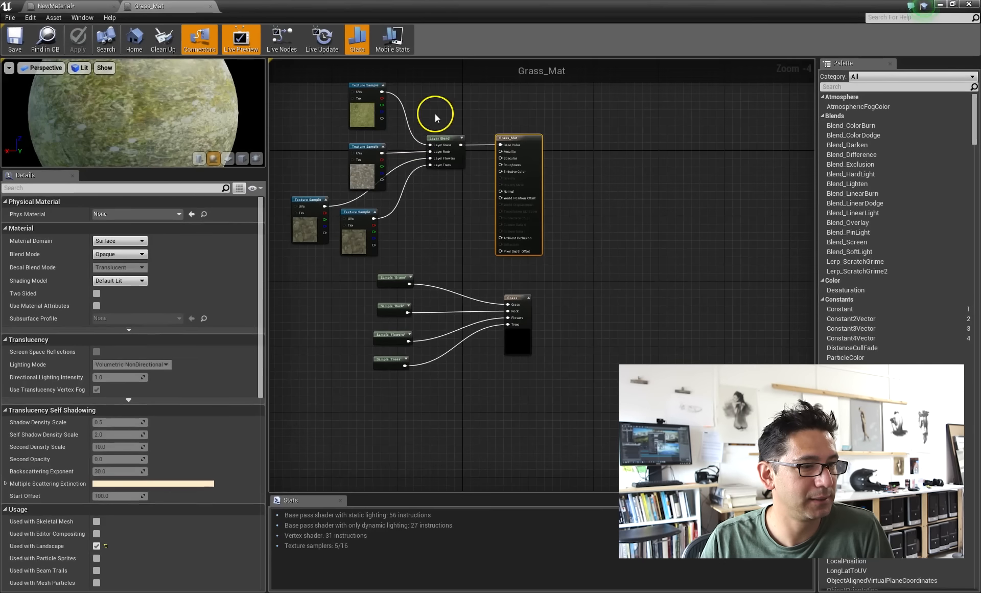
left_click(80, 6)
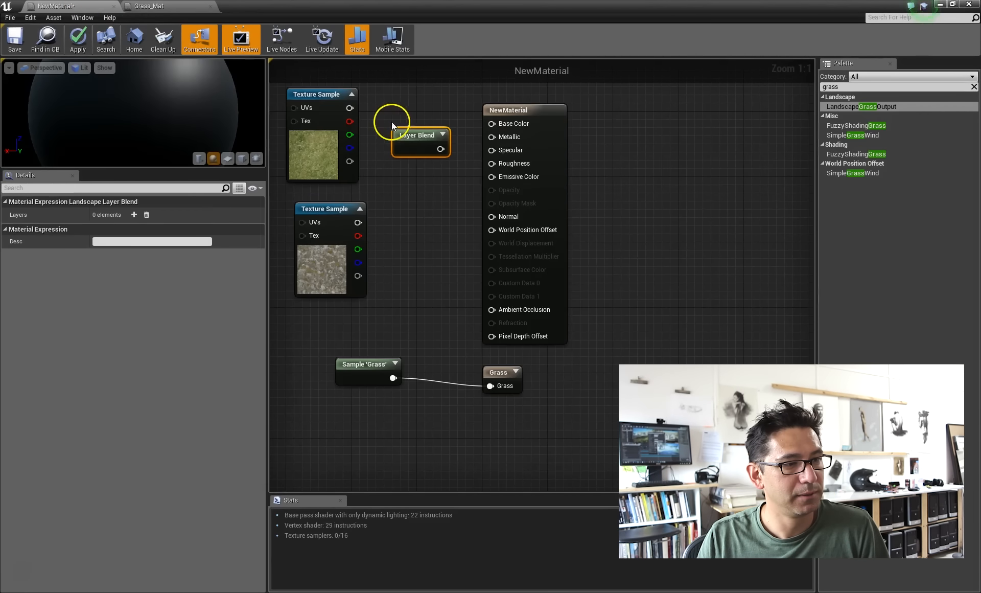
left_click_drag(328, 208, 311, 217)
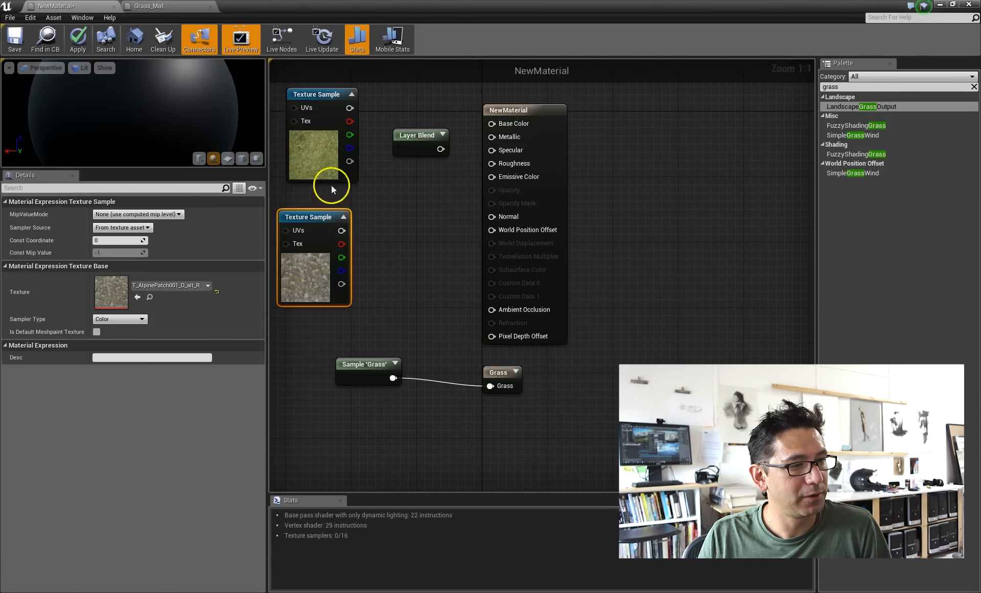
Examine how the texture samples feed the Layer Blend node in Grass_Mat.
left_click(131, 10)
left_click_drag(352, 217, 356, 240)
left_click(358, 213)
left_click(433, 211)
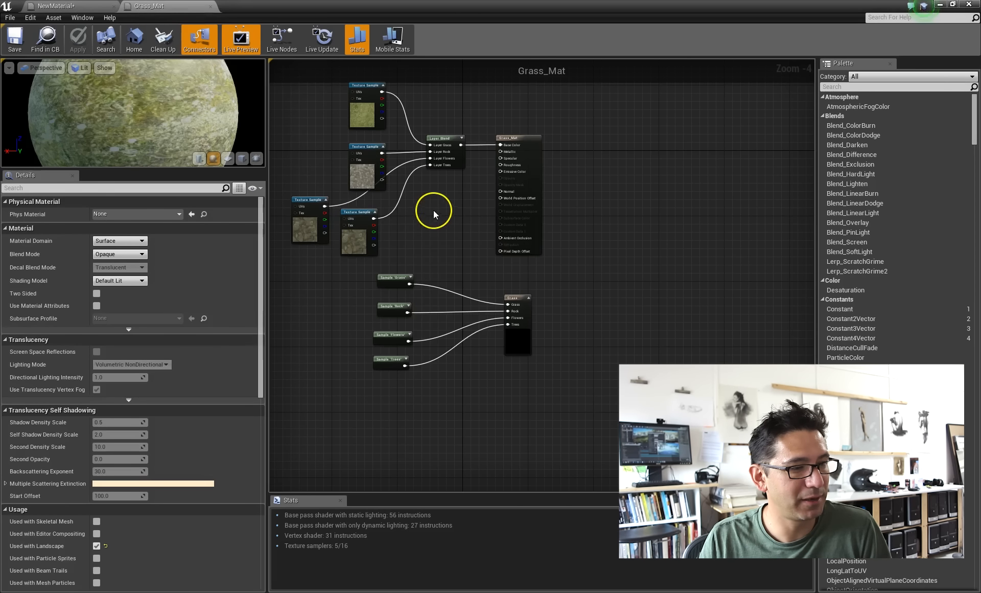
right_click_drag(587, 156, 668, 231)
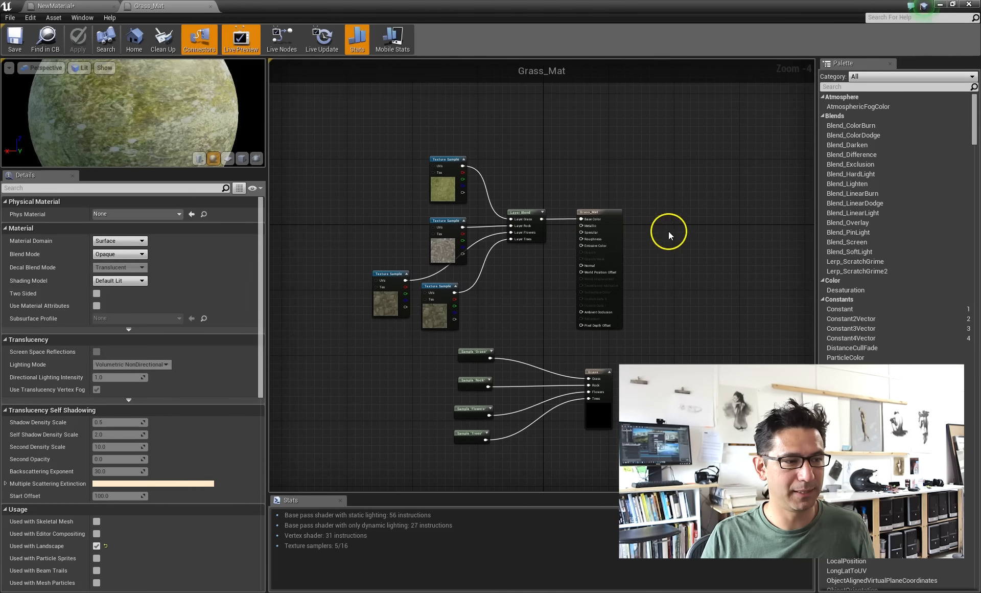
scroll(522, 176, "up", 4)
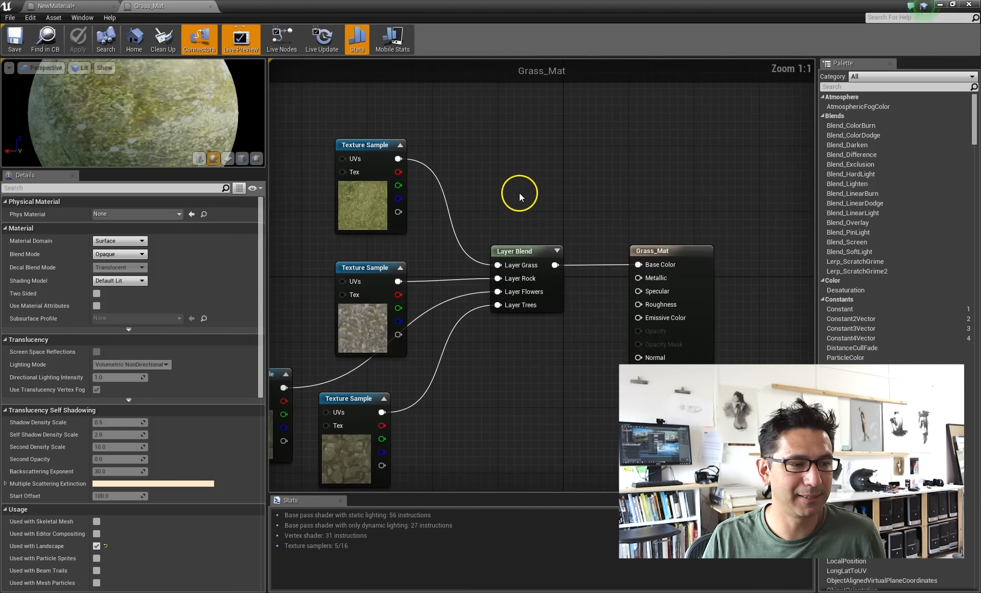
right_click_drag(517, 193, 555, 156)
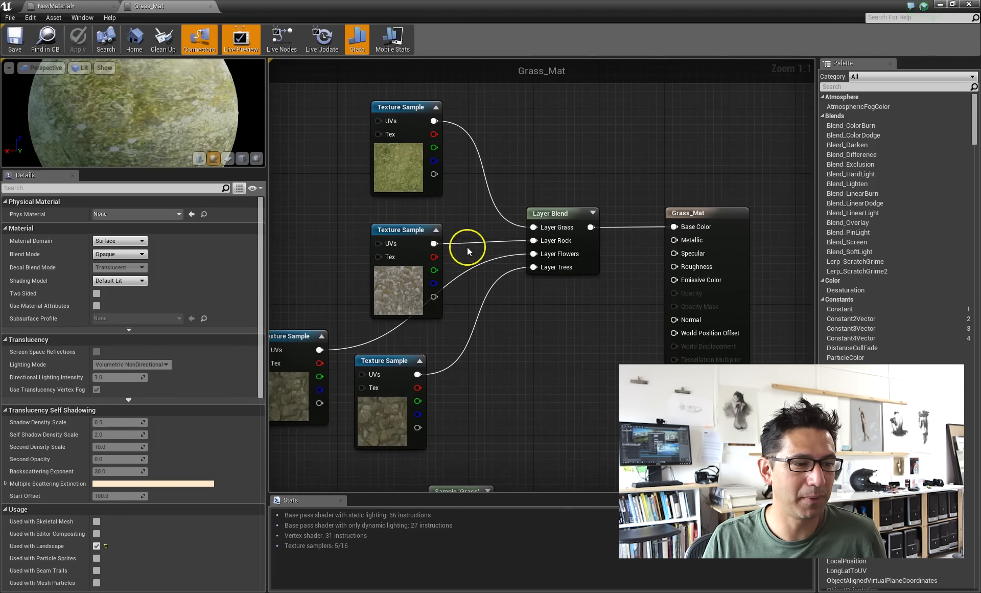
left_click(547, 213)
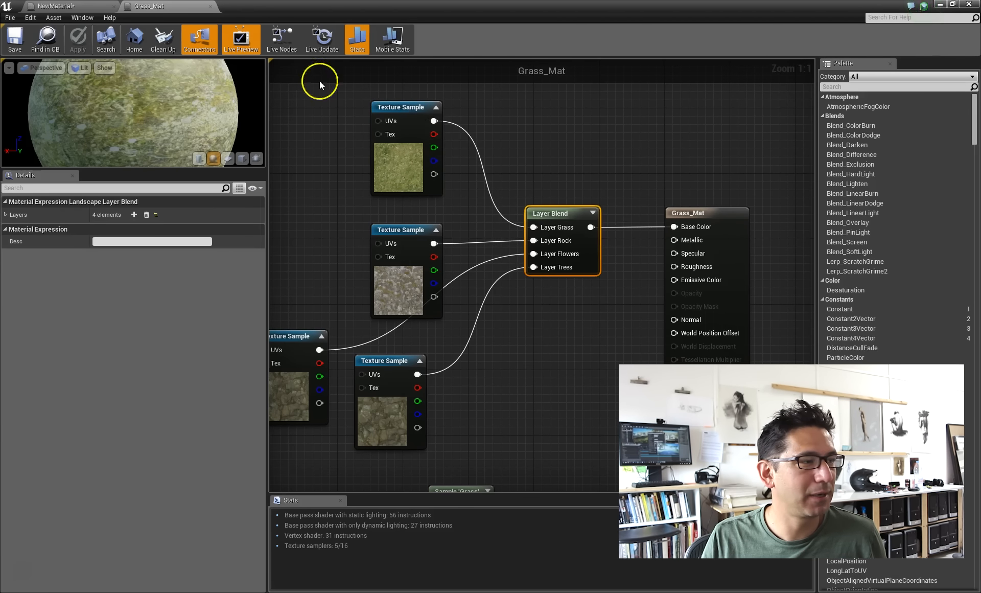
Add a layer named Grass with preview weight 1 to the Layer Blend node in NewMaterial.
left_click(77, 6)
left_click_drag(437, 114, 409, 97)
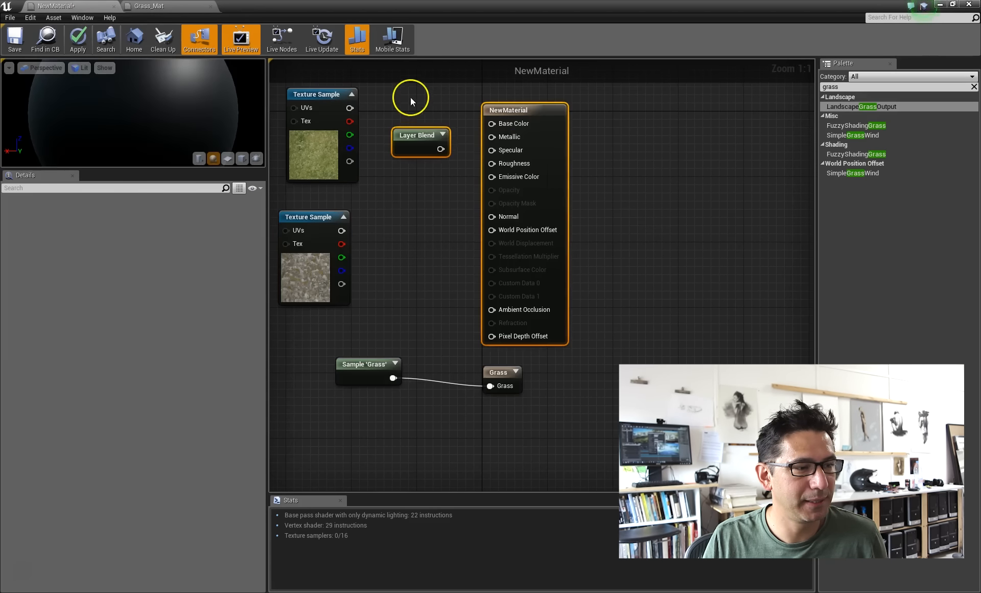
right_click_drag(410, 96, 549, 164)
left_click(553, 193)
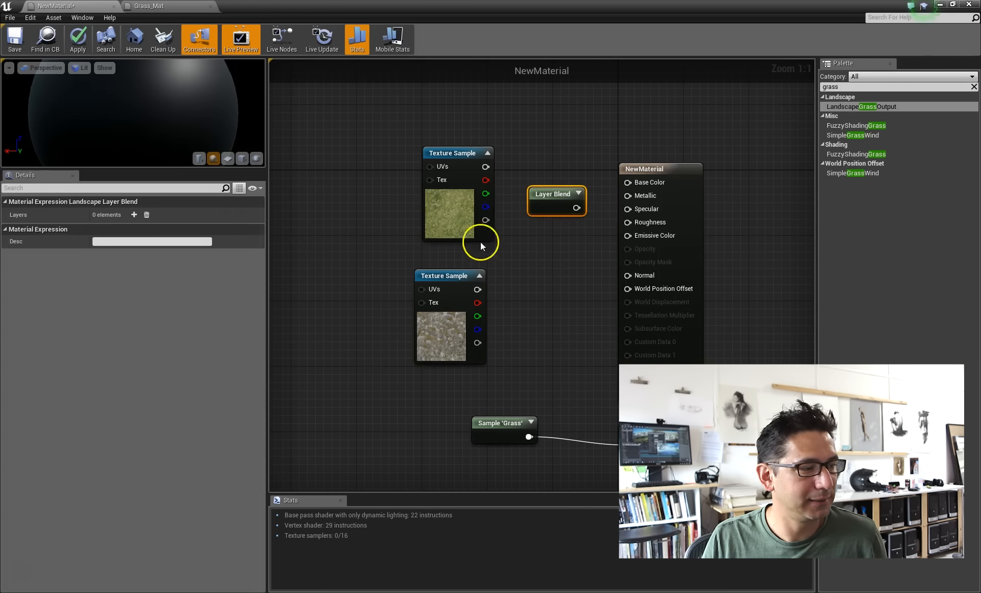
left_click(132, 214)
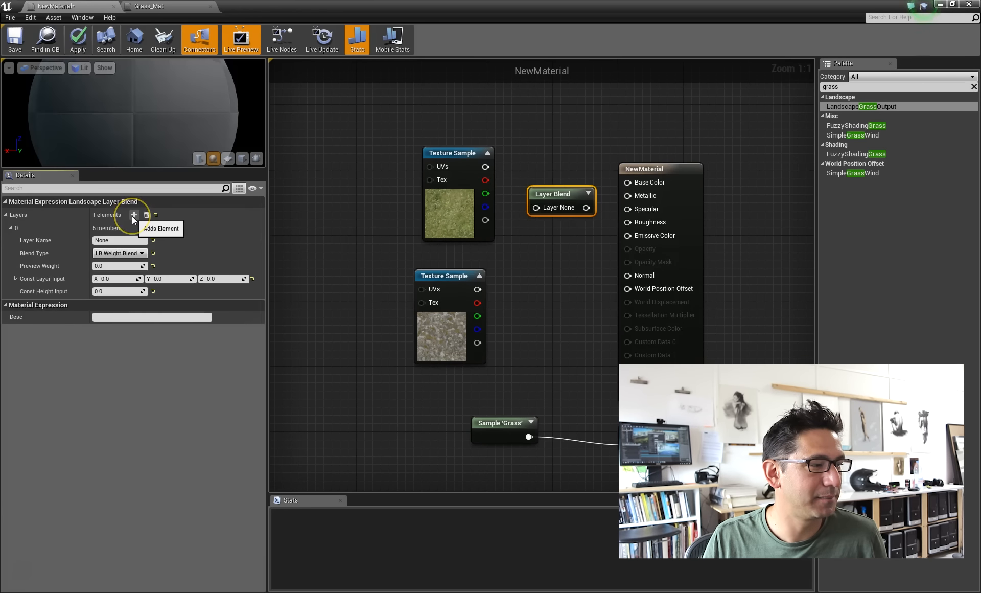
left_click(122, 237)
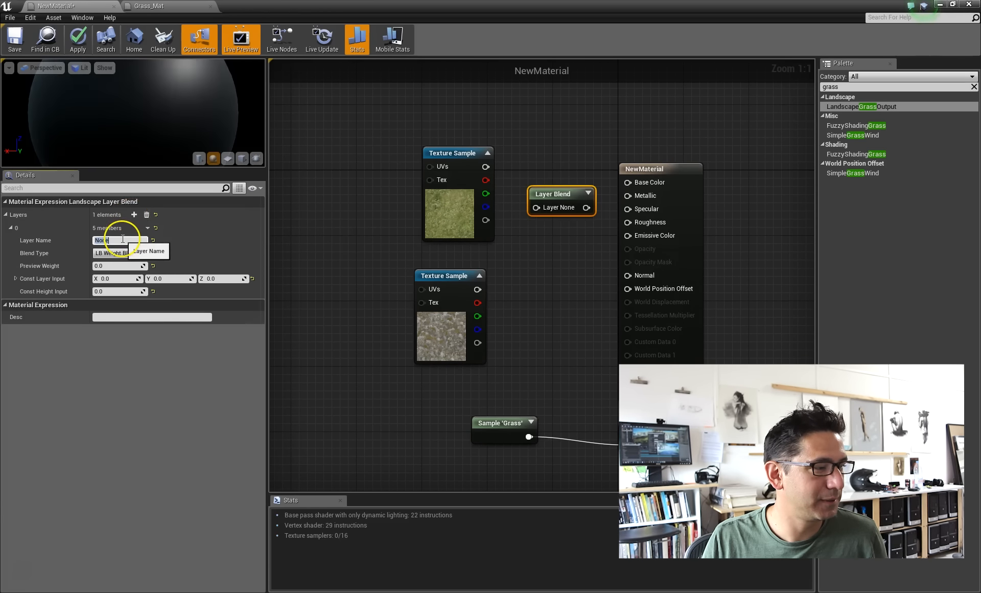
type("Grass")
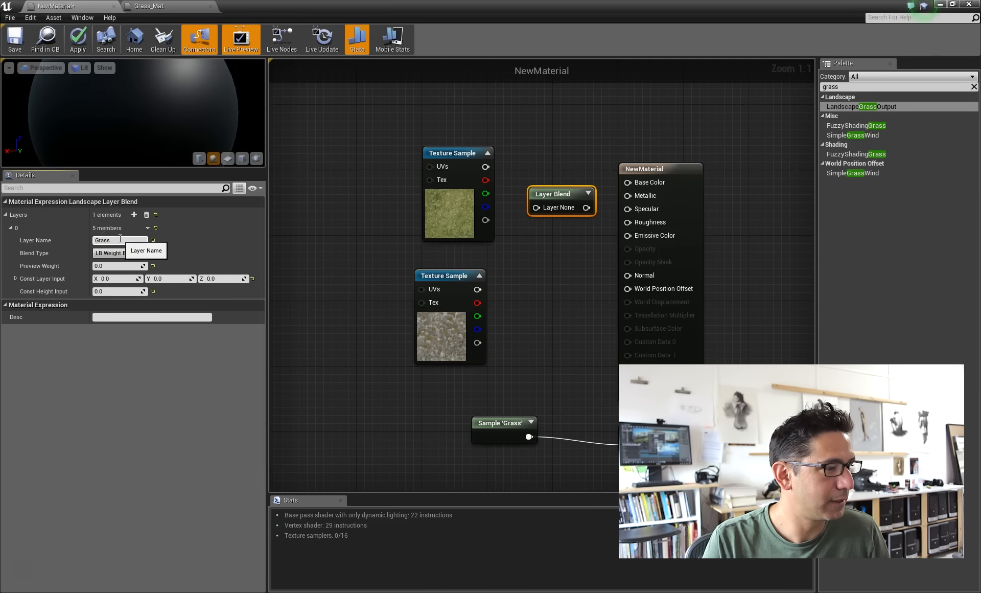
left_click(120, 264)
type("1")
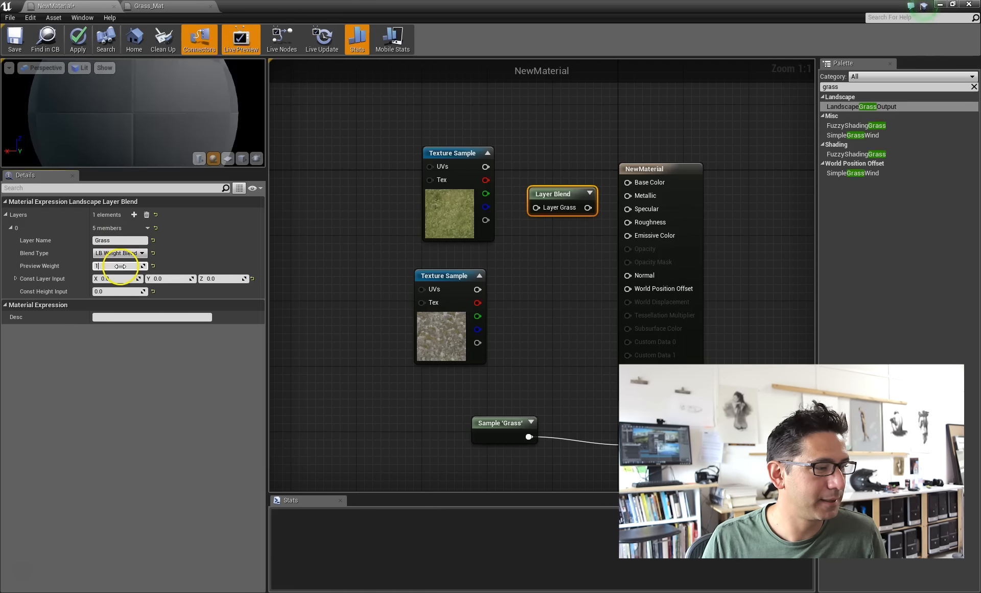
left_click(290, 273)
Compare the first layer's settings in Grass_Mat's Layer Blend node with those of the Grass layer in NewMaterial.
left_click(189, 7)
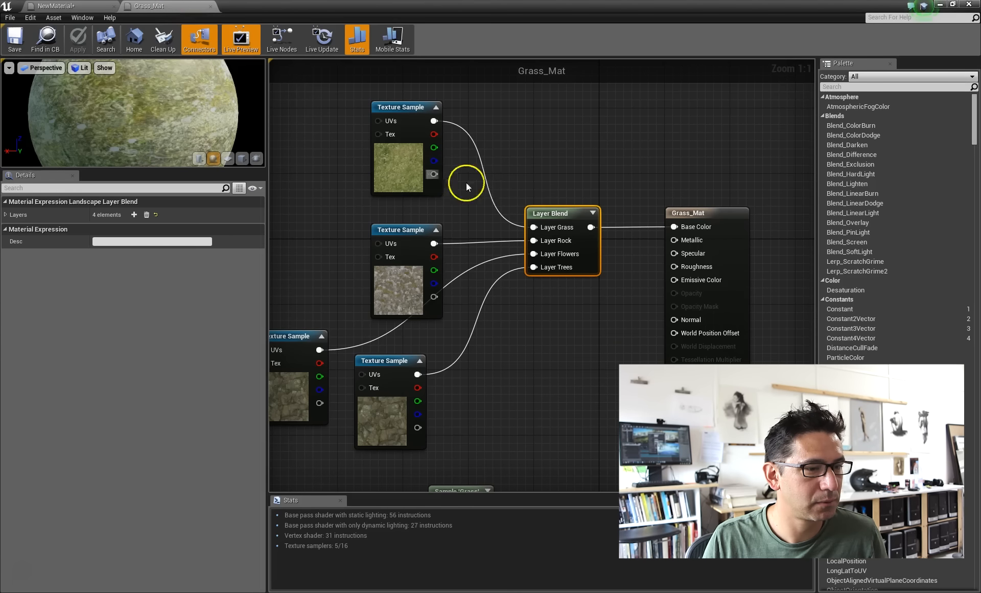
left_click_drag(545, 210, 554, 210)
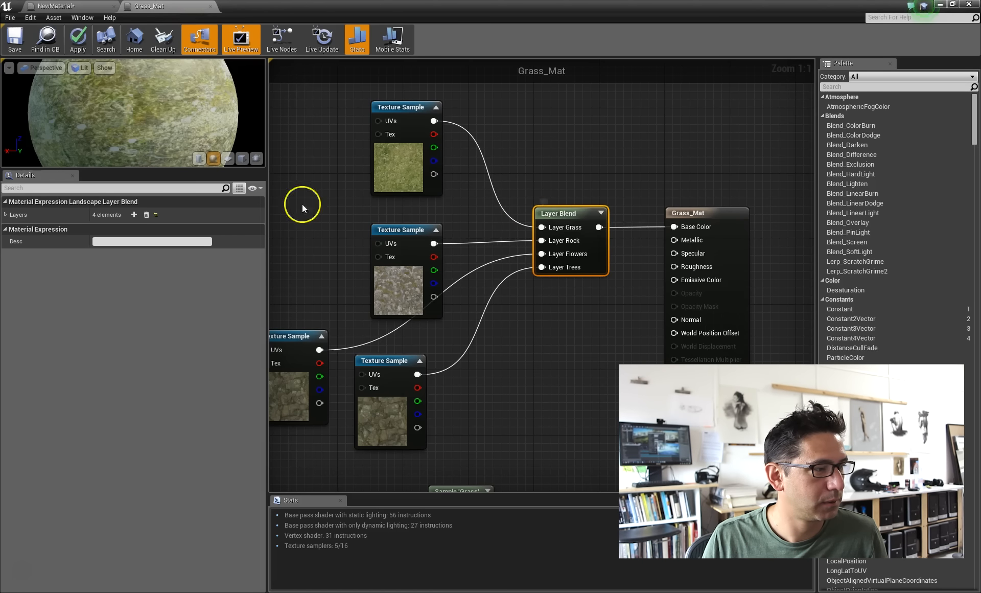
left_click(15, 215)
left_click(11, 228)
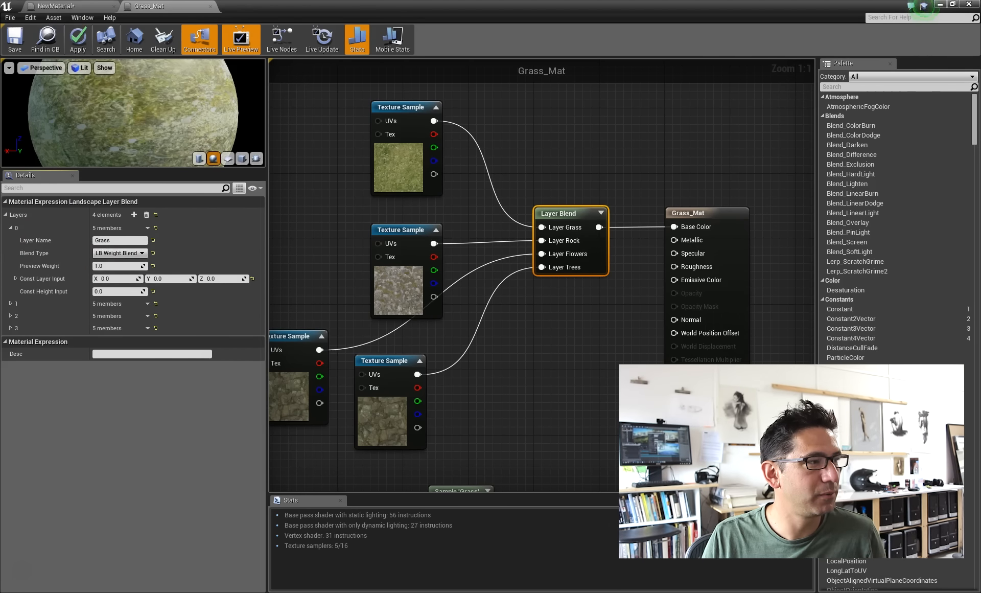
left_click(69, 7)
left_click(544, 197)
left_click(183, 240)
left_click(6, 215)
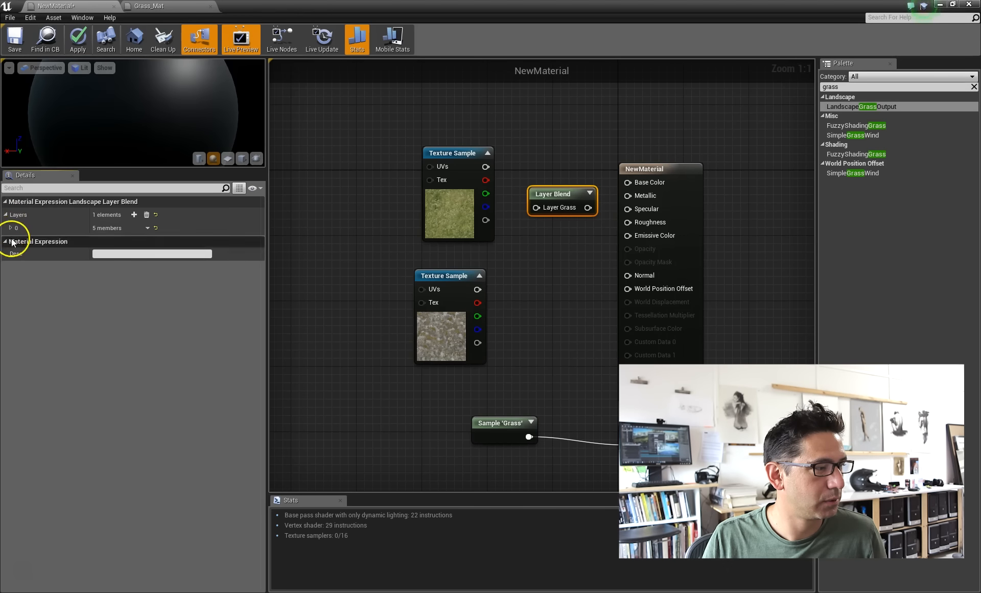
left_click(10, 228)
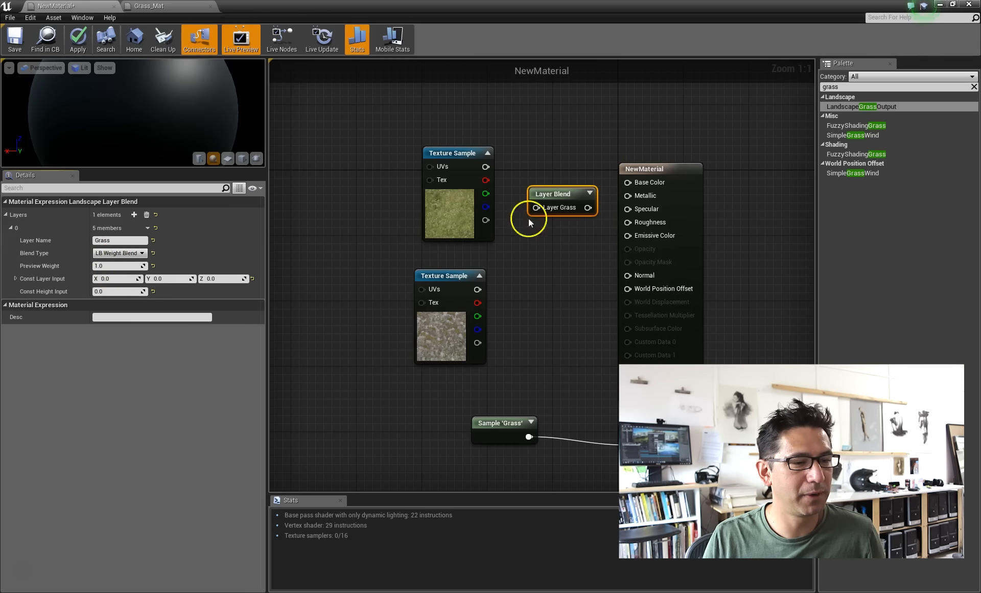
Add a second layer named Rocks with preview weight 1 to NewMaterial's Layer Blend node.
left_click(133, 215)
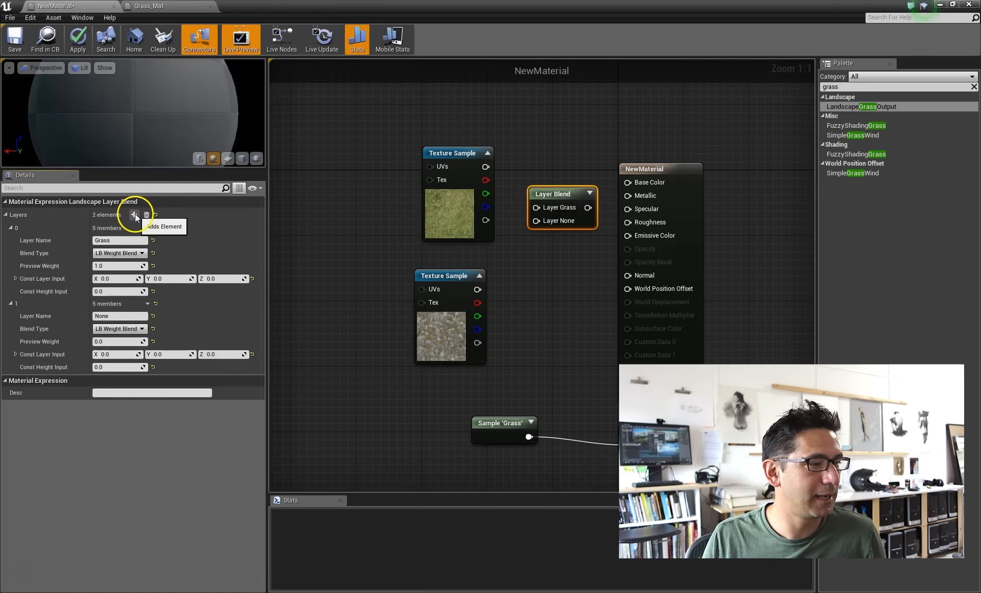
left_click(112, 316)
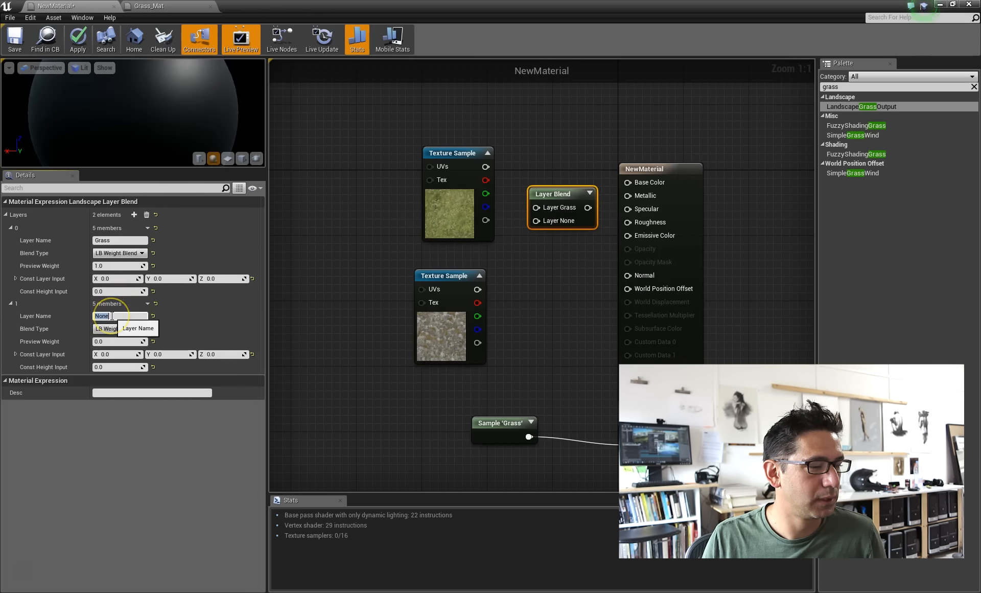
type("Rocks")
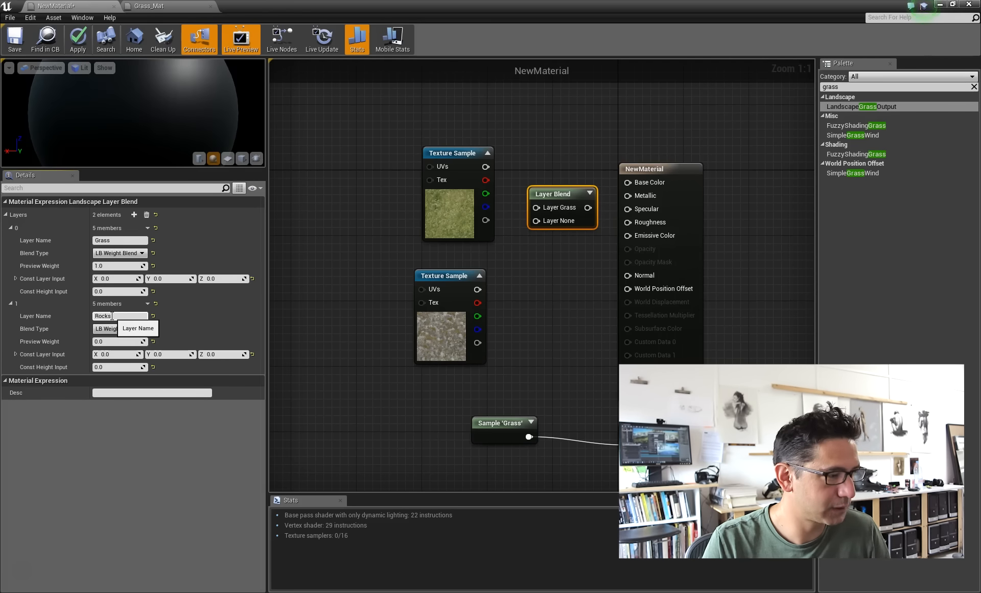
key("Return")
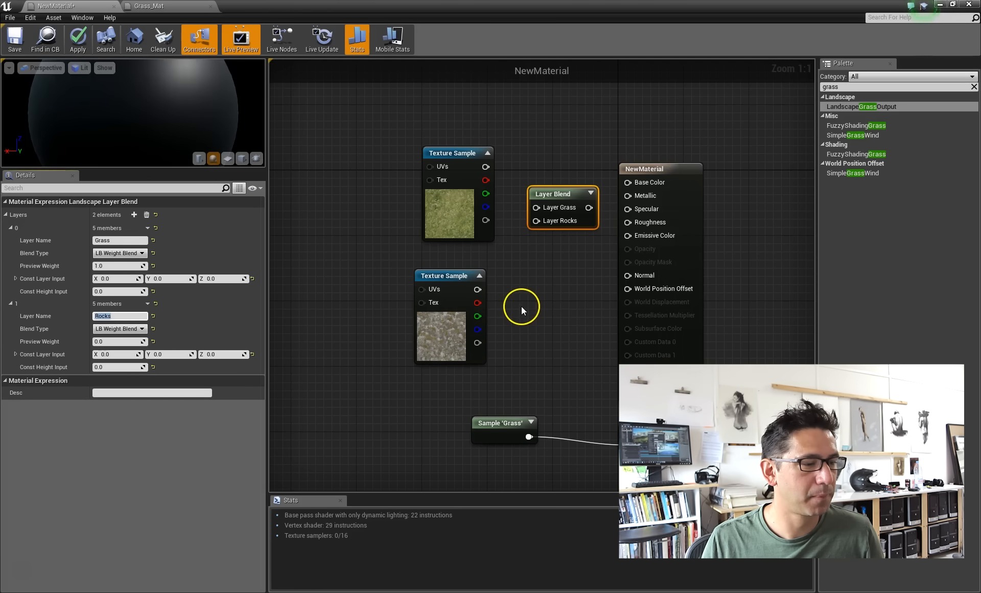
left_click(125, 341)
type("0.011")
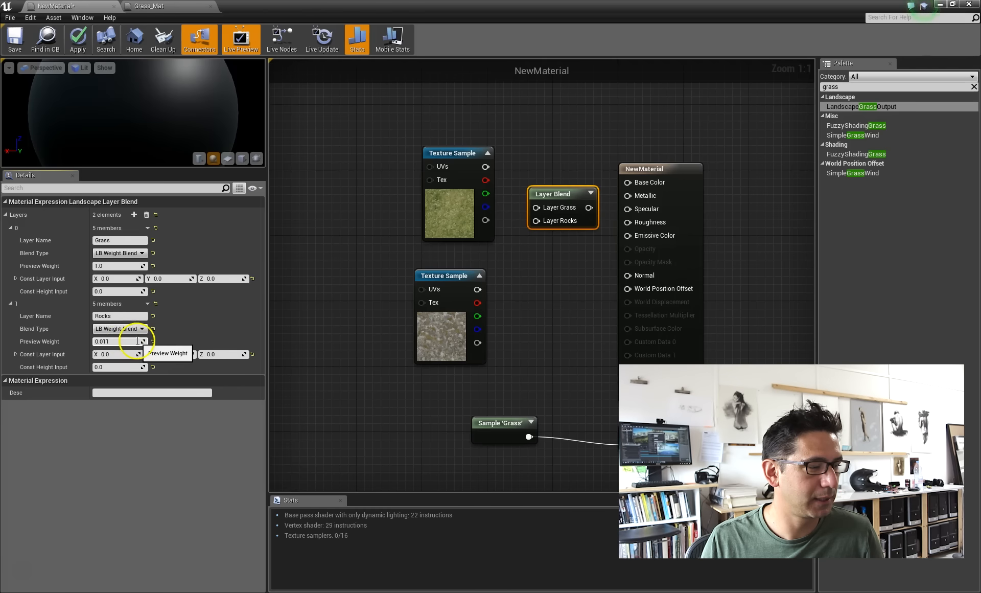
left_click(81, 340)
left_click(313, 315)
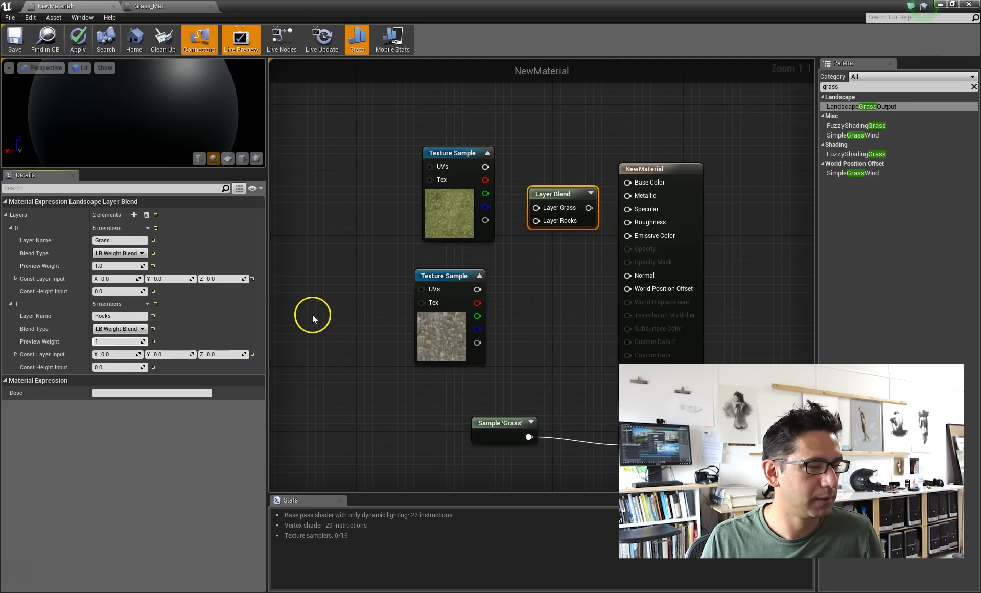
Connect the grass and rock texture samples to Layer Grass and Layer Rocks, and the Layer Blend output to Base Color.
left_click_drag(485, 167, 535, 208)
left_click_drag(477, 289, 628, 182)
left_click_drag(568, 192, 561, 176)
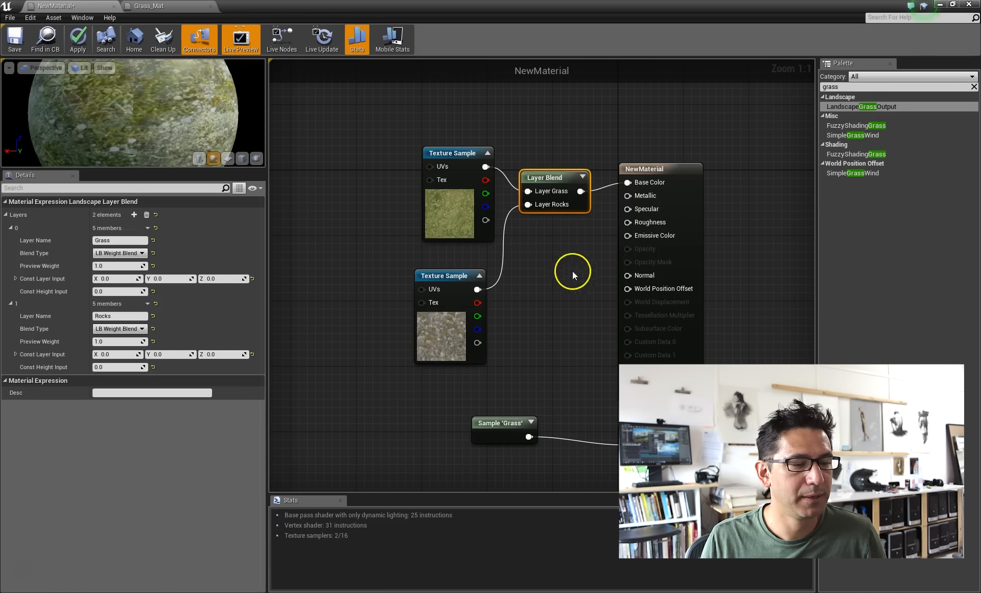
Space out the graph by moving both texture samples and the Sample 'Grass' node farther from the nodes they feed.
left_click_drag(442, 157, 409, 148)
left_click_drag(443, 280, 410, 272)
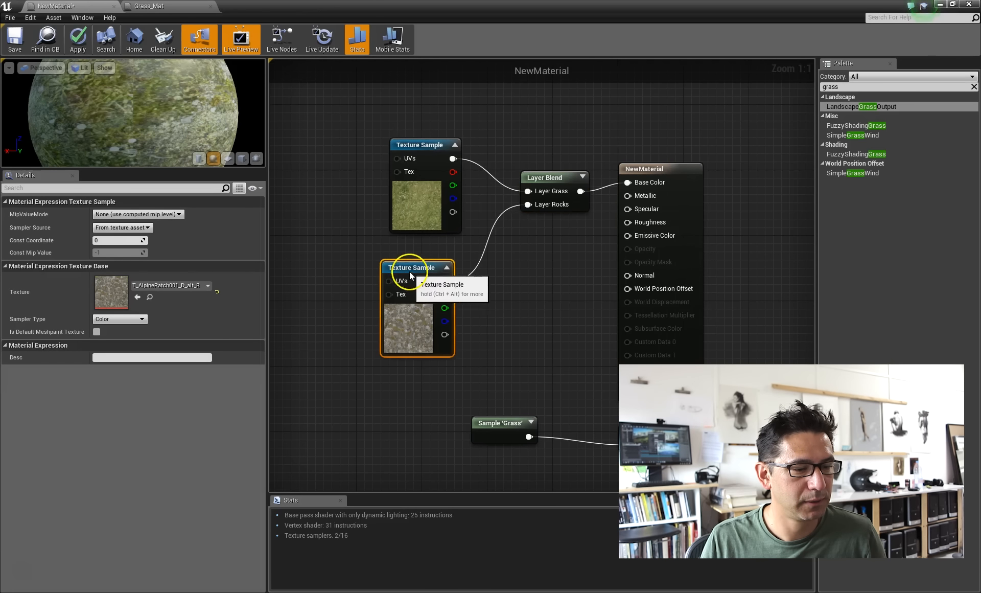
left_click_drag(489, 423, 465, 431)
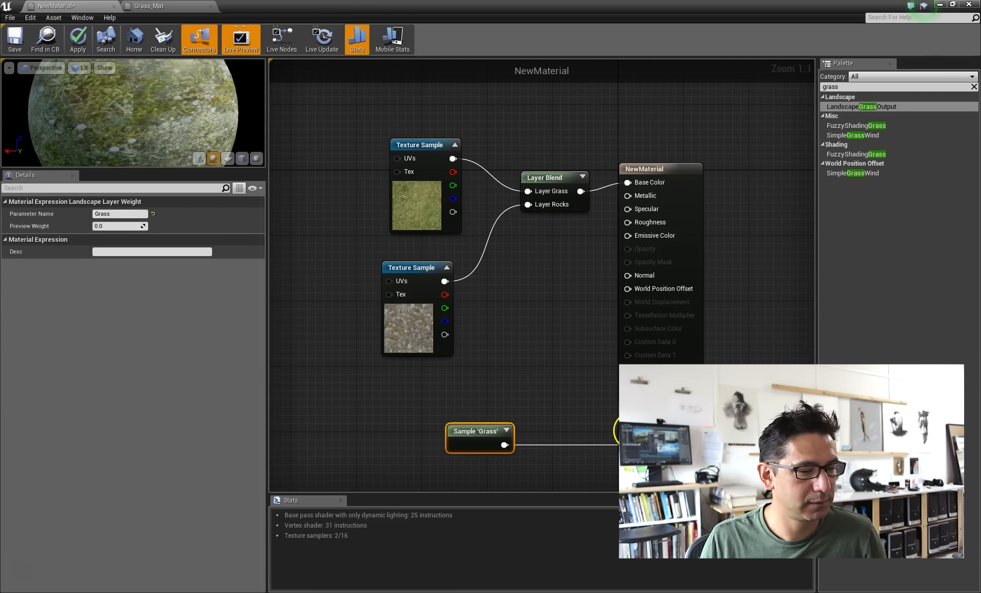
Reduce the NewMaterial editor to a smaller window that leaves the Content Browser uncovered, with its Grass output node selected.
left_click(631, 431)
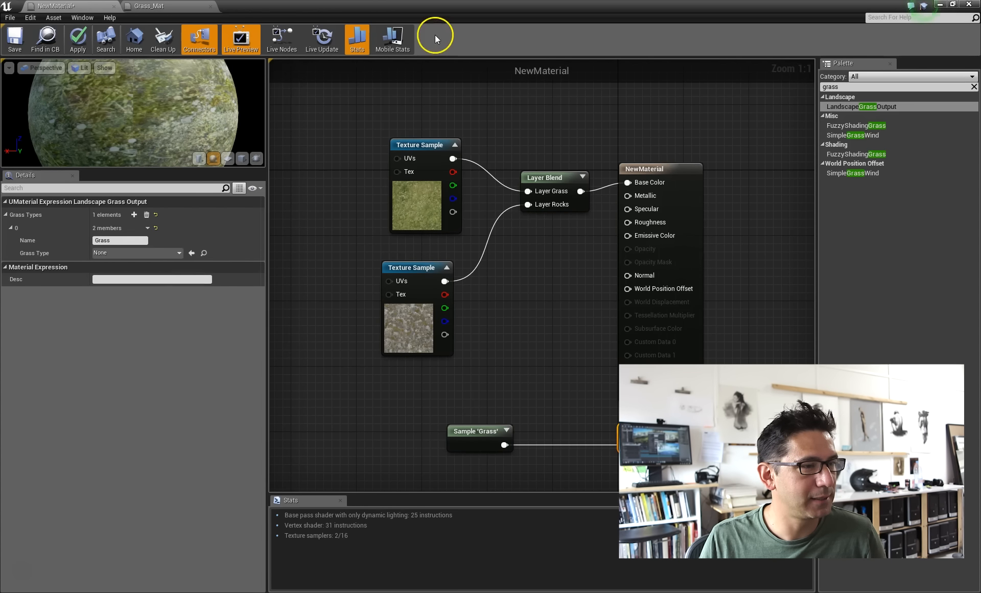
double_click(444, 7)
left_click_drag(771, 48, 567, 77)
mouse_move(533, 230)
right_mouse_down()
mouse_move(511, 190)
mouse_move(482, 171)
right_mouse_up()
right_click_drag(639, 253, 558, 179)
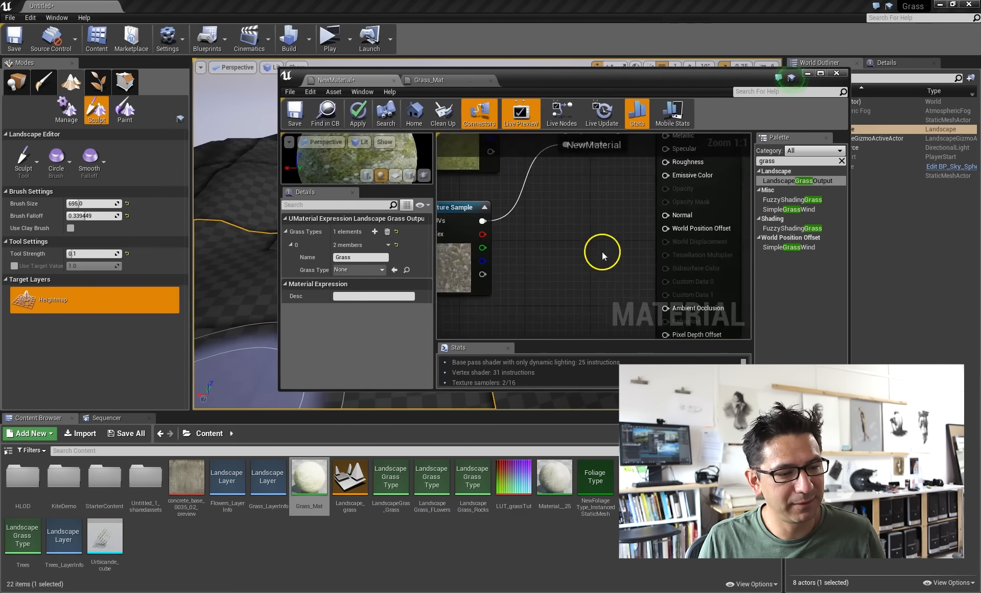
right_click_drag(602, 265, 597, 178)
right_click_drag(596, 218, 597, 172)
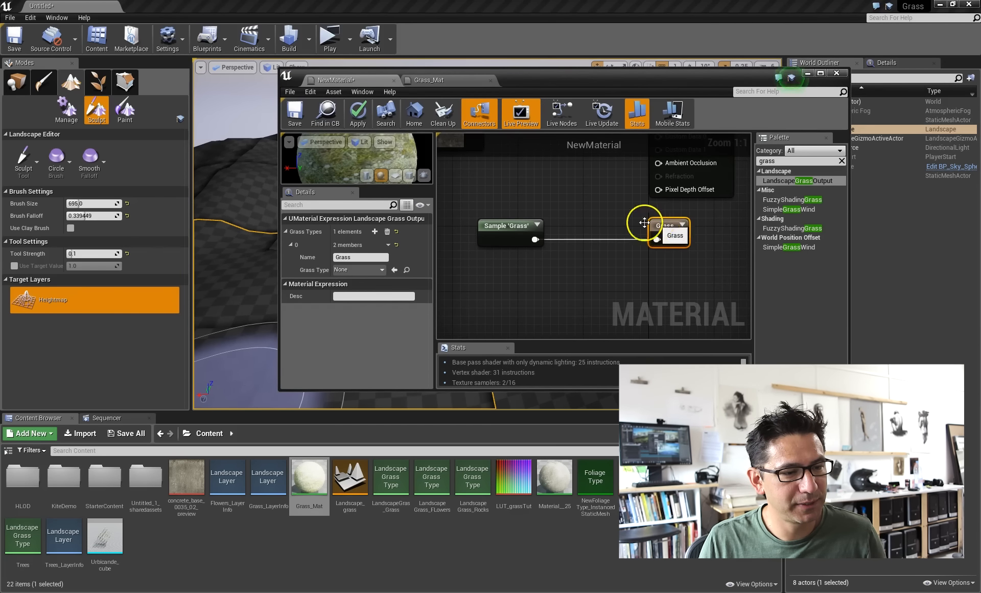
left_click(507, 228)
left_click(658, 227)
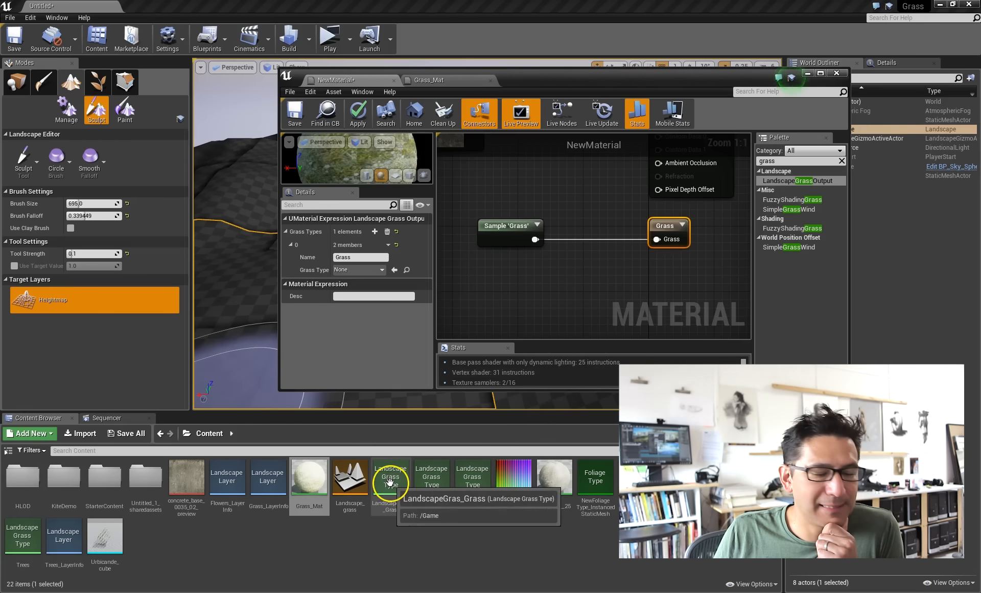
right_click(387, 534)
mouse_move(392, 535)
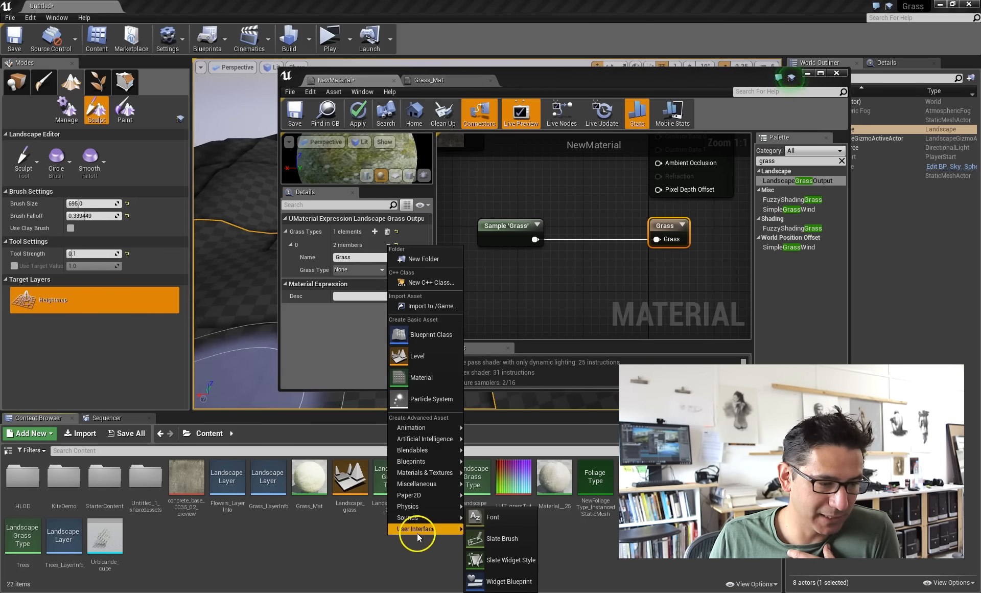
mouse_move(420, 473)
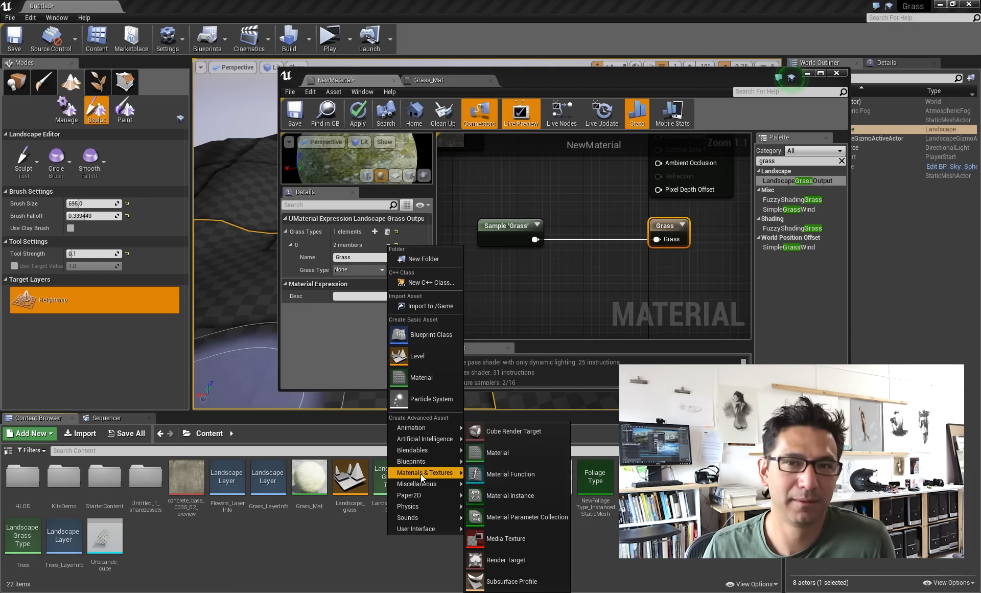
left_click(424, 498)
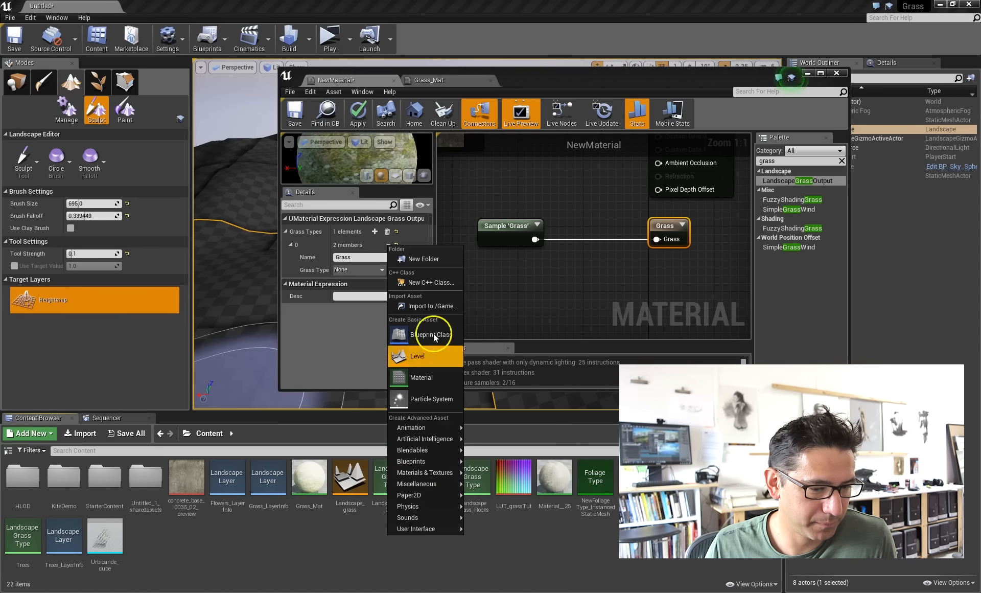
Create a new Landscape Grass Type asset in the Content folder.
left_click_drag(528, 73, 458, 64)
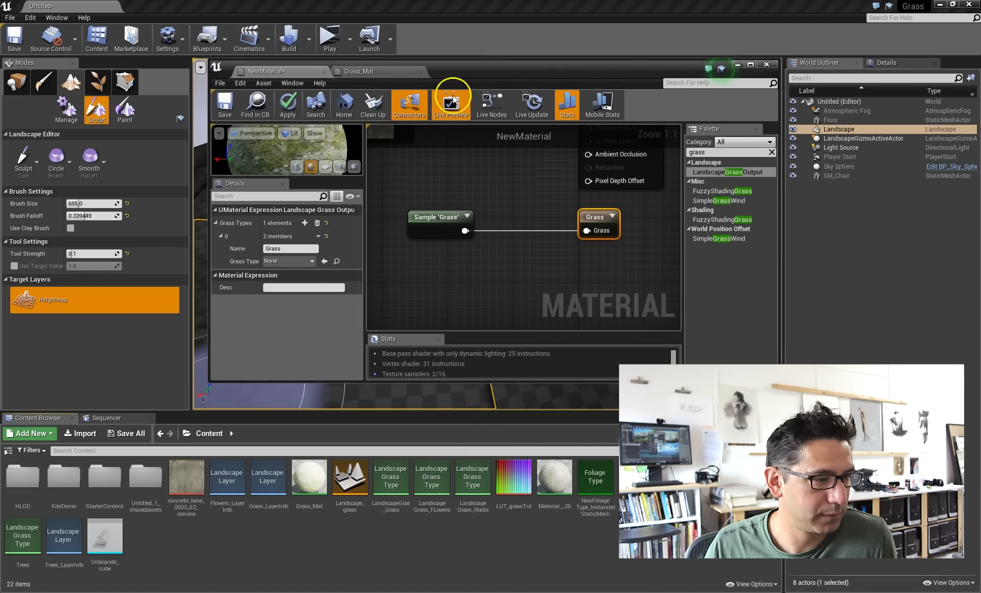
right_click(314, 543)
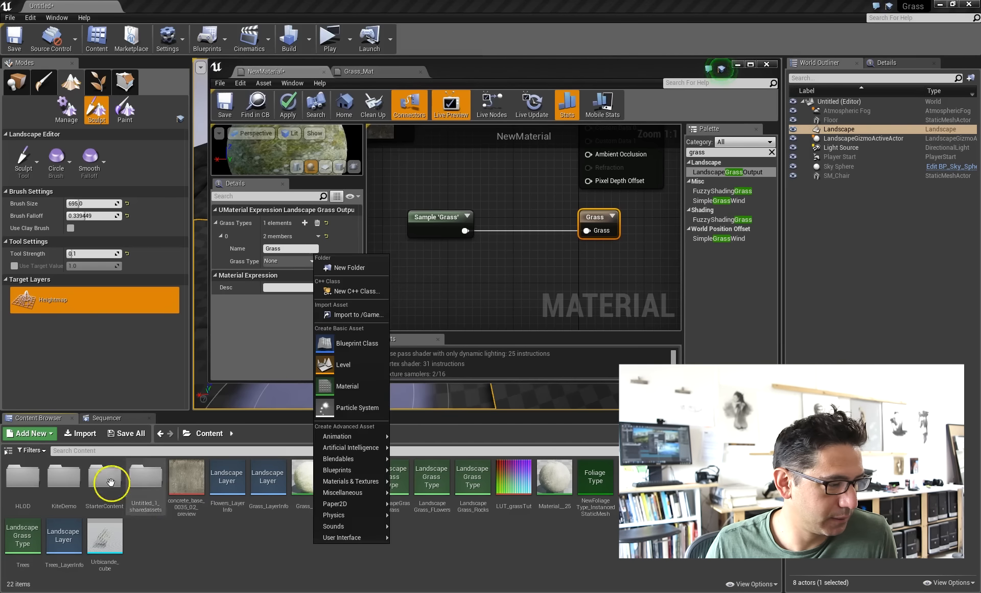
left_click(31, 449)
left_click(14, 437)
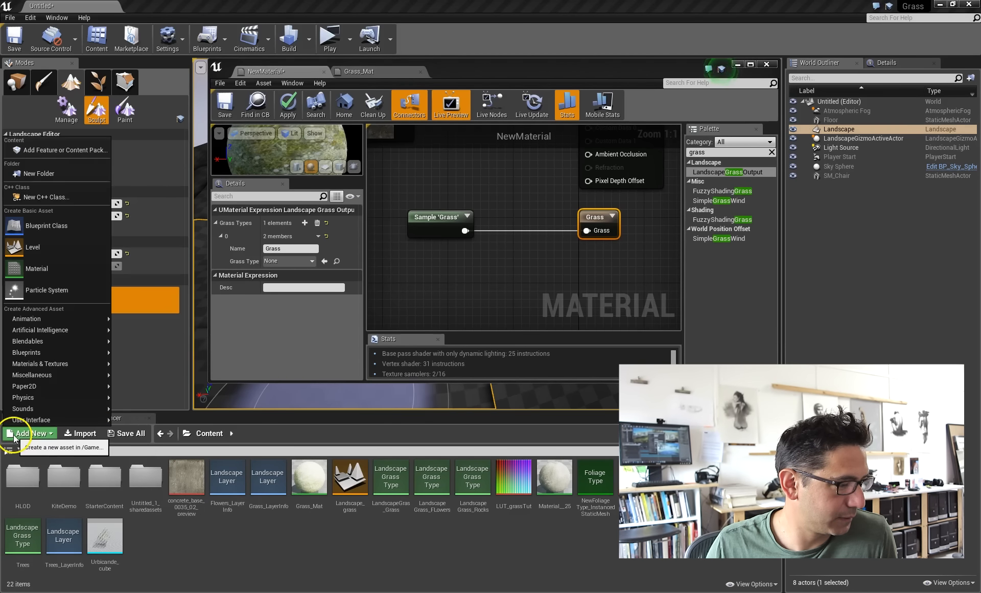
mouse_move(48, 374)
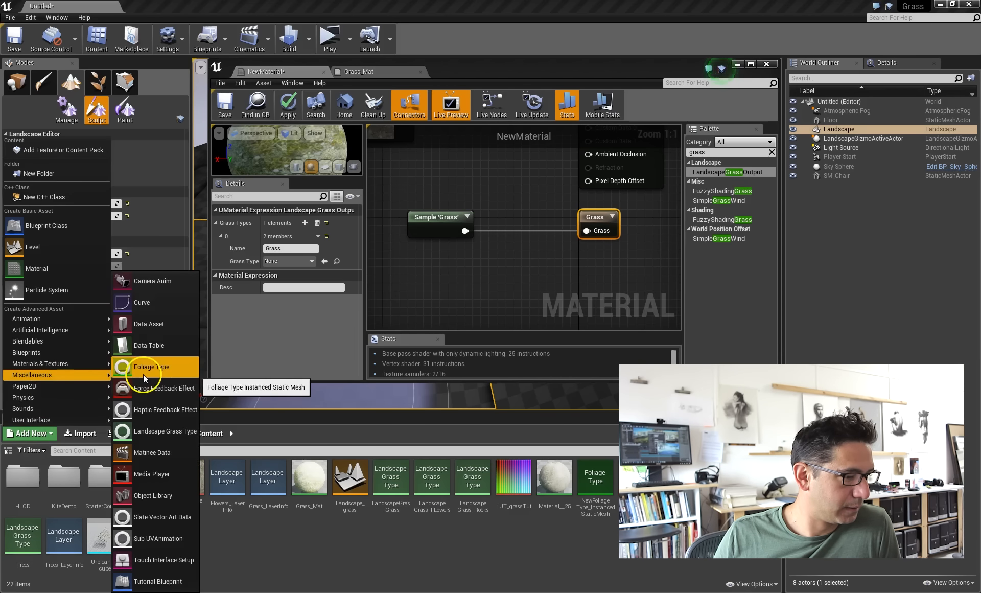
left_click(155, 431)
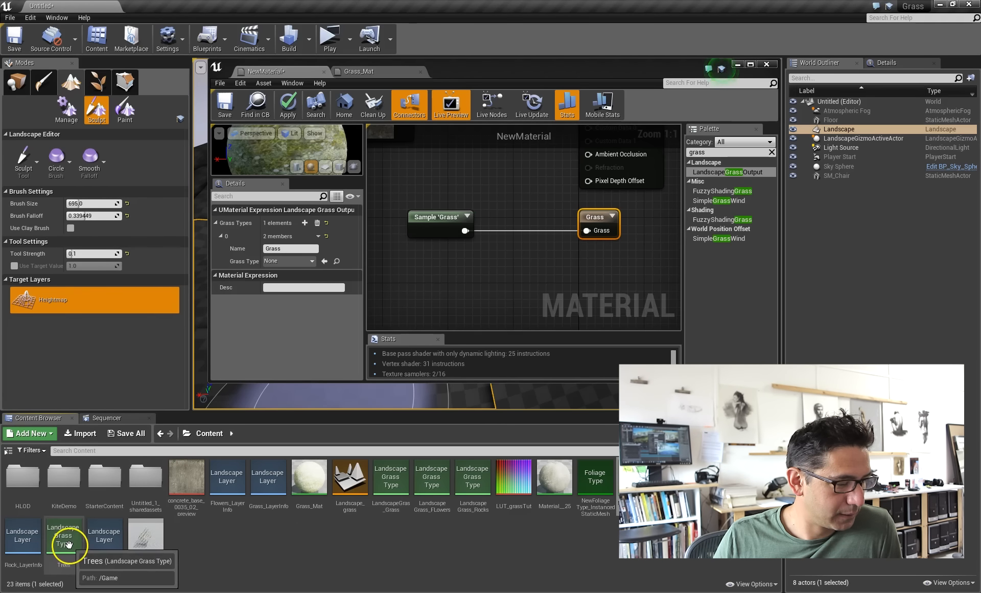
Open the new Landscape Grass Type asset, add one grass variety and expand its settings in a taller window.
double_click(636, 477)
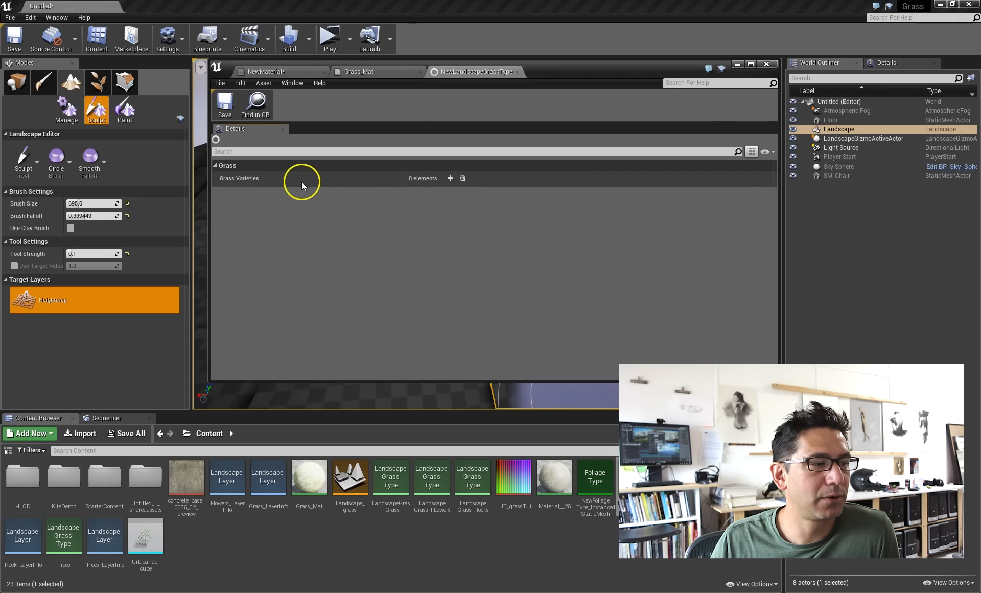
left_click(450, 178)
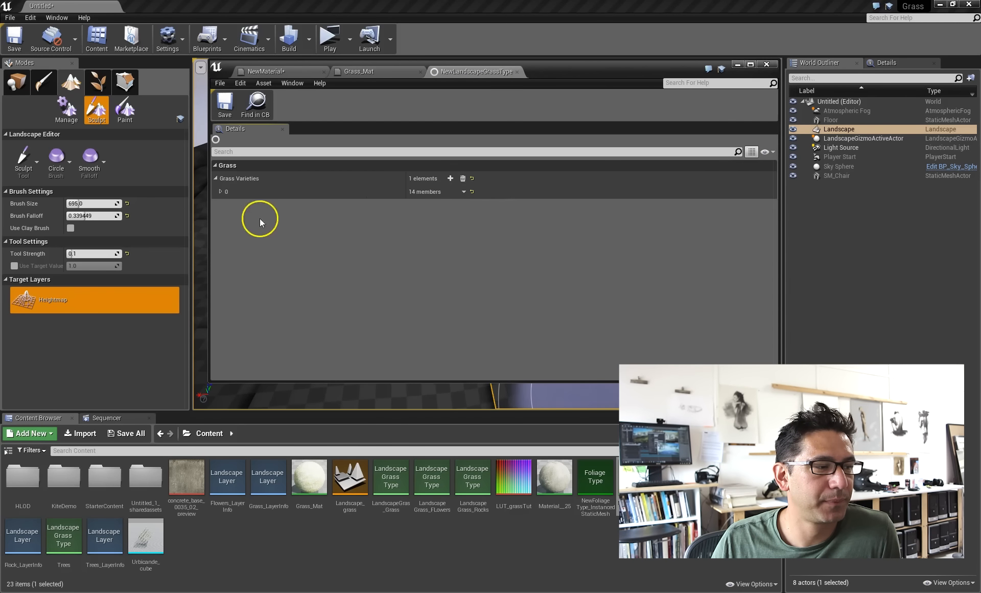
left_click(220, 192)
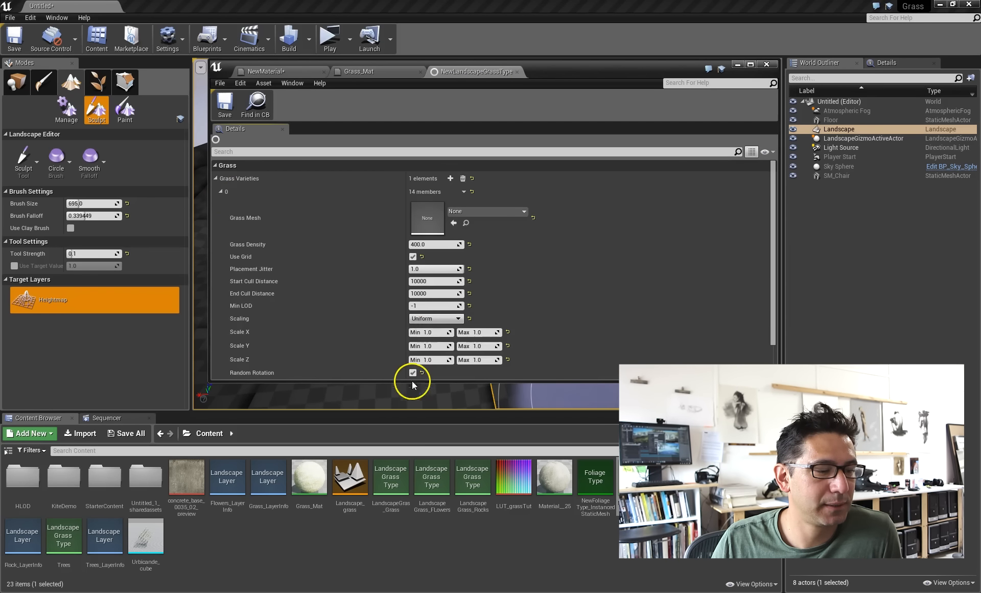
left_click_drag(410, 382, 414, 483)
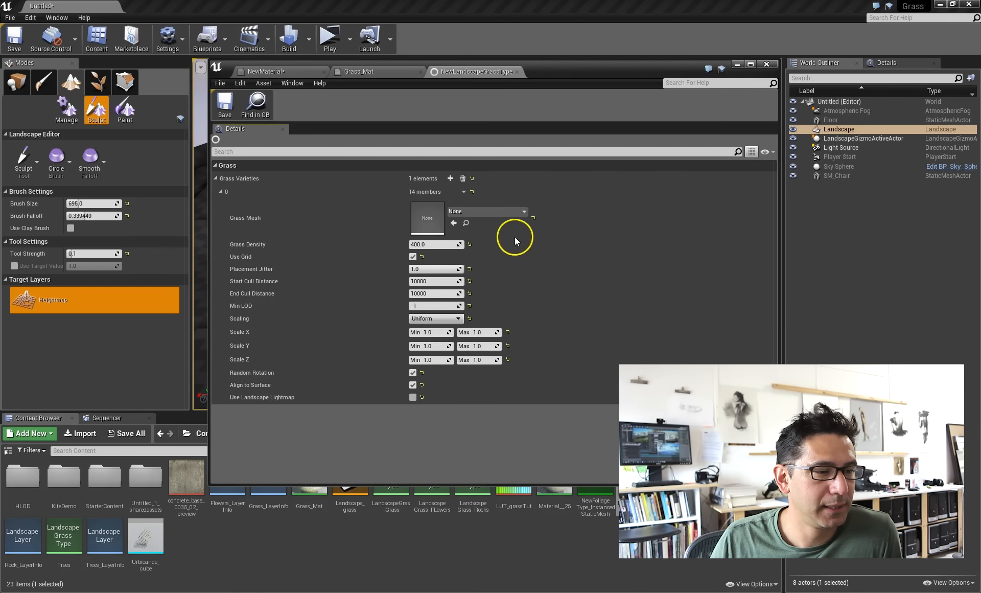
left_click(512, 210)
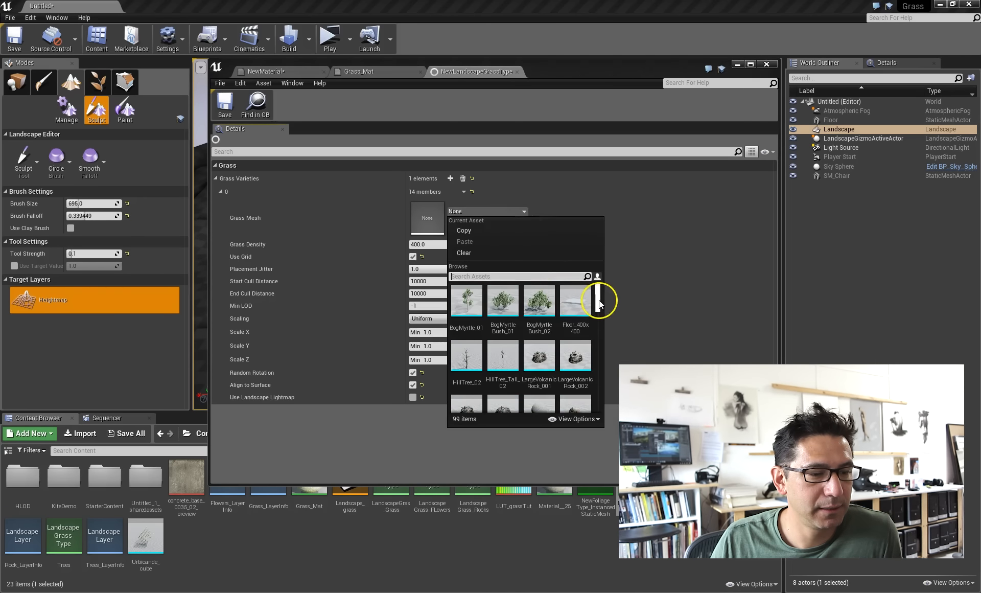
left_click_drag(599, 302, 603, 407)
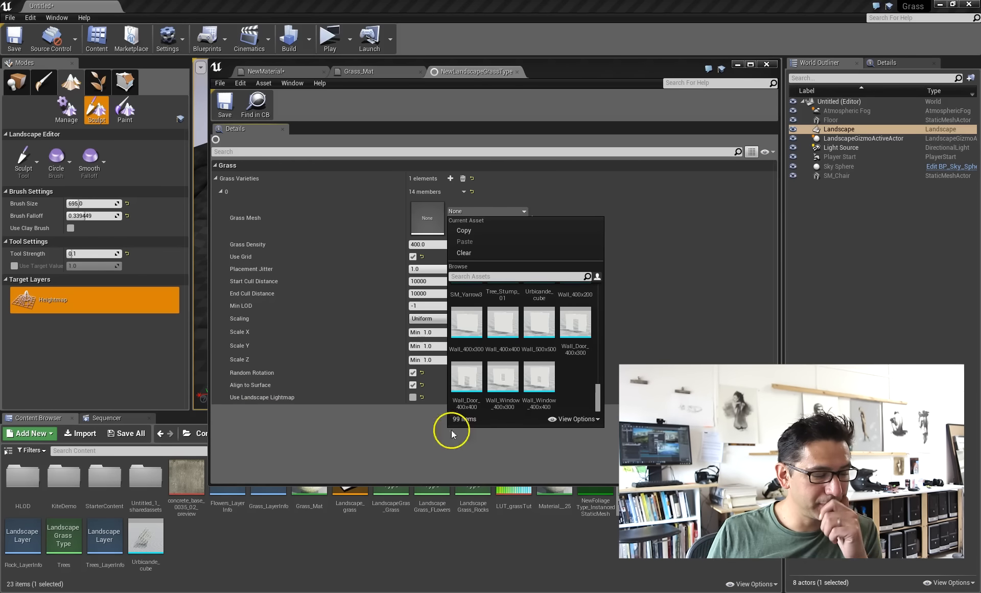
left_click_drag(598, 405, 598, 366)
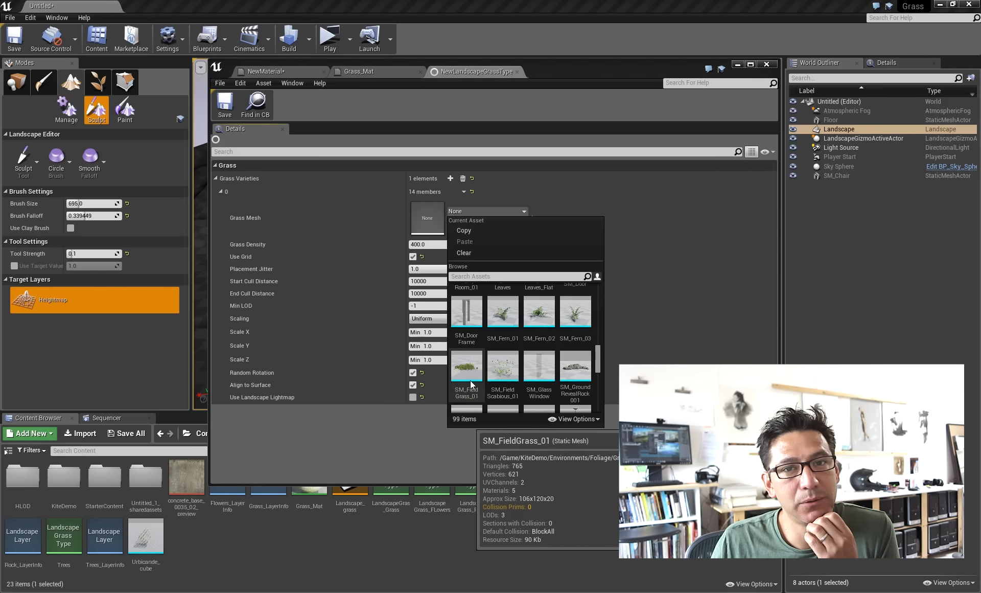
left_click(669, 316)
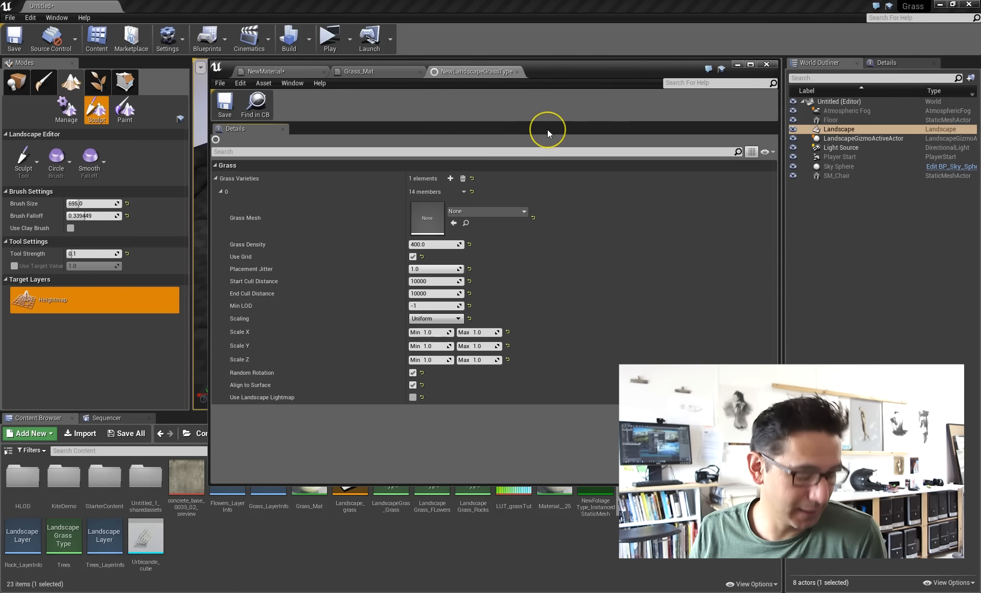
Check the Sample 'Grass' node's settings in Grass_Mat and locate the existing LandscapeGras_Grass asset in the Content folder.
left_click(381, 71)
scroll(492, 179, "down", 1)
right_click_drag(589, 268, 524, 266)
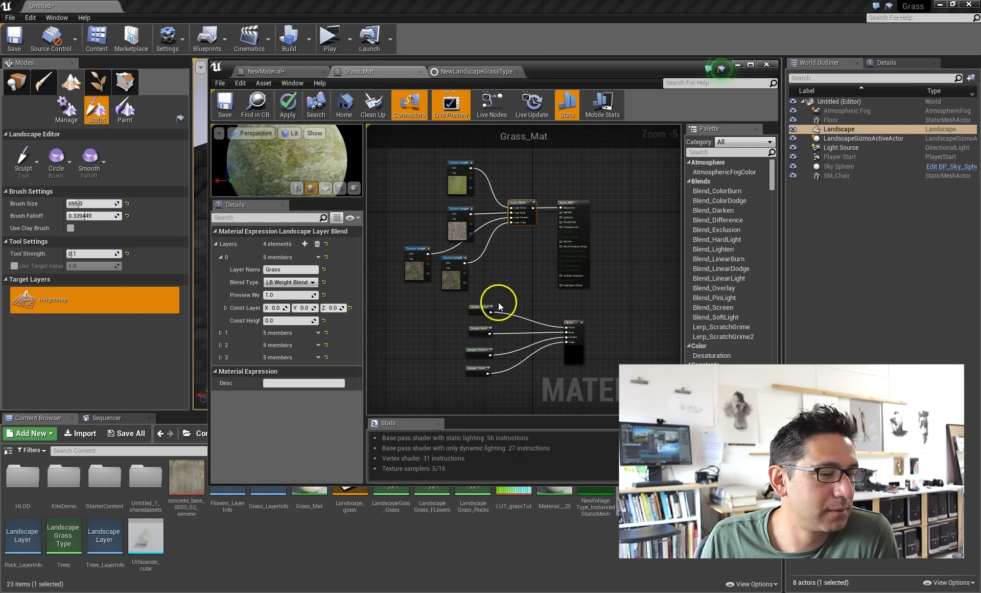
left_click(483, 307)
left_click(357, 498)
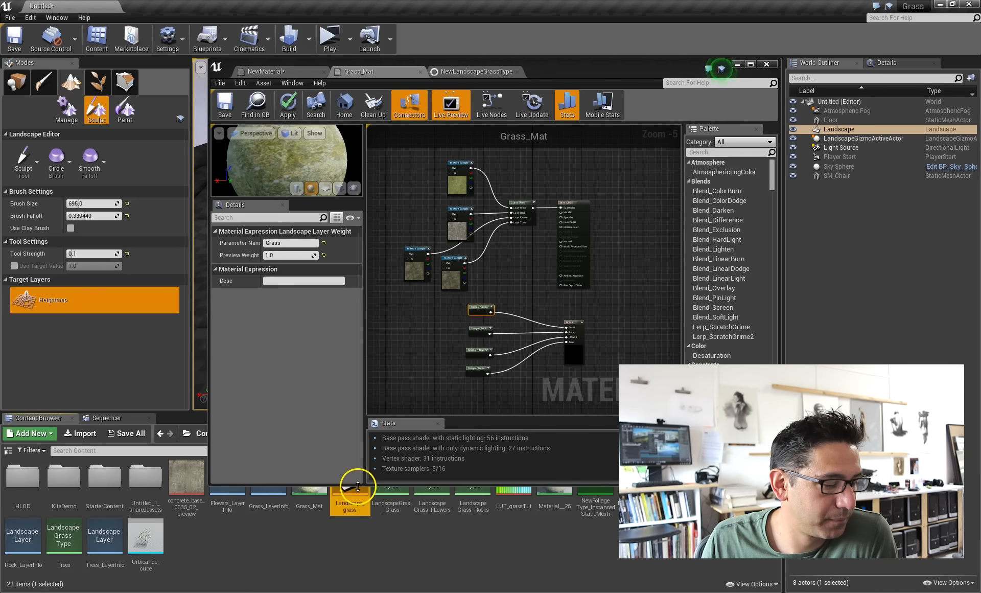
left_click_drag(358, 485, 363, 403)
left_click(389, 463)
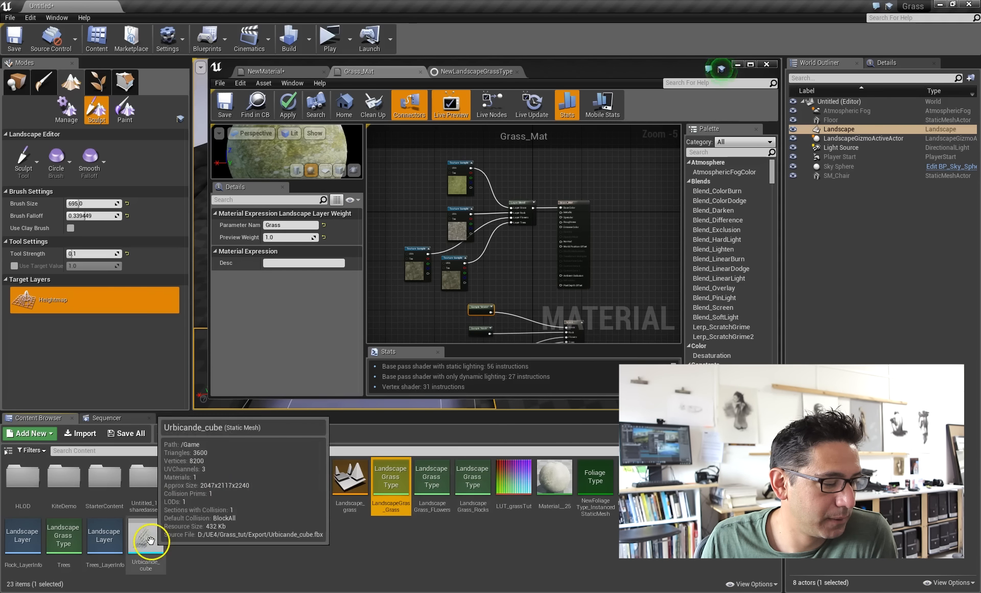
Assign SM_FieldGrass_01 as the Grass Mesh of the new Landscape Grass Type asset's variety.
double_click(391, 480)
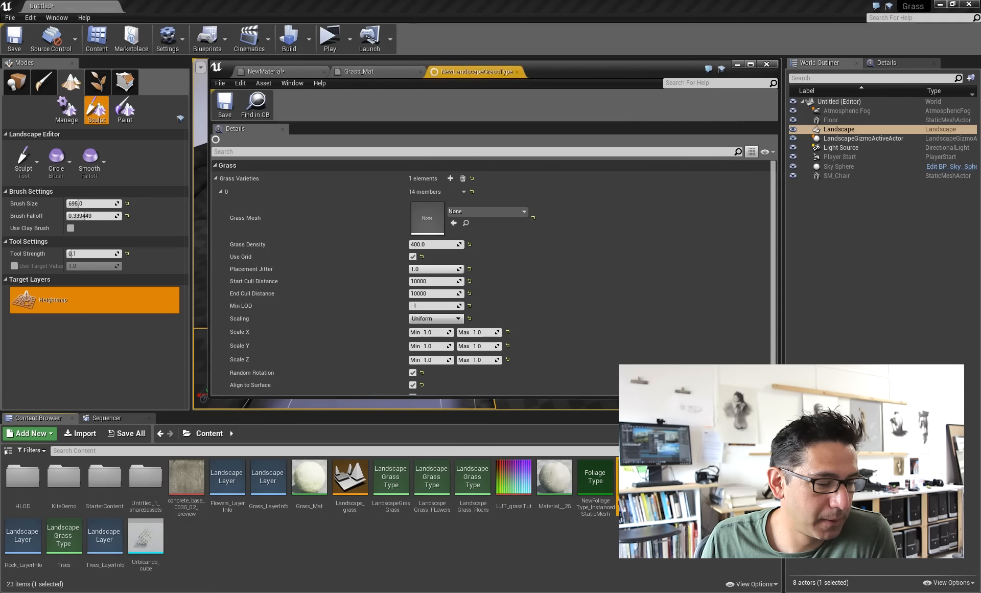
left_click(489, 210)
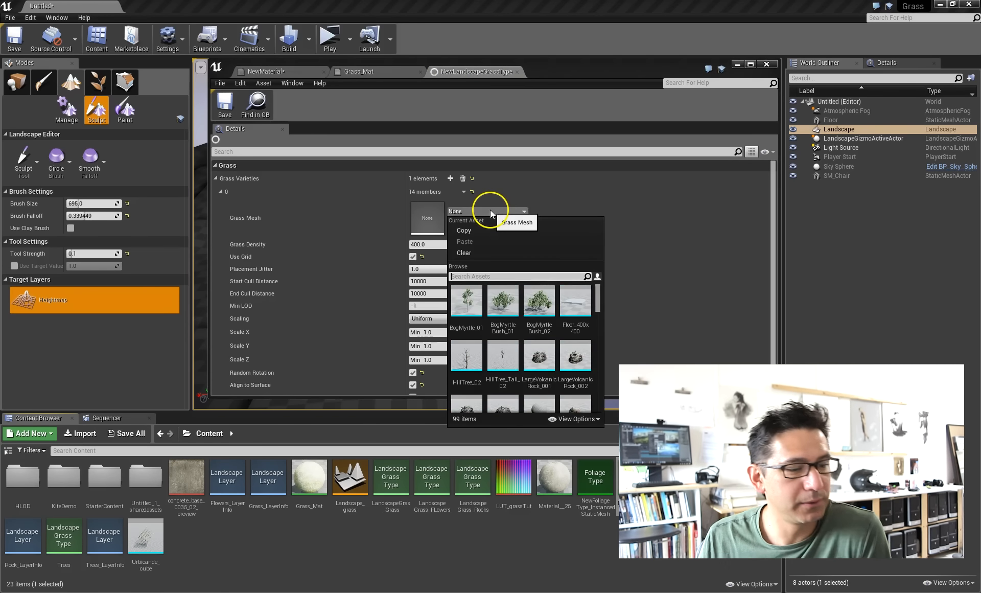
left_click_drag(598, 298, 598, 363)
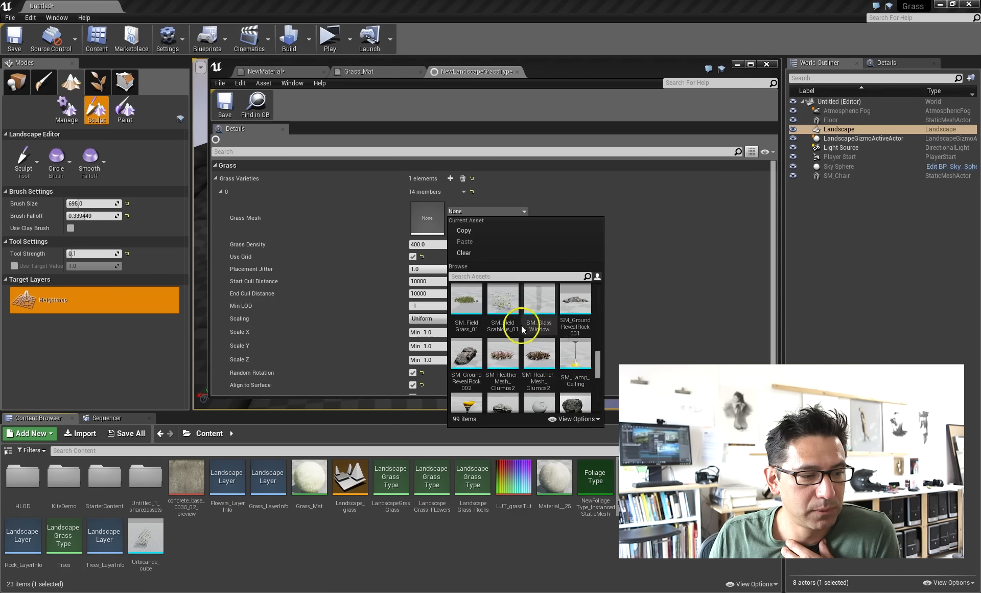
left_click(470, 304)
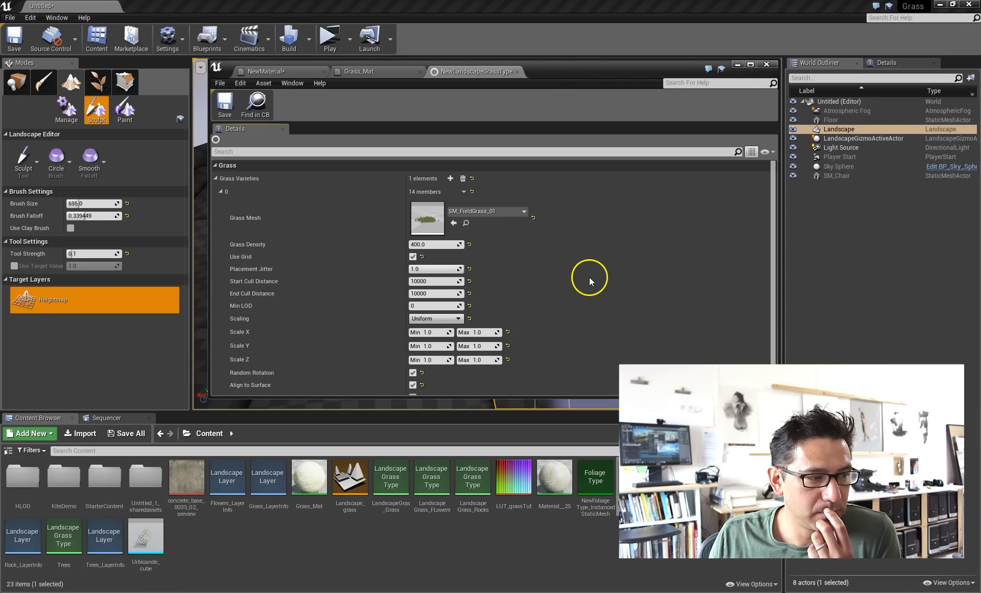
Resize and reposition the grass type editor window to view the landscape and all settings of the grass variety.
left_click_drag(548, 68, 811, 105)
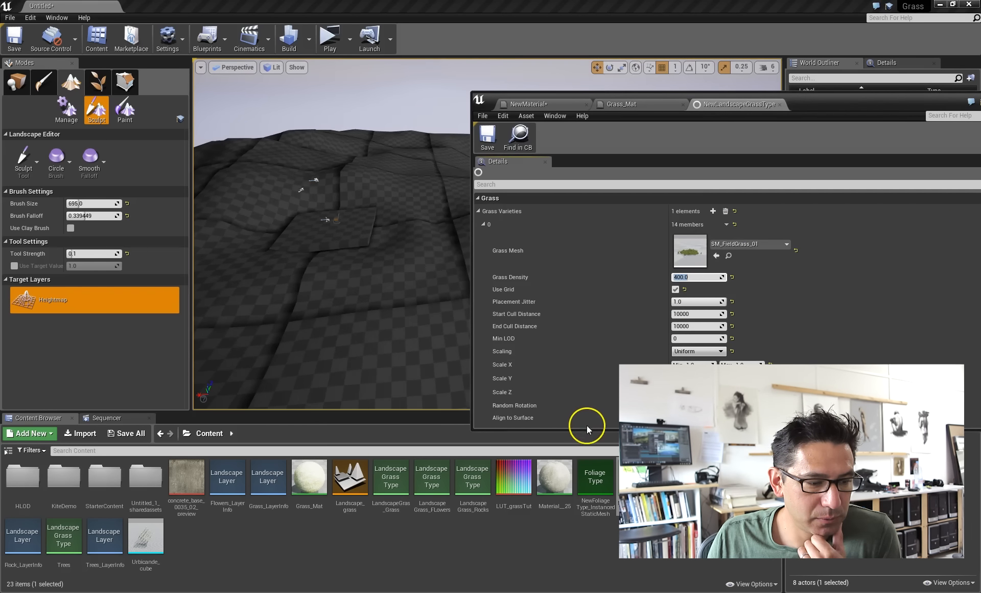
left_click_drag(586, 429, 577, 466)
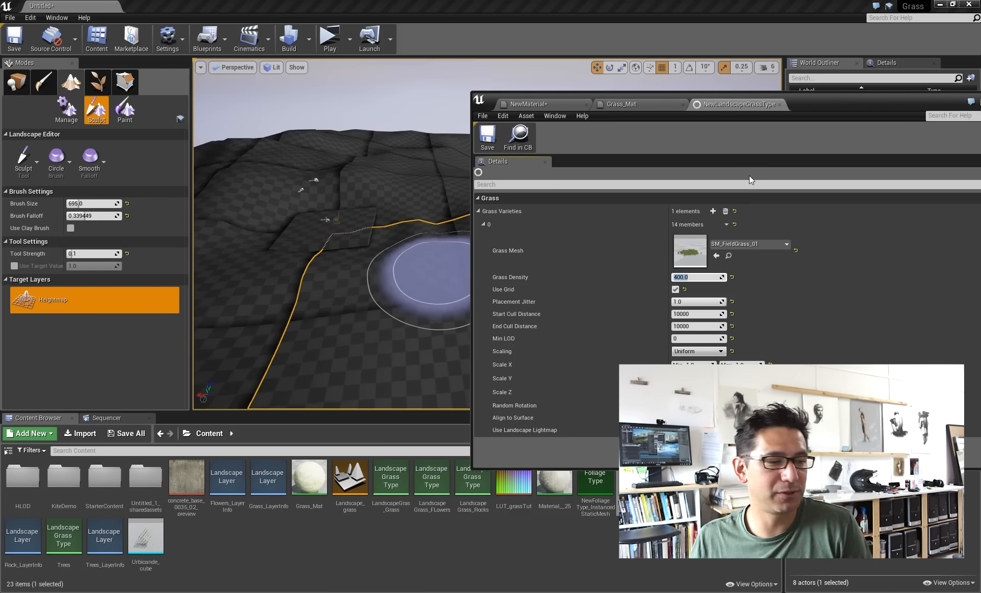
left_click_drag(823, 96, 884, 124)
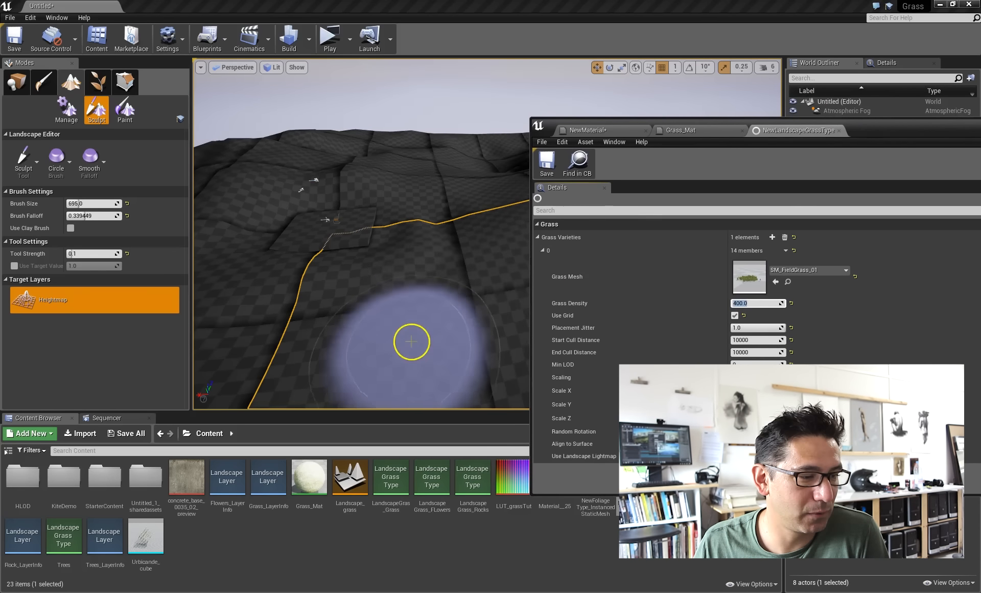
left_click_drag(411, 342, 342, 259)
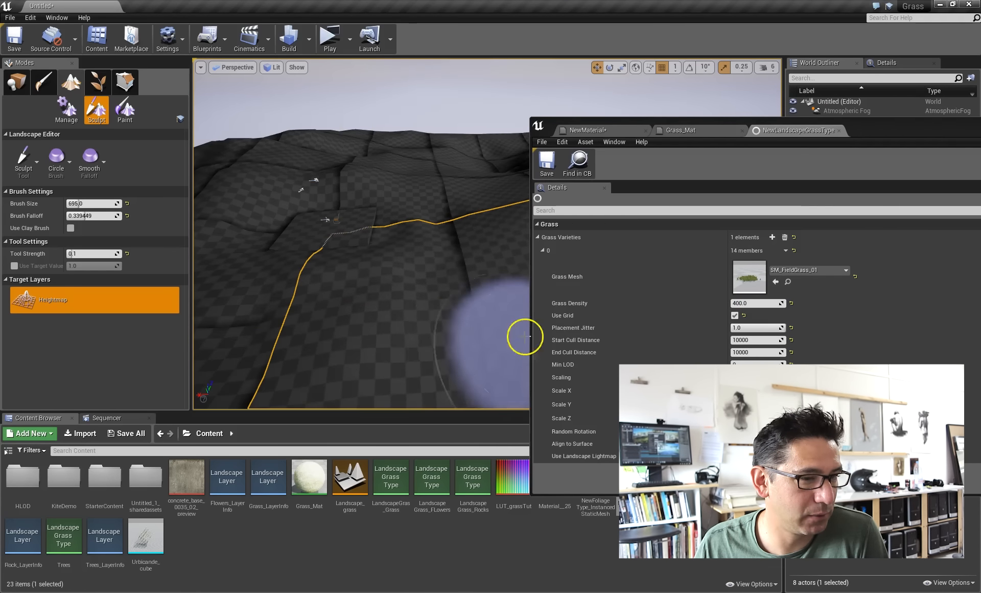
left_click_drag(927, 132, 814, 133)
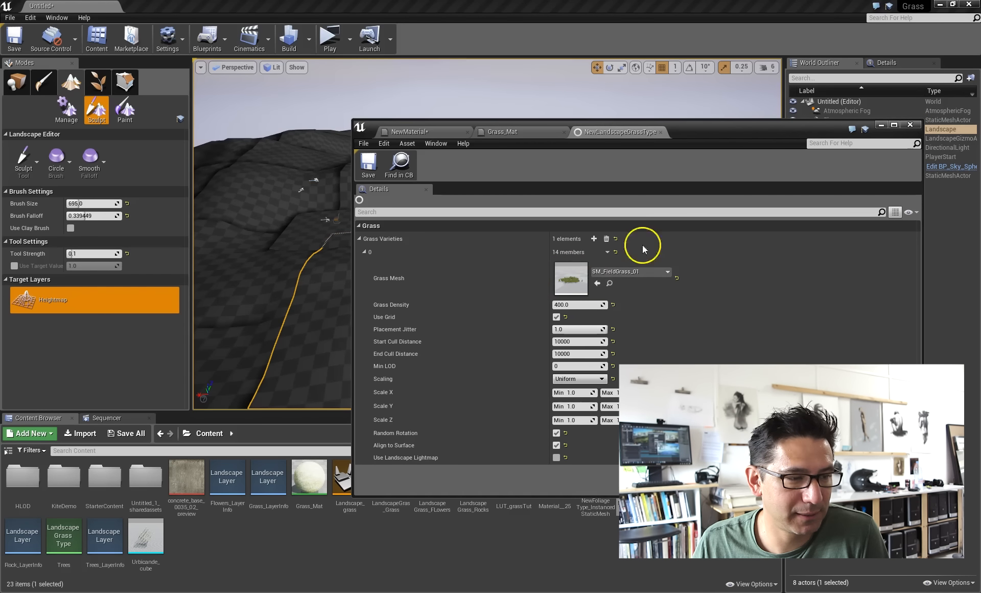
Check which grass type is assigned to the Grass entry of Grass_Mat's landscape grass output.
left_click(496, 131)
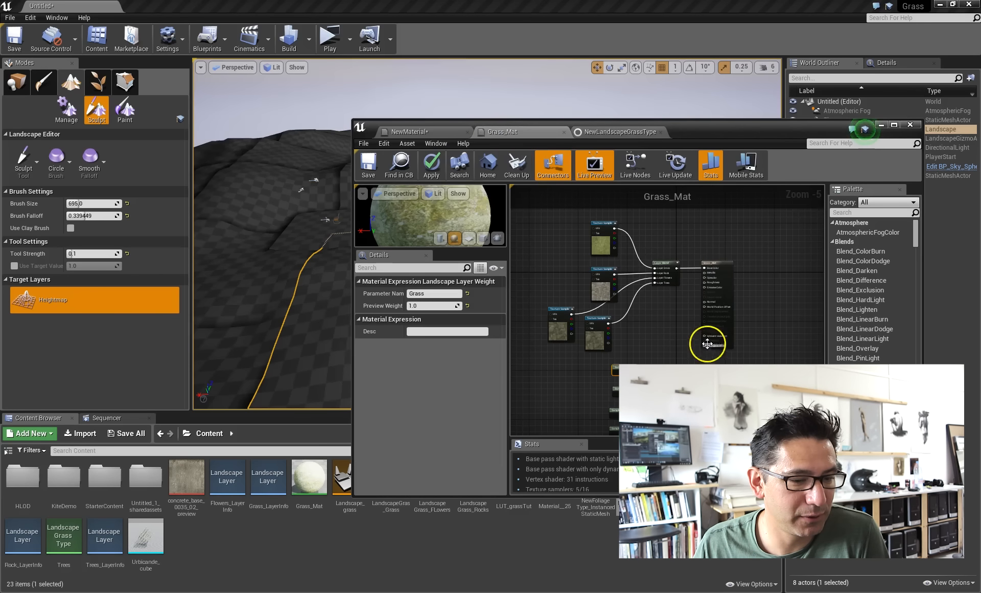
left_click(747, 321)
left_click(708, 399)
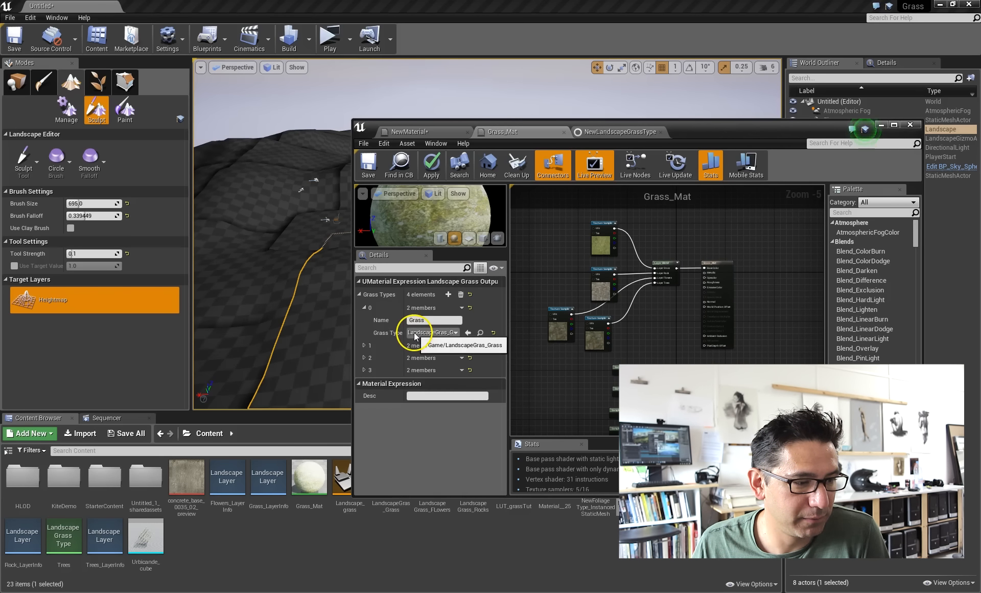
left_click(451, 334)
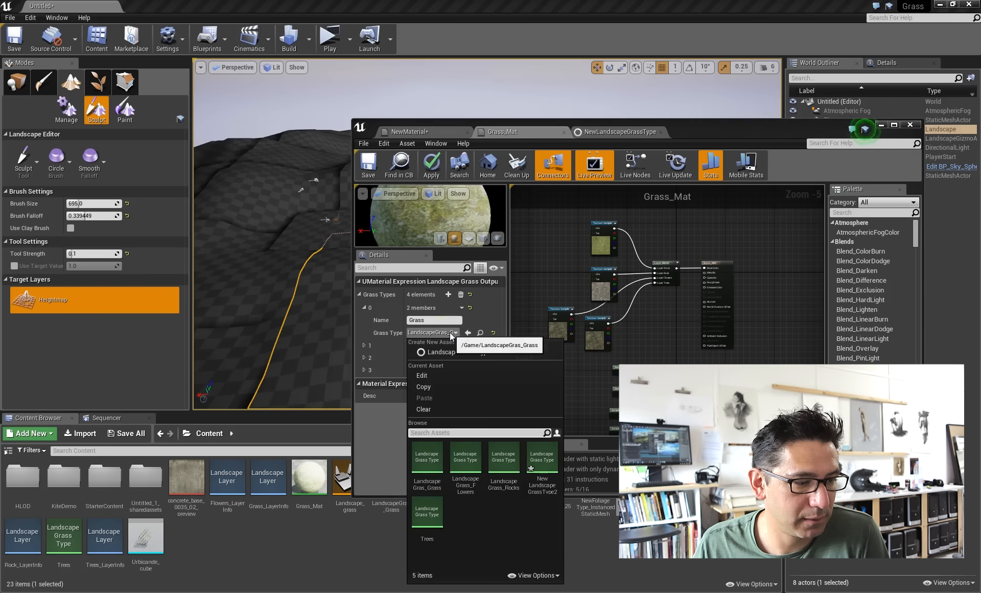
left_click(450, 333)
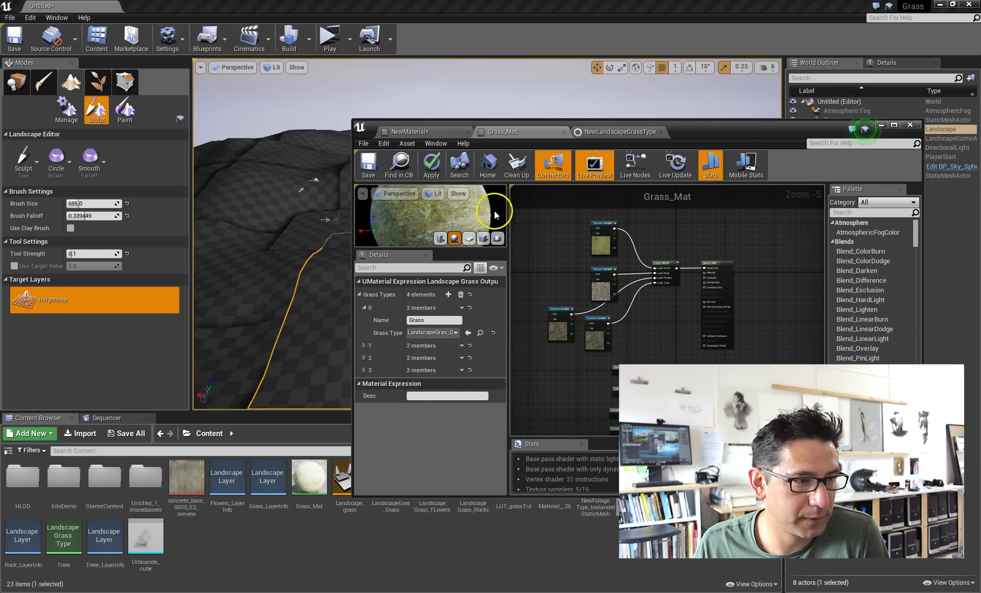
Assign the new NewLandscapeGrassType2 asset as the Grass Type of the Grass entry in NewMaterial's landscape grass output.
left_click(600, 133)
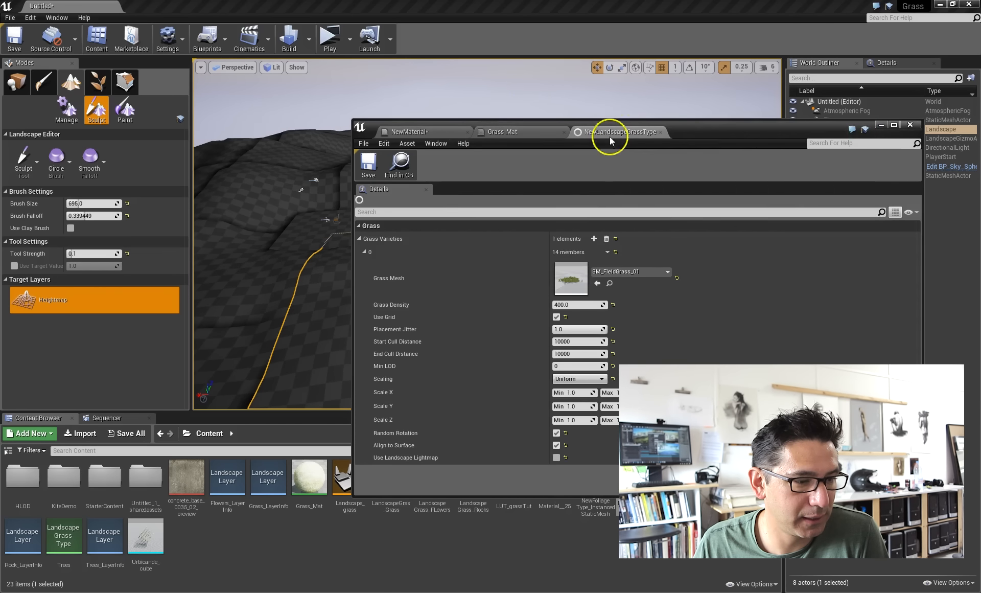
left_click(442, 133)
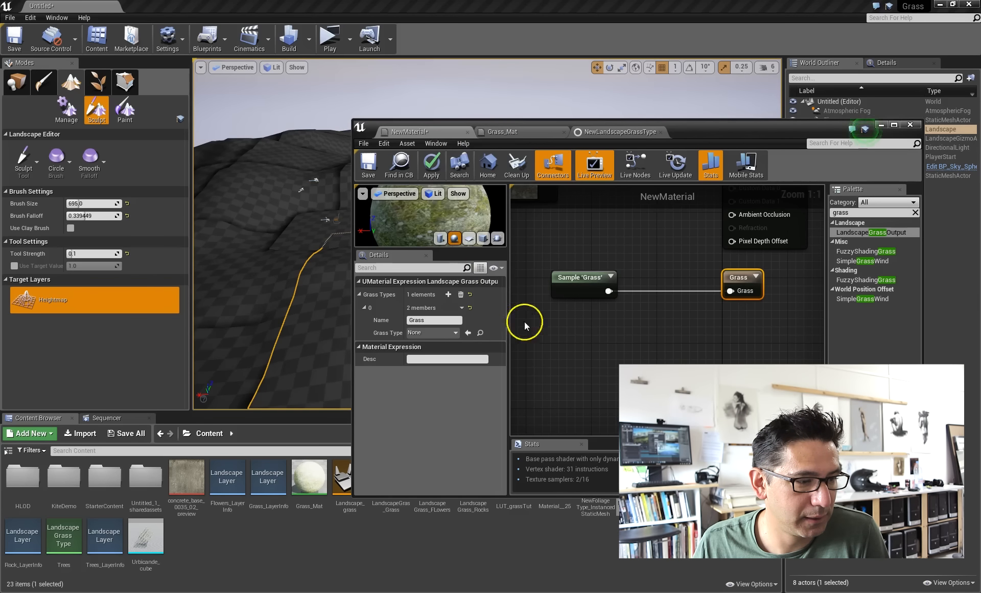
left_click(434, 332)
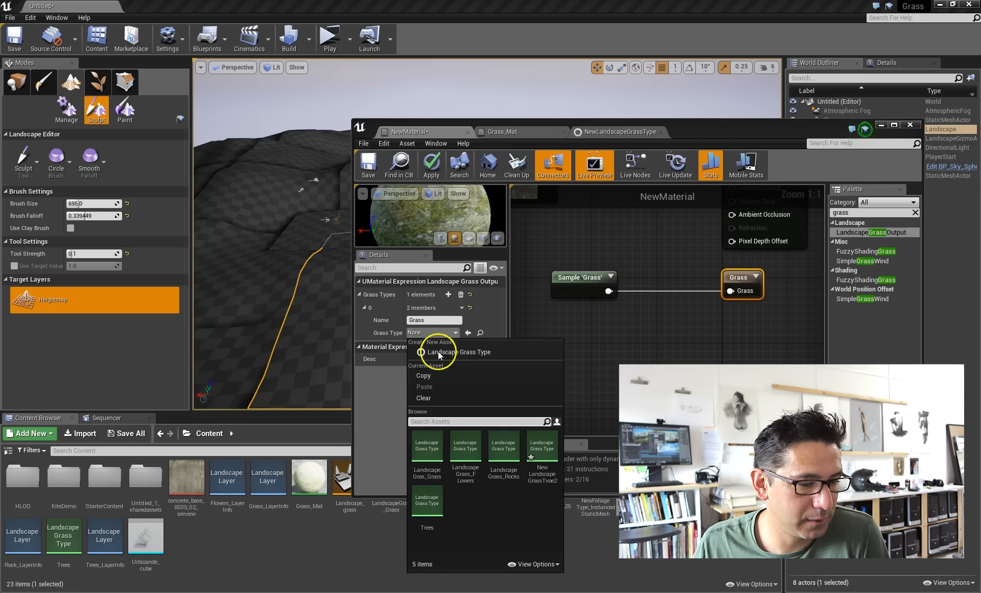
left_click(541, 444)
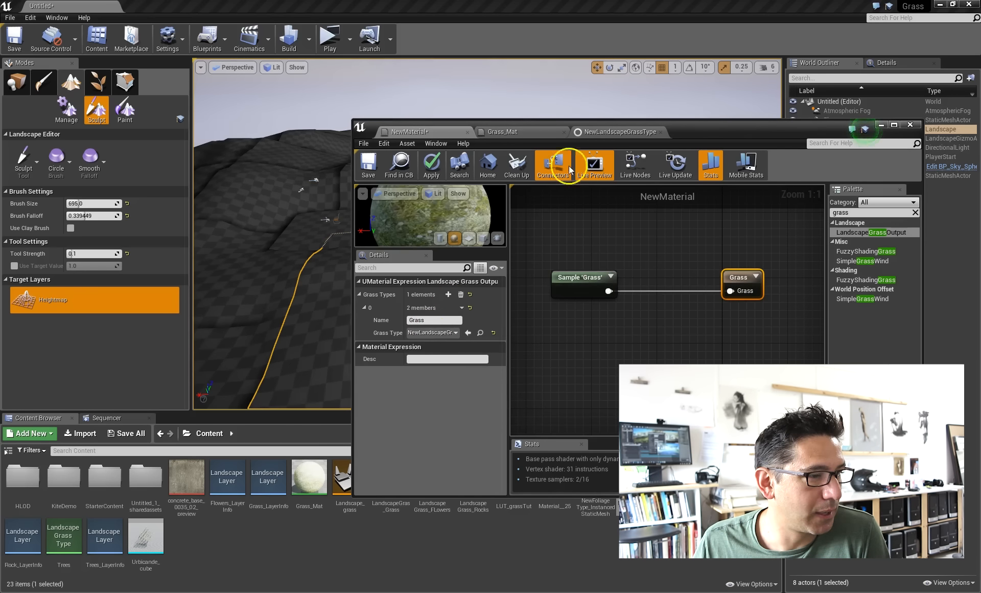
Save the material as NewMaterial in the Content folder and close the asset editors, applying the pending changes to Grass_Mat.
left_click_drag(681, 128, 716, 236)
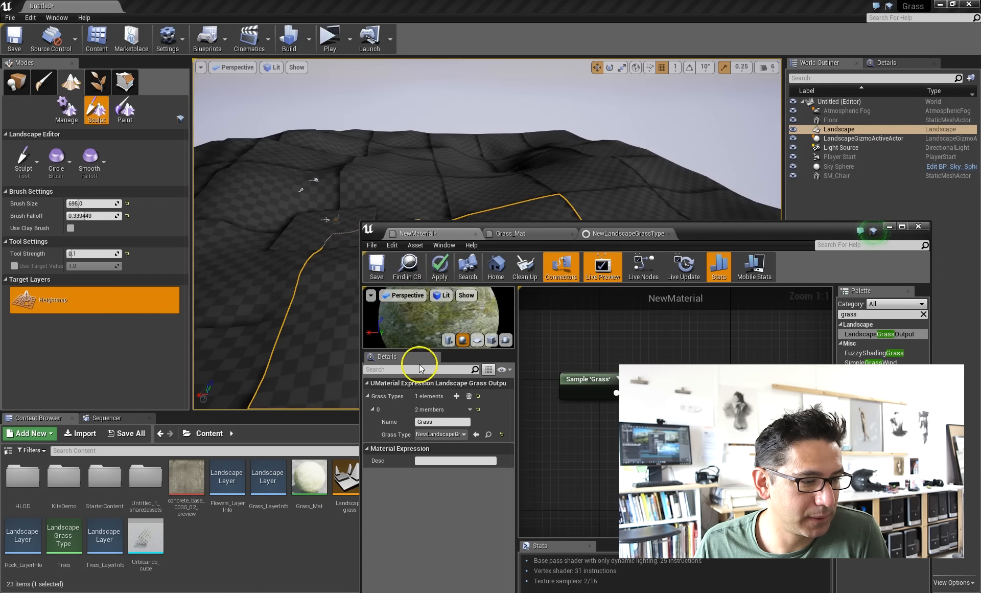
left_click(372, 245)
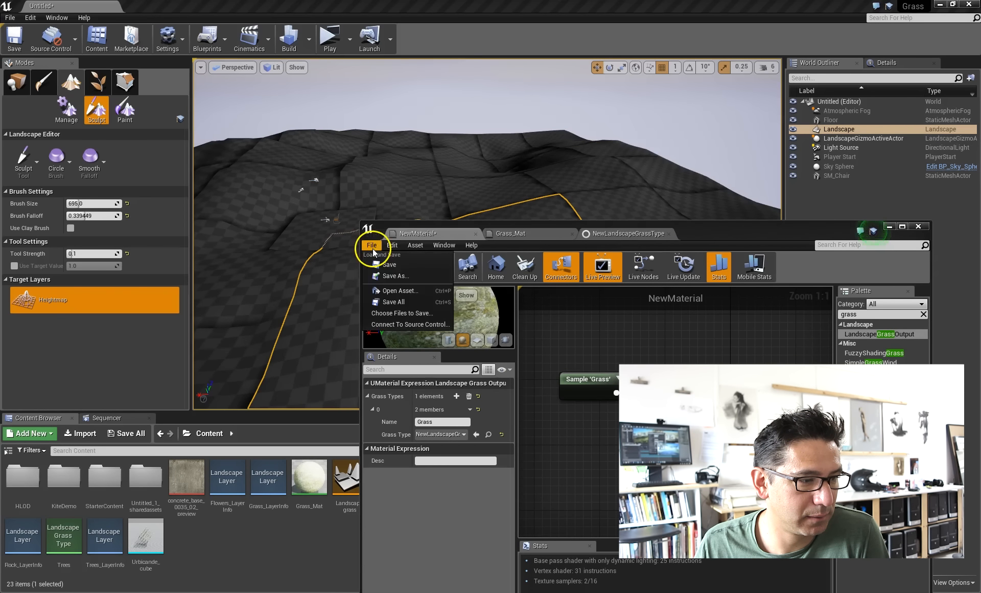
left_click(384, 276)
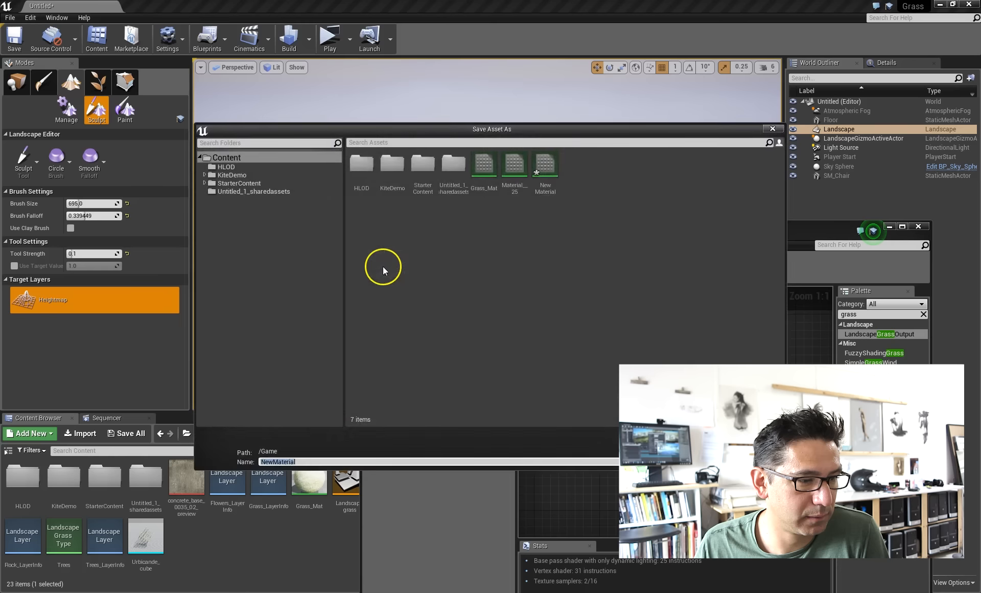
key("Return")
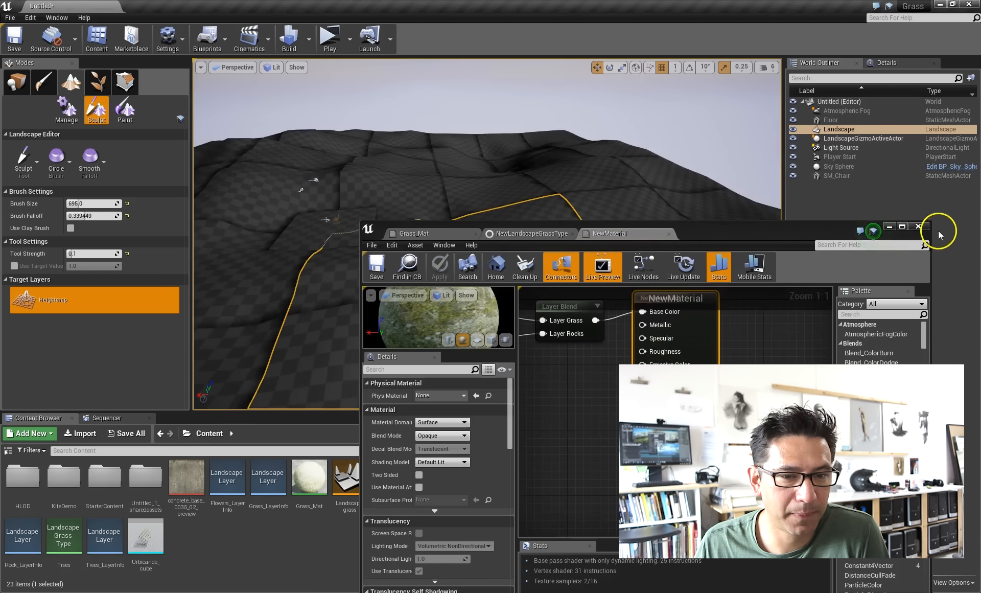
left_click(918, 226)
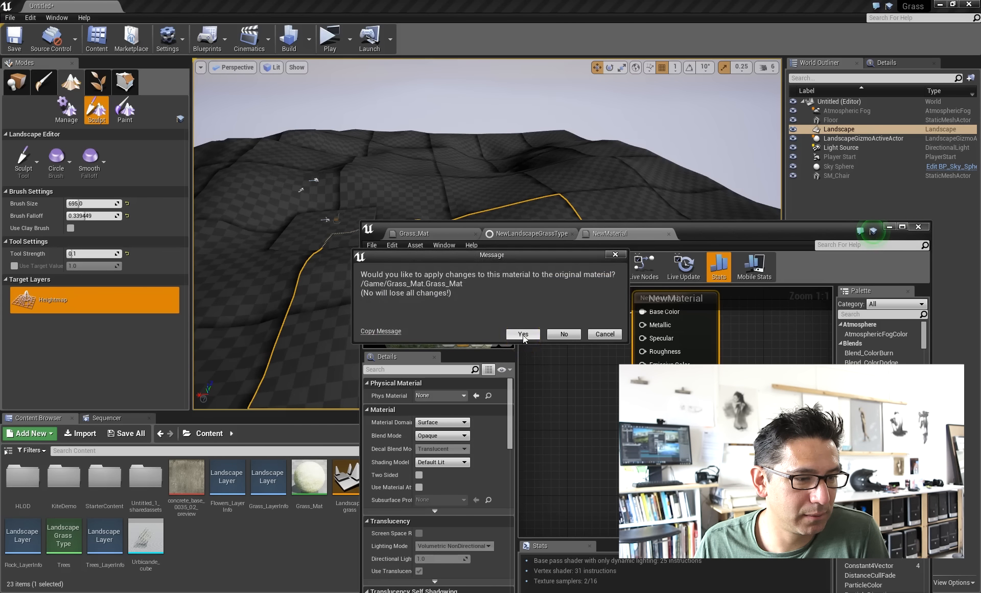
left_click(522, 334)
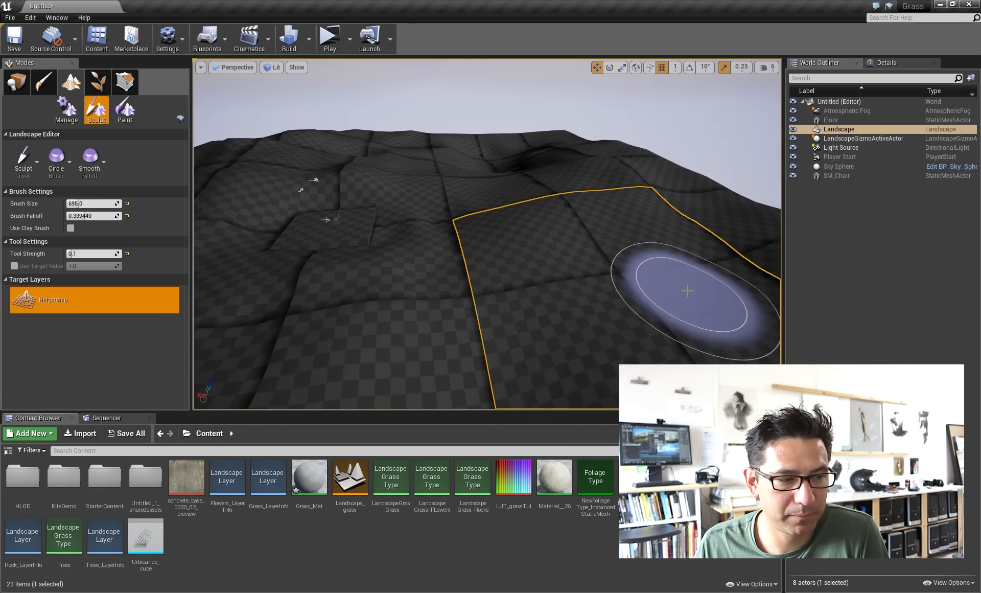
Assign NewMaterial as the Landscape Material of the Landscape actor.
left_click(128, 119)
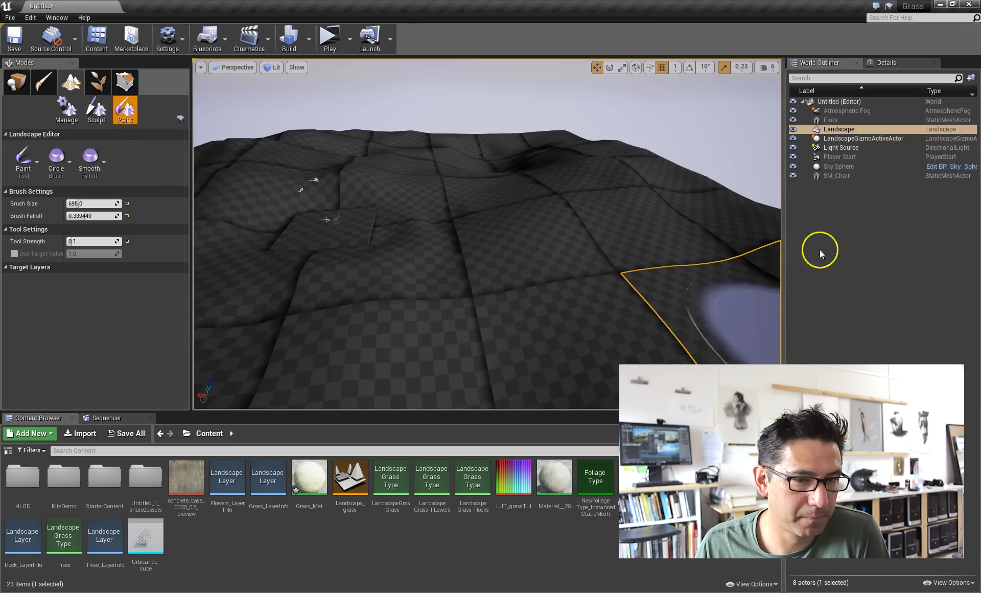
left_click(16, 82)
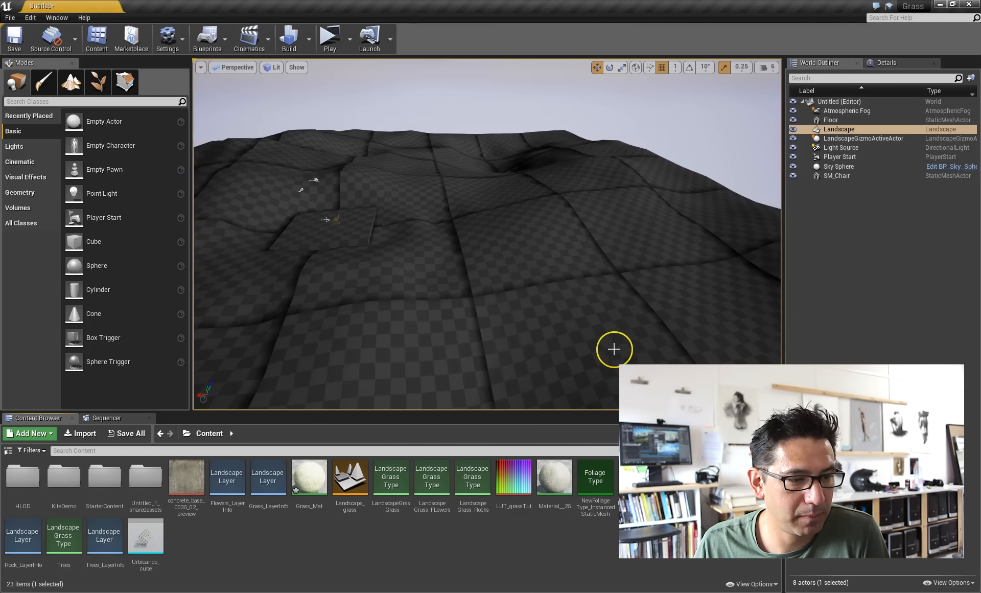
left_click(898, 66)
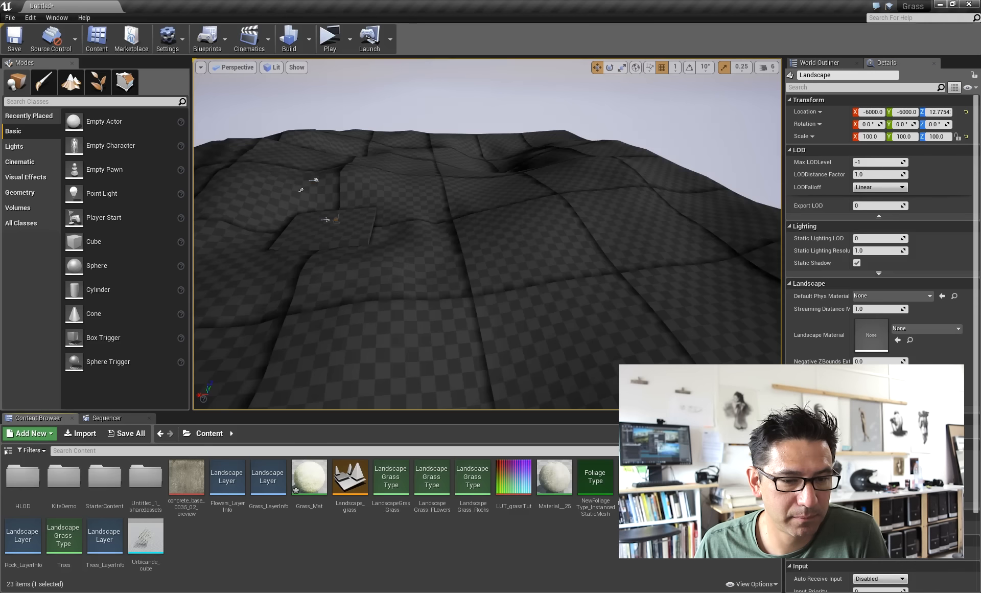
left_click(898, 340)
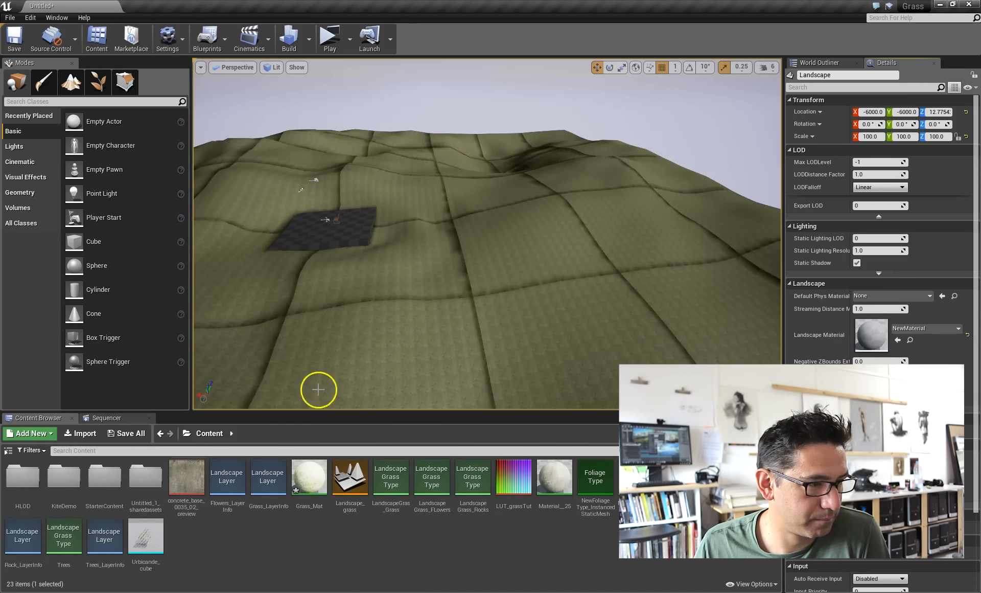
Create a weight-blended layer info named Grass_LayerInfo in Untitled_1_sharedassets for the landscape's Grass paint layer.
right_click_drag(523, 305, 486, 300)
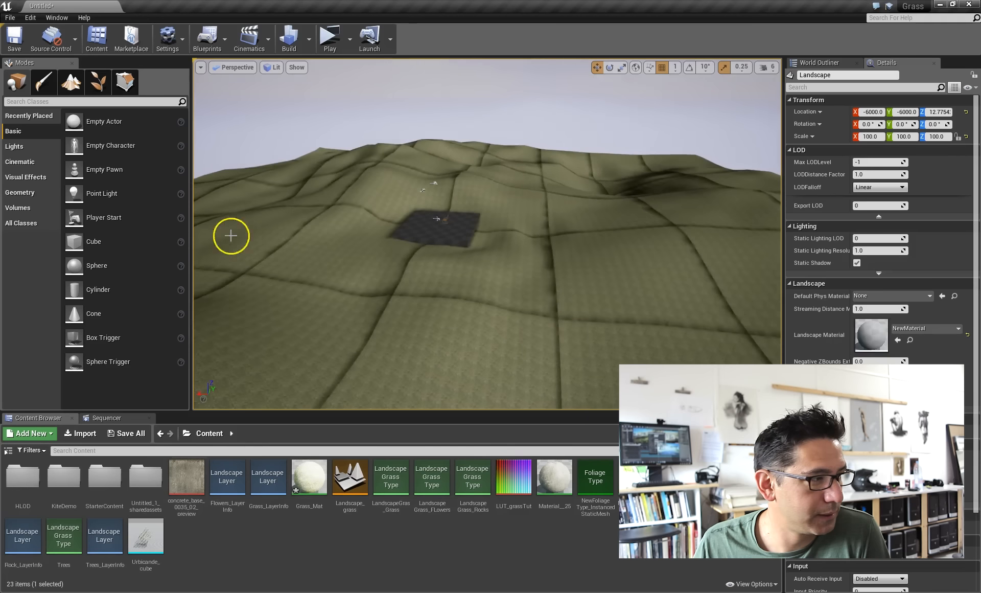
left_click(71, 82)
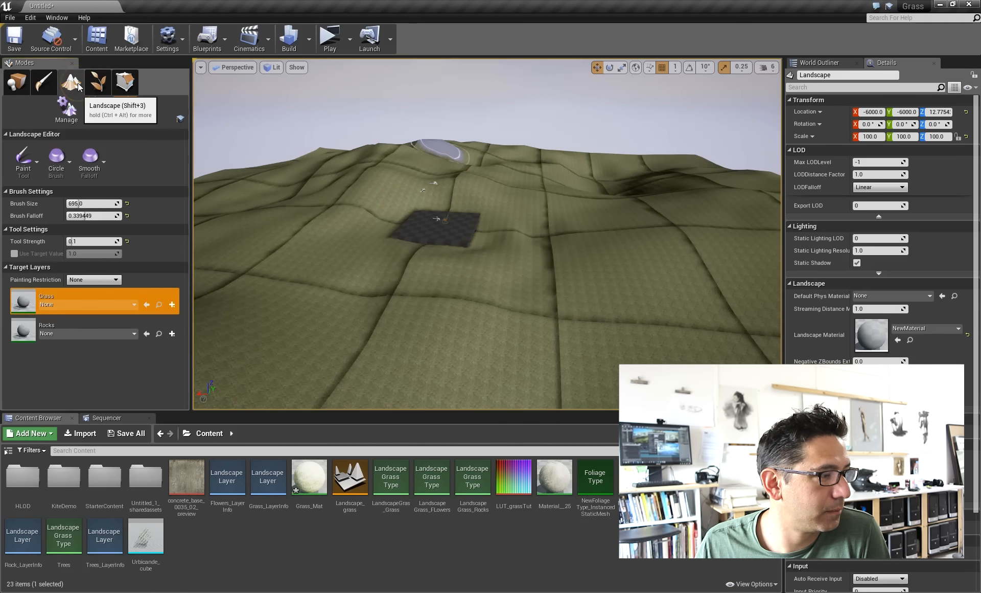
left_click(19, 309)
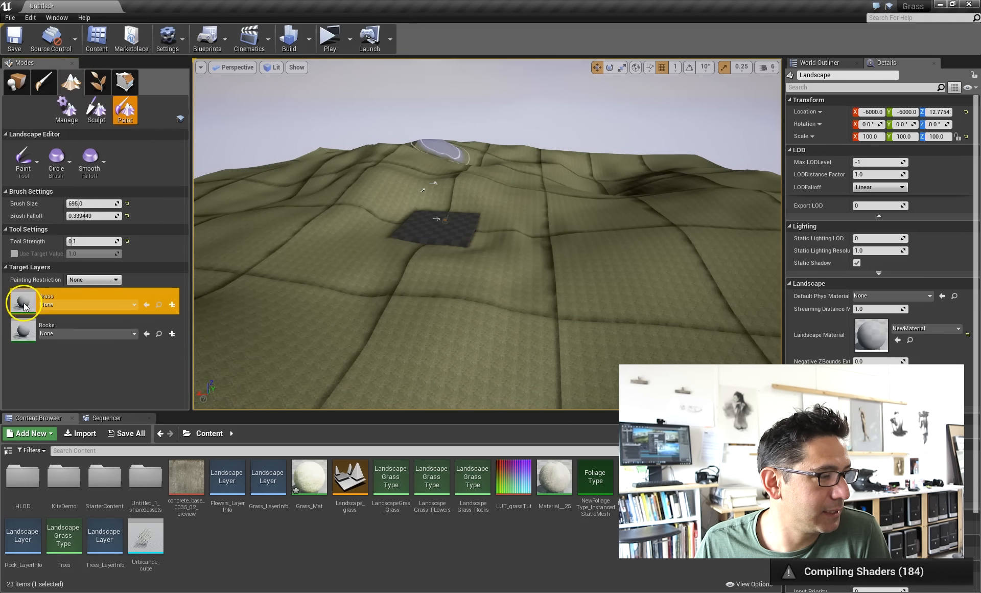
left_click(23, 327)
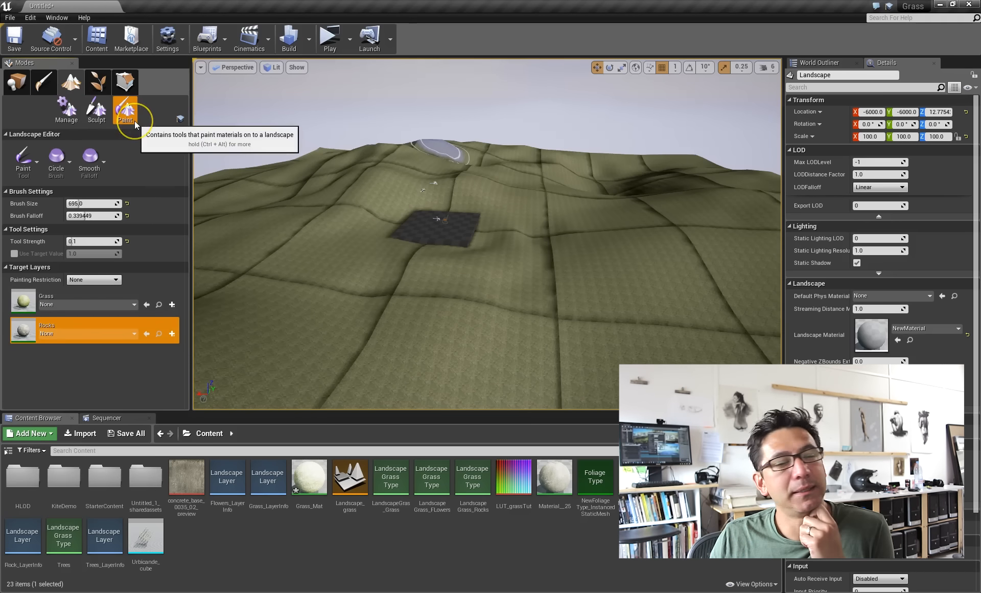
left_click(52, 300)
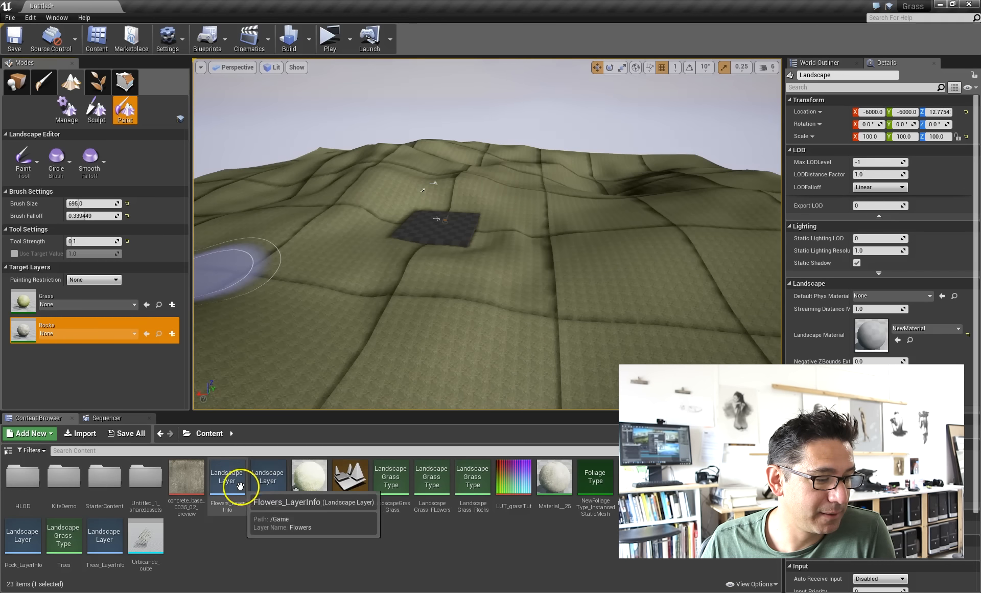
left_click(173, 305)
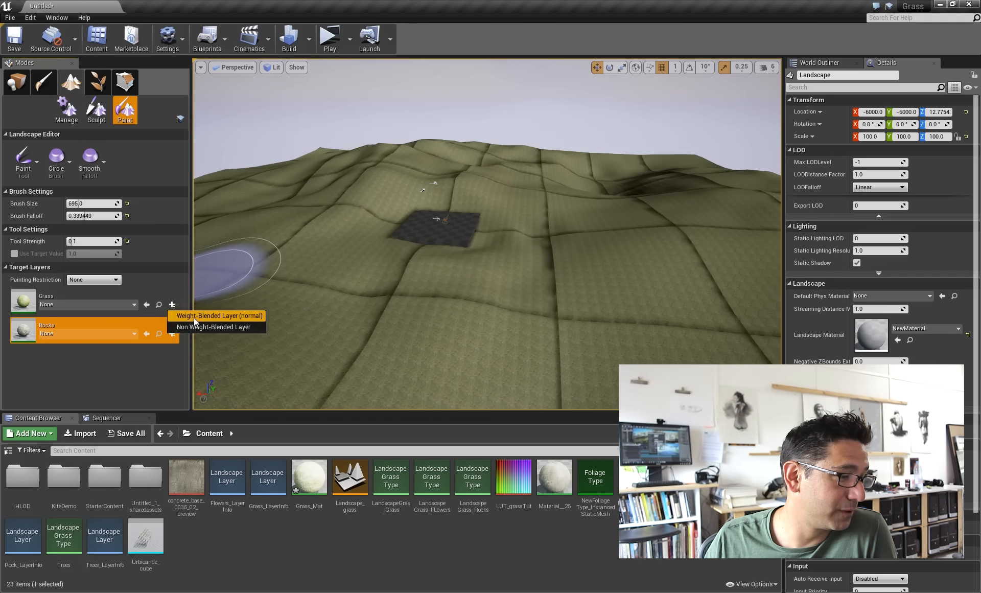
left_click(193, 317)
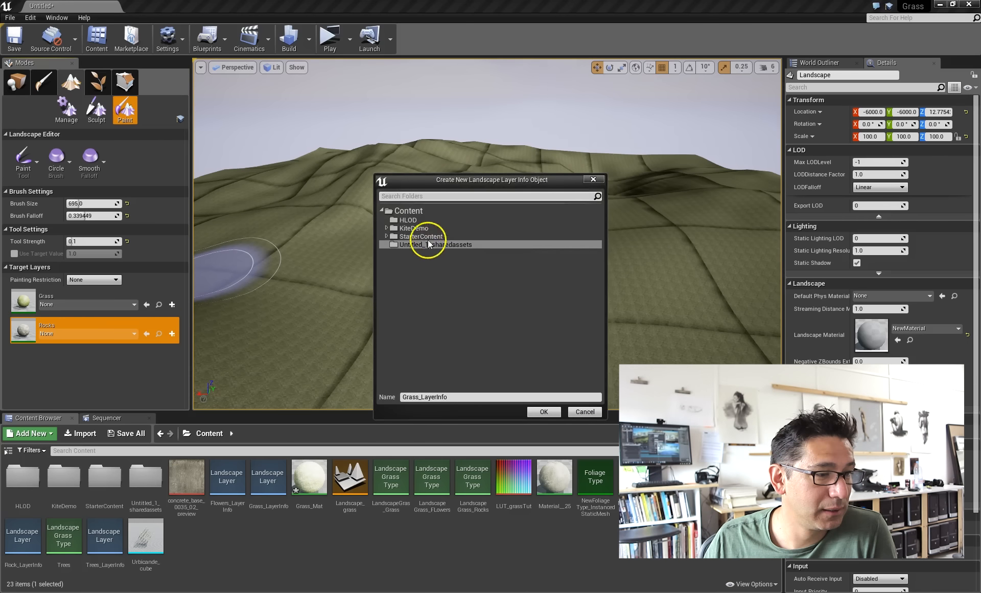
left_click(543, 412)
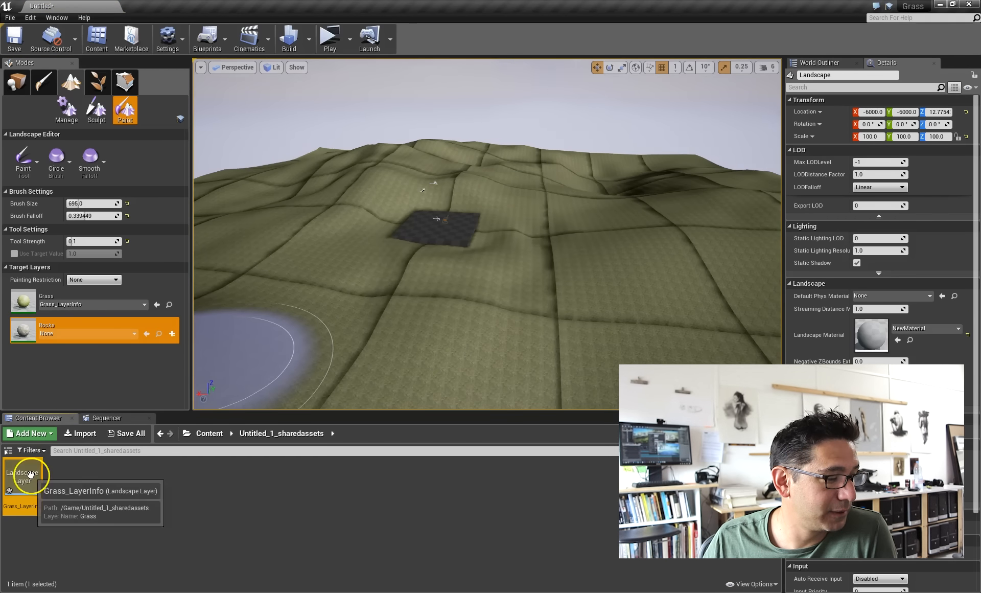
Create a weight-blended layer info named Rocks_LayerInfo in Untitled_1_sharedassets for the Rocks paint layer.
left_click(173, 333)
left_click(185, 347)
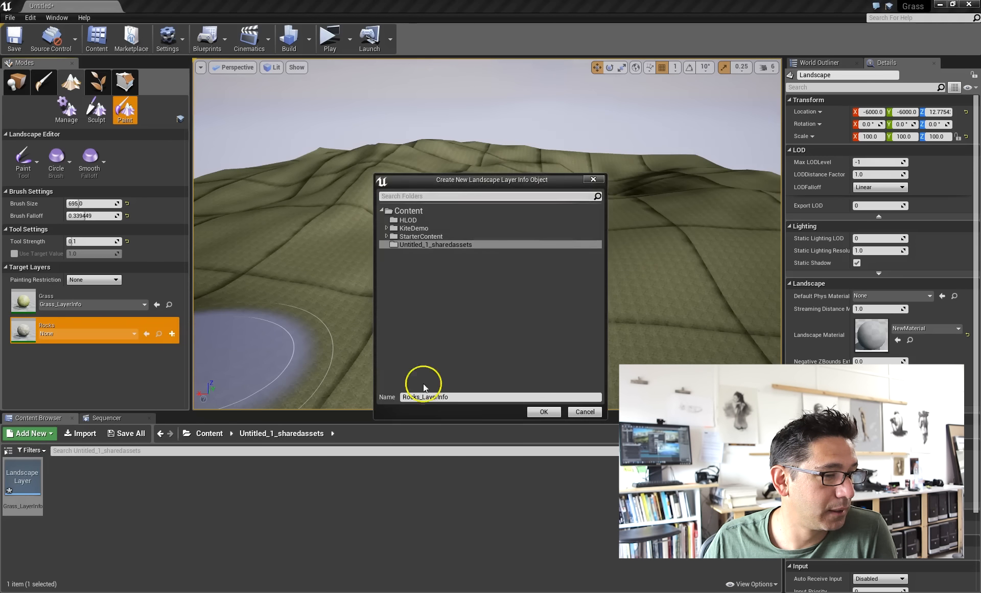
left_click(538, 412)
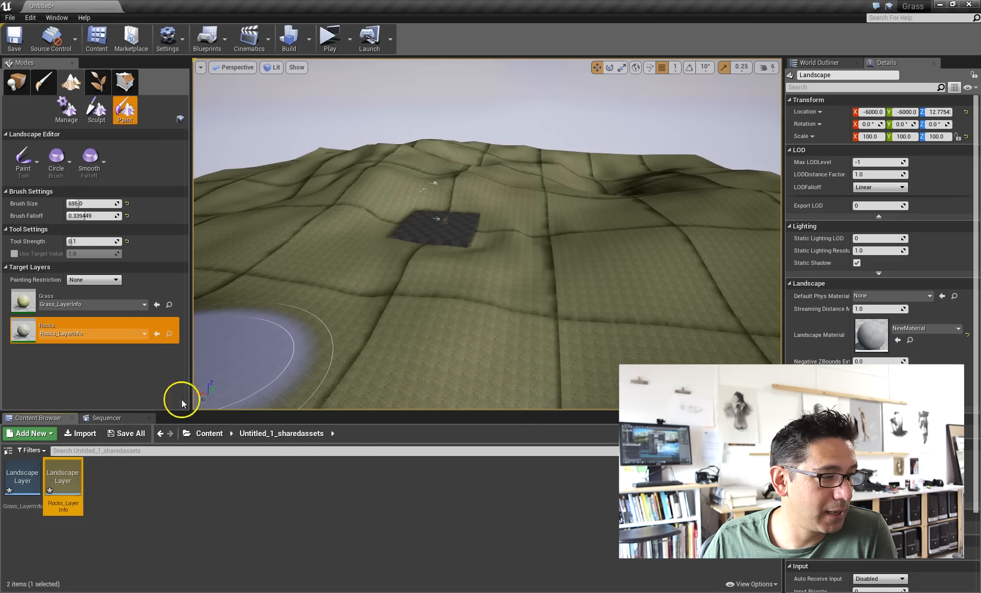
Paint the Rocks layer across the terrain in front of the floor tile with the 695 brush.
mouse_move(385, 280)
left_mouse_down()
mouse_move(360, 290)
mouse_move(618, 317)
mouse_move(683, 254)
mouse_move(287, 263)
mouse_move(373, 314)
mouse_move(449, 287)
mouse_move(486, 321)
left_mouse_up()
scroll(484, 322, "up", 2)
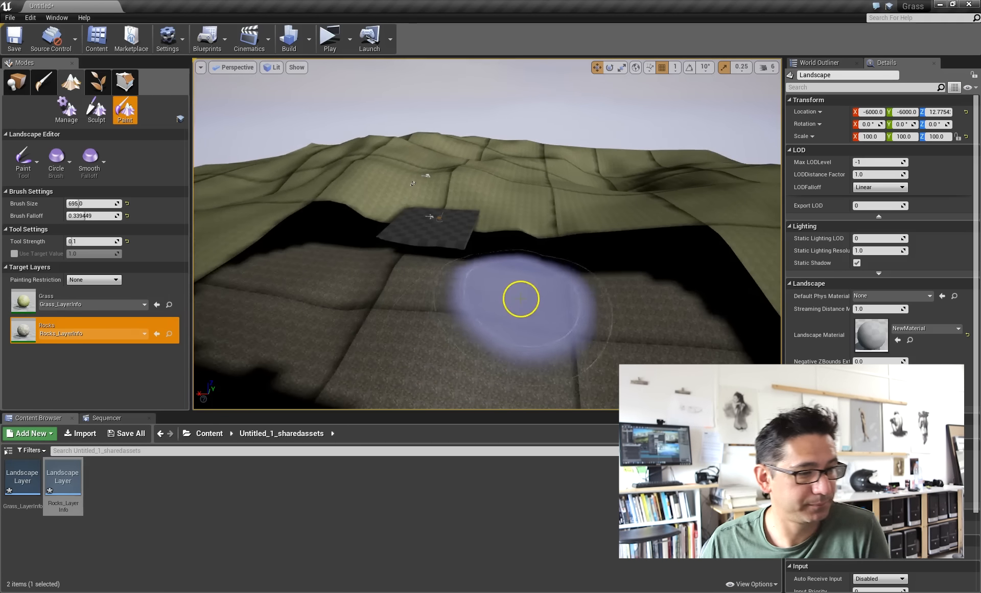
left_click_drag(521, 281, 506, 329, "alt")
scroll(522, 281, "down", 2)
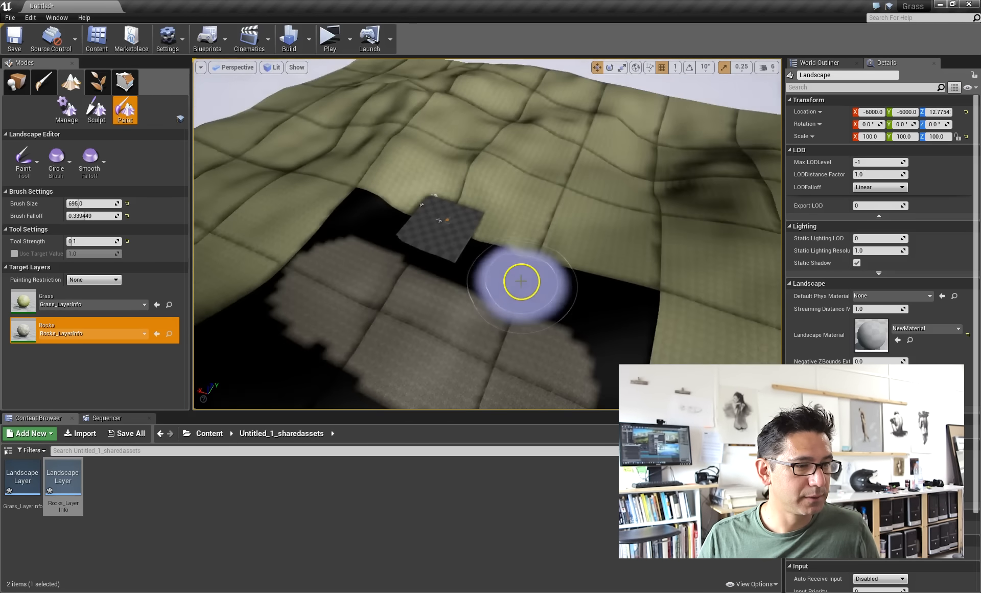
scroll(461, 274, "down", 6)
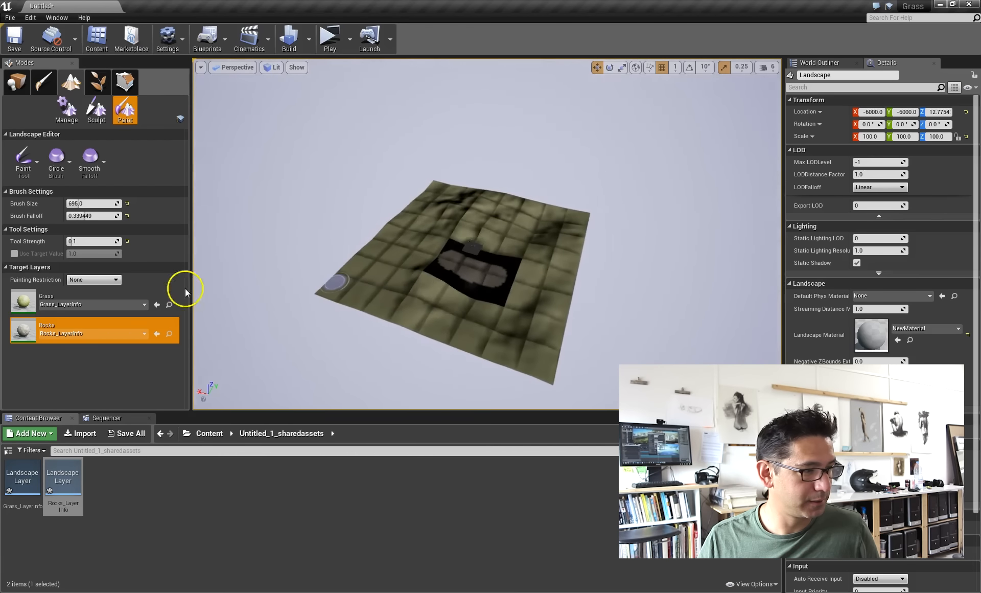
Paint the Grass layer over the whole landscape, enlarging the brush size to 2335.
left_click(26, 300)
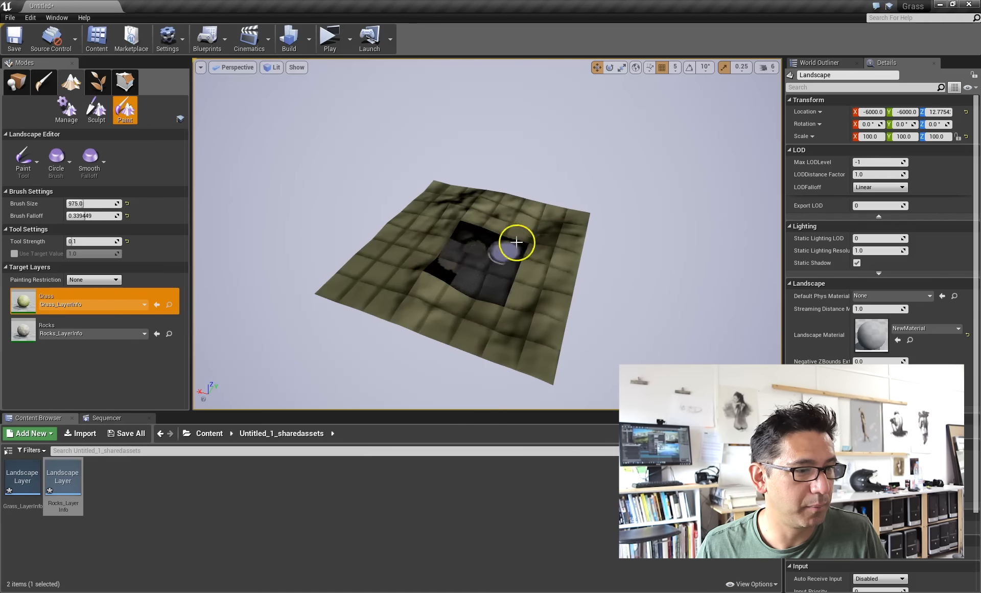
mouse_move(489, 198)
left_mouse_down()
mouse_move(503, 189)
mouse_move(471, 198)
left_mouse_up()
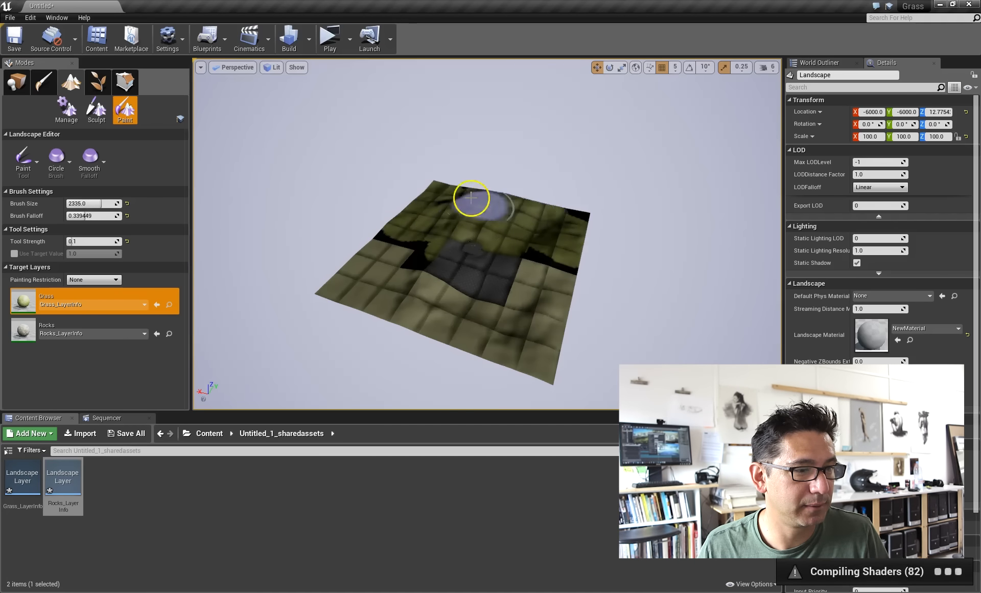
mouse_move(522, 236)
left_mouse_down()
mouse_move(390, 292)
mouse_move(523, 360)
left_mouse_up()
Examine the painted grass from close to the ground and reduce the landscape brush size to 1546.
mouse_move(476, 285)
right_mouse_down()
mouse_move(493, 302)
mouse_move(475, 259)
mouse_move(471, 269)
mouse_move(486, 265)
right_mouse_up()
key("w")
mouse_move(551, 254)
right_mouse_down()
mouse_move(530, 223)
mouse_move(620, 179)
mouse_move(670, 184)
mouse_move(619, 280)
mouse_move(556, 256)
mouse_move(469, 263)
mouse_move(575, 249)
right_mouse_up()
key("w")
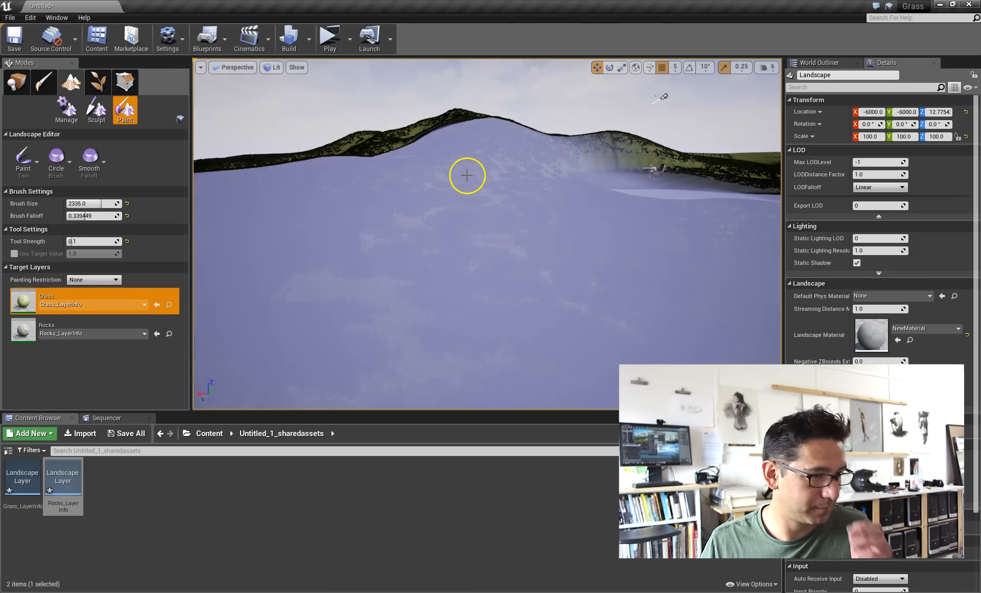
key("bracketleft")
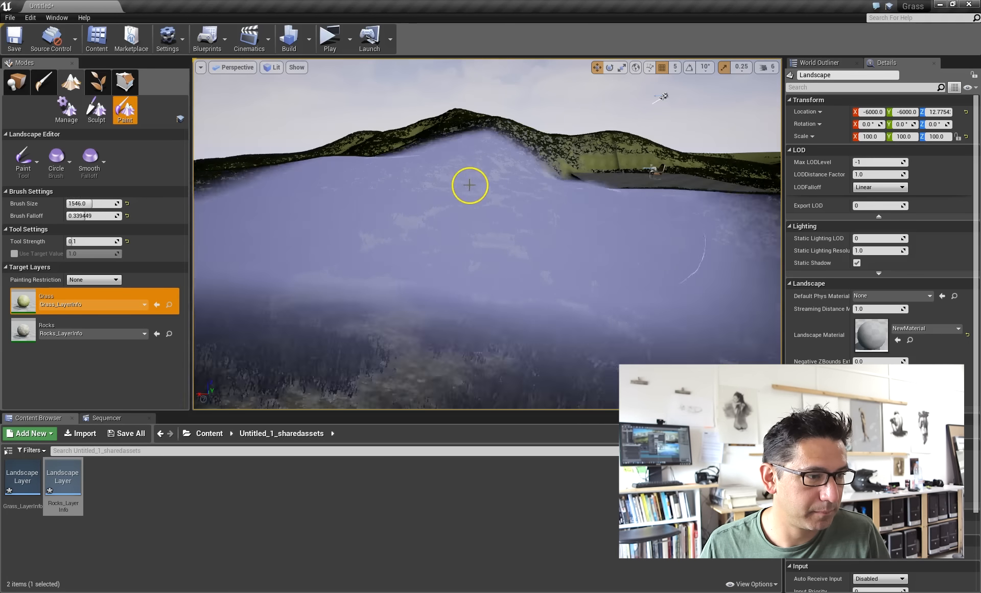
Reduce the landscape brush size to 380 and set the tool strength to 1.0.
key("bracketleft")
mouse_move(550, 269)
left_mouse_down()
mouse_move(350, 284)
mouse_move(385, 304)
mouse_move(605, 221)
left_mouse_up()
key("bracketleft")
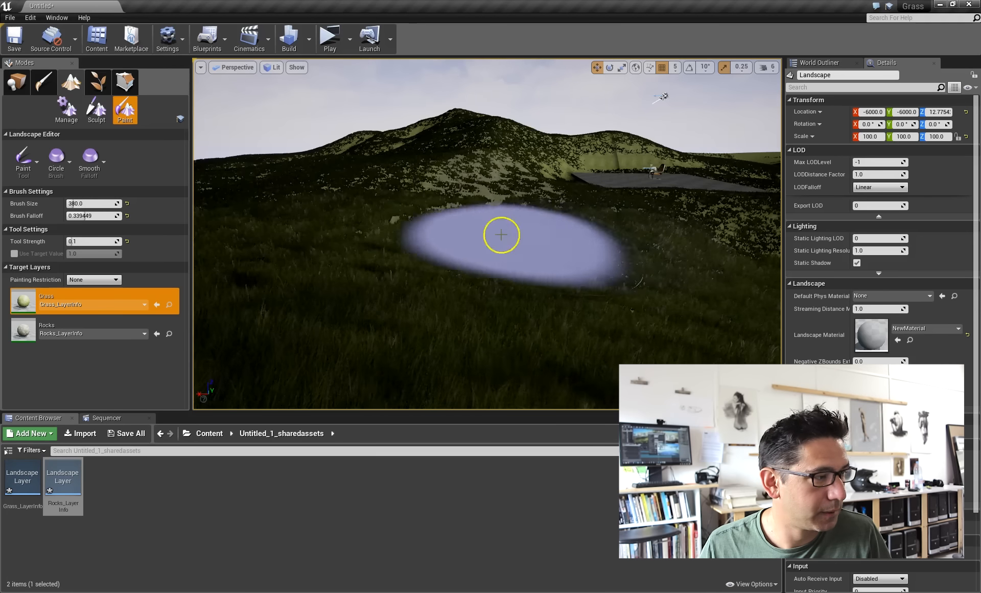
left_click(89, 241)
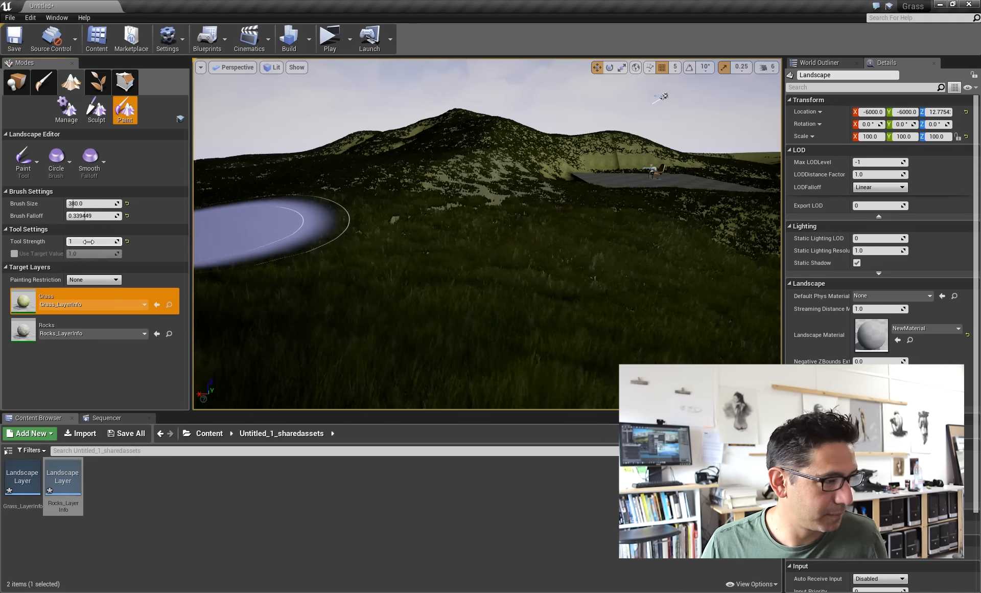
key("Return")
Paint the Grass layer over the whole landscape at full strength, enlarging the brush size to 2140.
mouse_move(359, 227)
right_mouse_down()
mouse_move(406, 267)
mouse_move(422, 223)
mouse_move(469, 249)
right_mouse_up()
key("s")
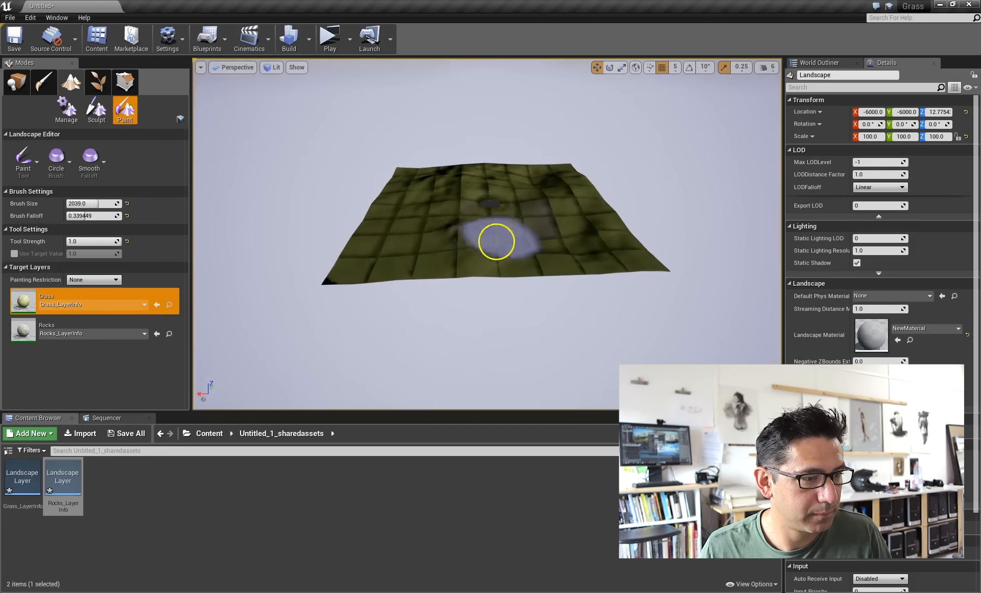
key("bracketright")
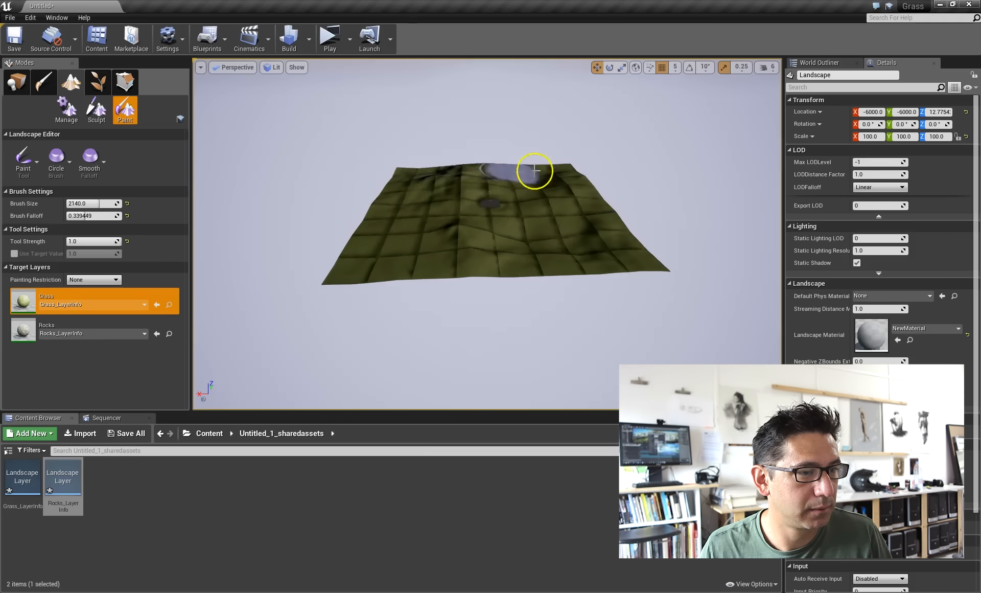
Examine the grass coverage from close to the terrain and reduce the brush size to 686.
scroll(482, 209, "up", 10)
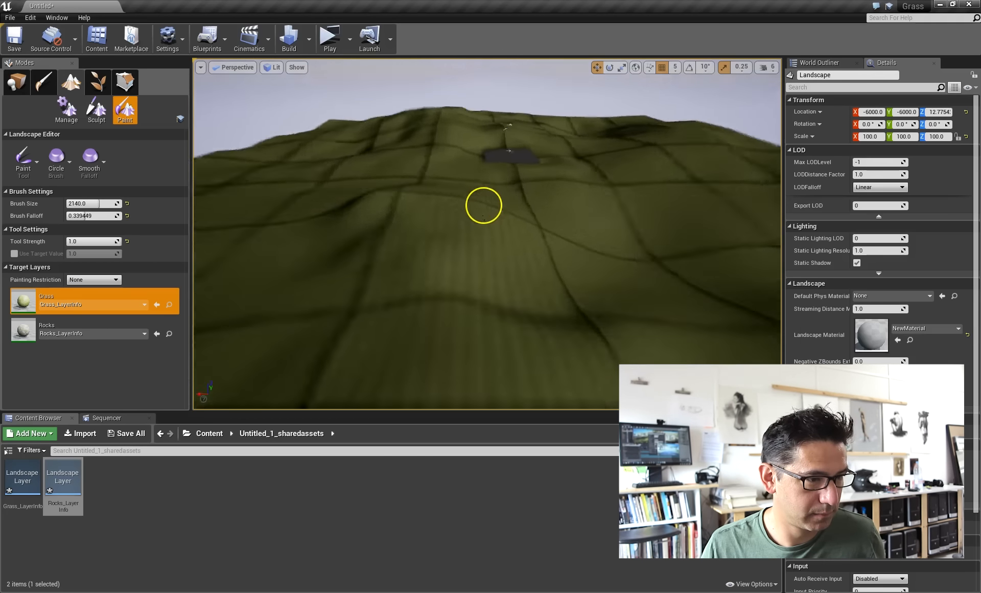
scroll(484, 205, "up", 5)
right_click_drag(485, 197, 519, 196)
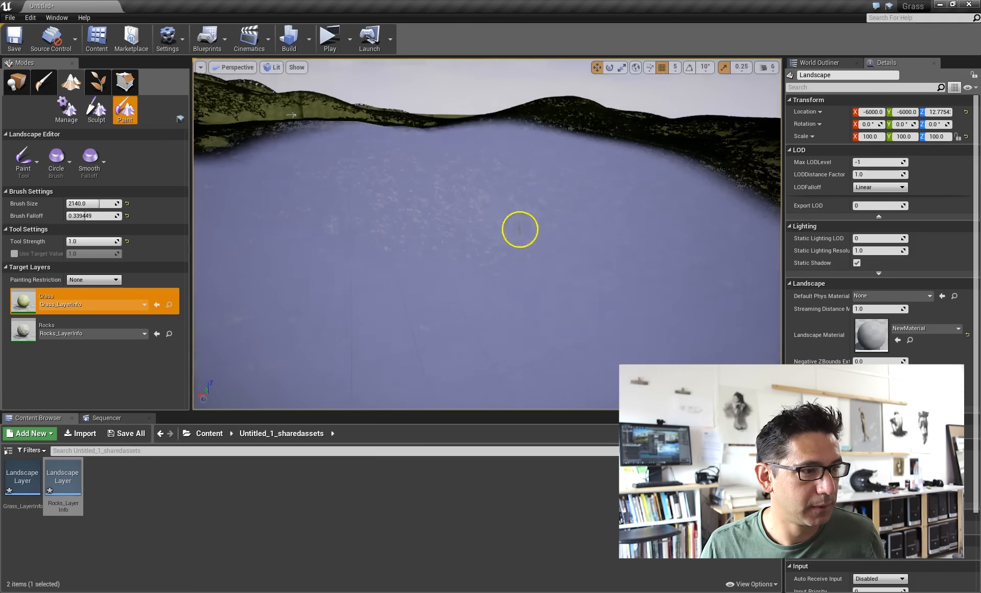
scroll(520, 229, "down", 10)
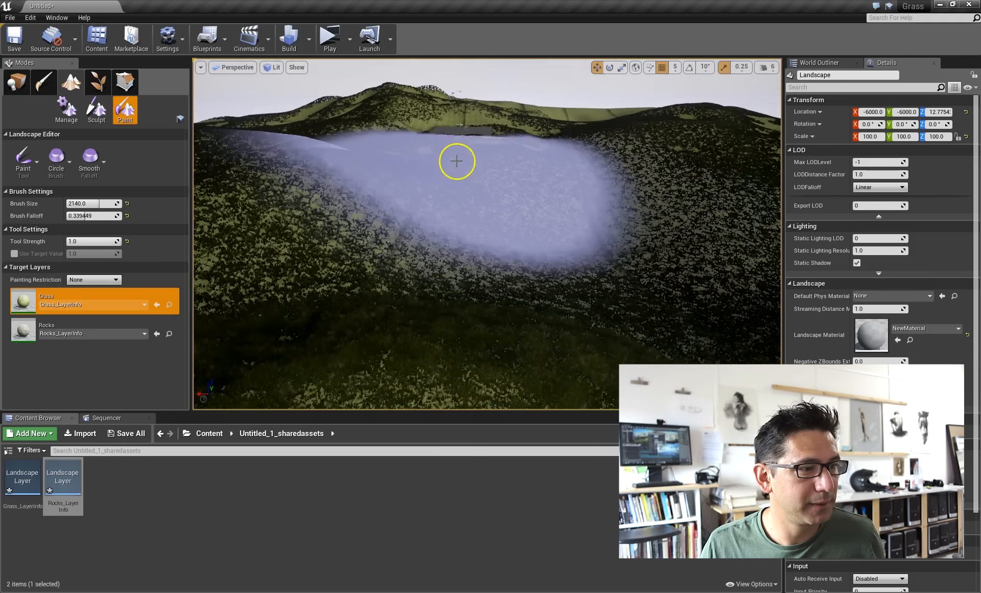
key("bracketleft")
key("bracketleft")
key("bracketleft")
key("bracketleft")
key("bracketleft")
key("bracketleft")
key("bracketleft")
key("bracketleft")
key("bracketleft")
key("bracketleft")
key("bracketleft")
key("bracketleft")
key("bracketleft")
key("bracketleft")
key("bracketleft")
key("bracketleft")
key("bracketleft")
key("bracketleft")
key("bracketleft")
key("bracketleft")
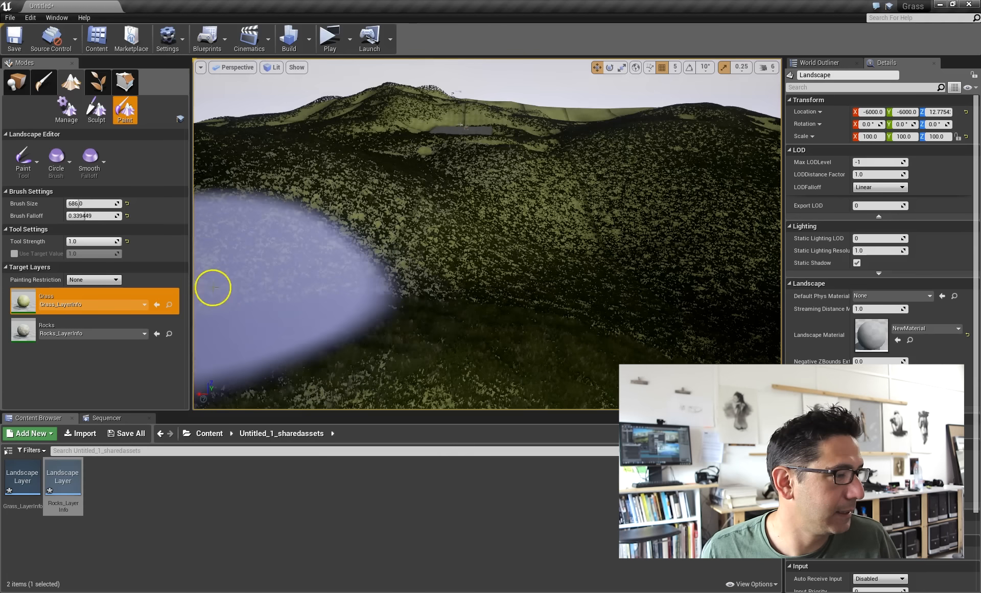
Set the grass density of the SM_FieldGrass_01 variety in NewLandscapeGrassType2 in the Content folder to 1000.
left_click(211, 434)
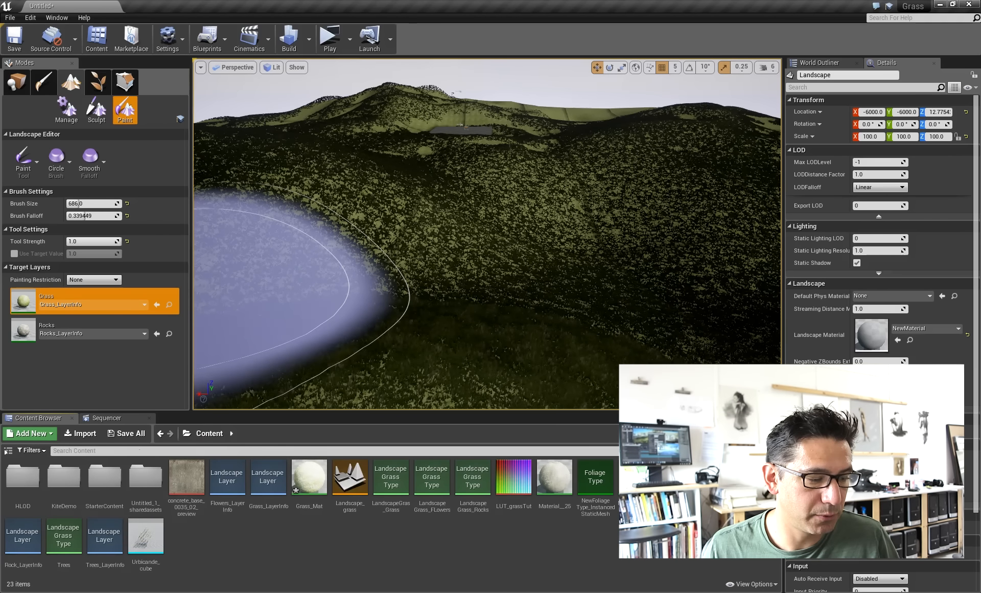
double_click(616, 502)
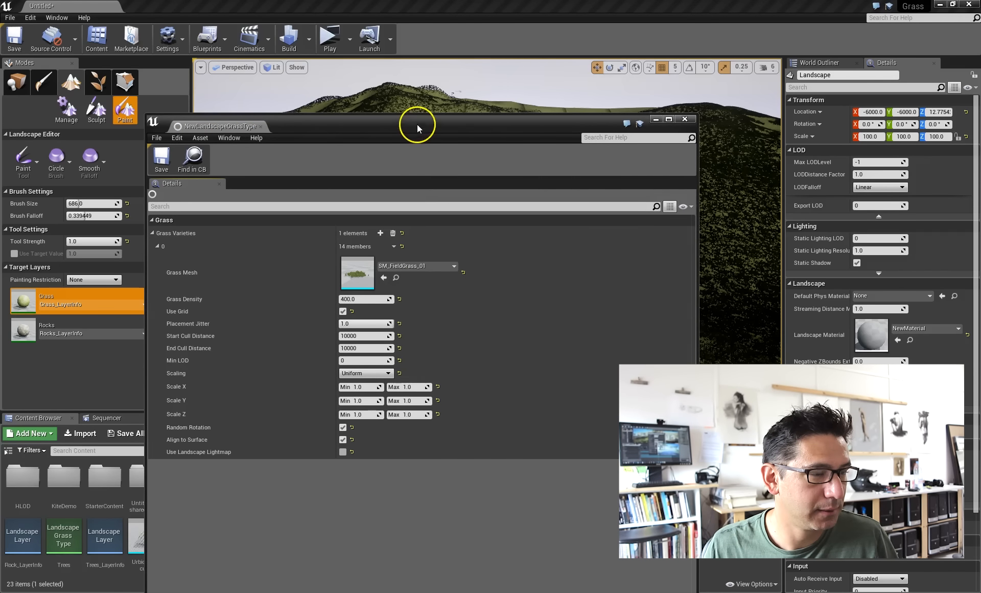
left_click_drag(417, 125, 752, 127)
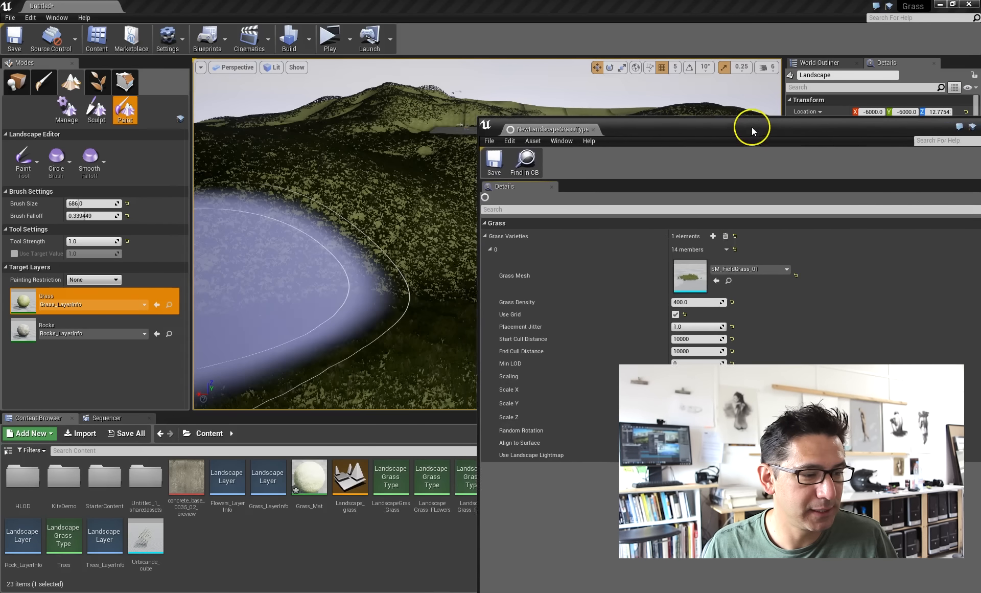
left_click(693, 301)
type("1000")
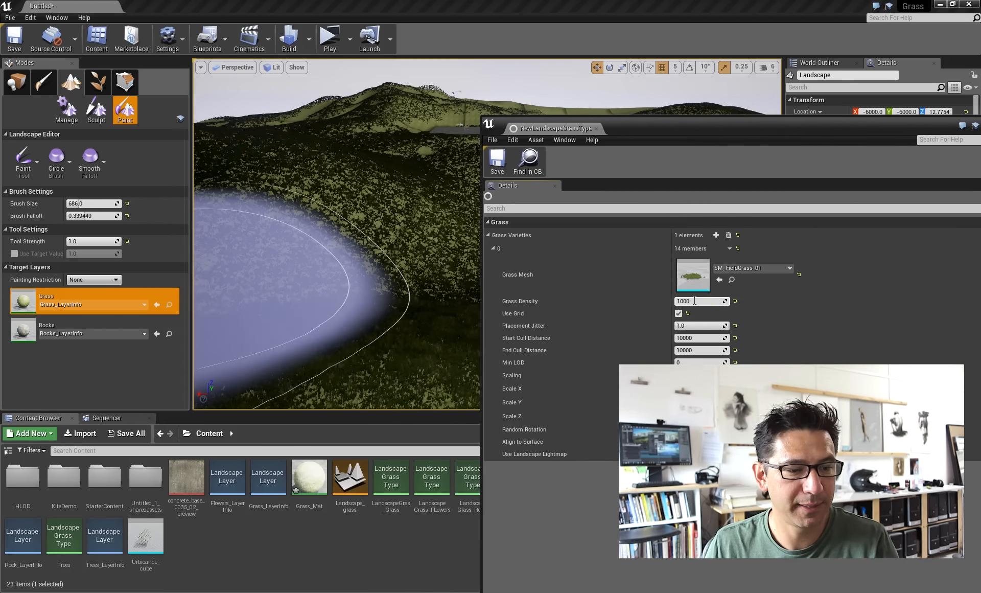
key("Return")
left_click_drag(680, 132, 831, 112)
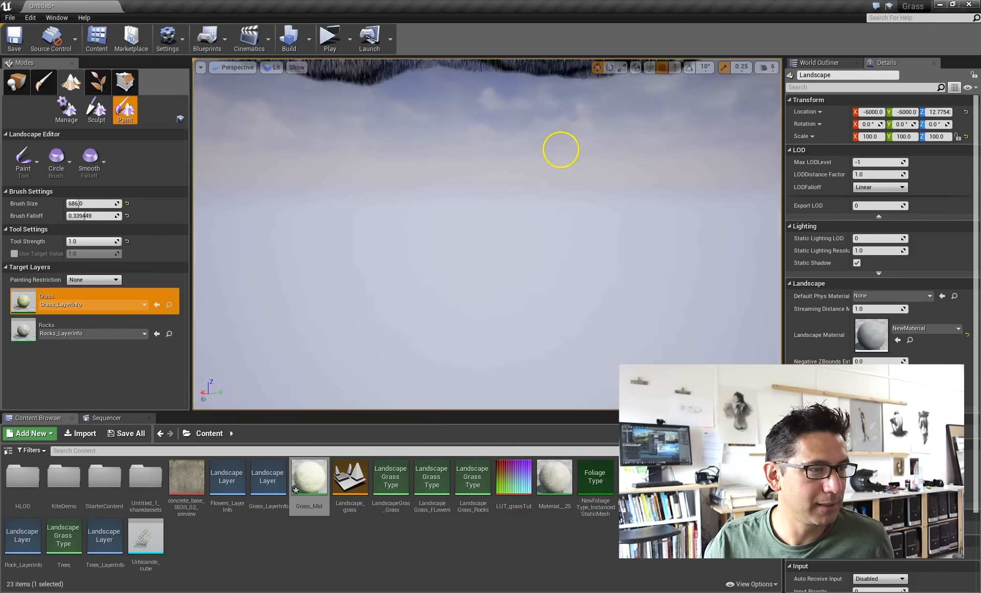
Paint a winding path through the grass with the Rocks layer, reducing the brush size to 164.
left_click_drag(561, 150, 507, 207, "alt")
right_click_drag(526, 180, 661, 177)
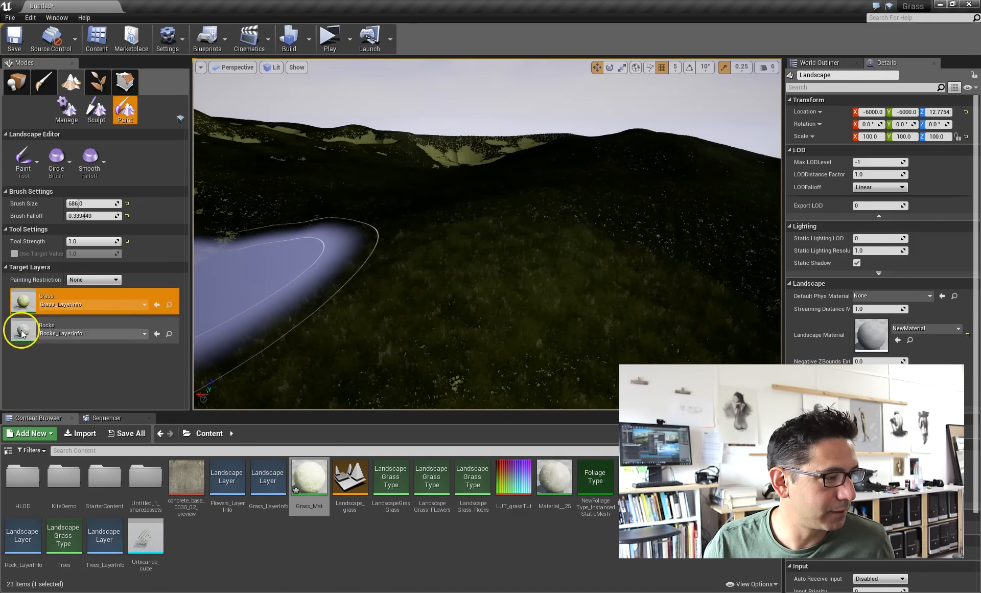
left_click(25, 327)
mouse_move(580, 261)
left_mouse_down()
mouse_move(523, 287)
mouse_move(537, 281)
mouse_move(267, 296)
mouse_move(447, 306)
left_mouse_up()
key("bracketleft")
key("bracketleft")
key("bracketleft")
key("bracketleft")
key("bracketleft")
key("bracketleft")
key("bracketleft")
key("bracketleft")
key("bracketleft")
key("bracketleft")
key("bracketleft")
key("bracketleft")
key("bracketleft")
key("bracketleft")
key("bracketleft")
key("bracketleft")
key("bracketleft")
key("bracketleft")
key("bracketleft")
key("bracketleft")
key("bracketleft")
key("bracketleft")
key("bracketleft")
mouse_move(447, 307)
right_mouse_down()
mouse_move(294, 328)
mouse_move(301, 288)
right_mouse_up()
mouse_move(728, 294)
left_mouse_down()
mouse_move(583, 253)
mouse_move(284, 265)
mouse_move(267, 208)
mouse_move(390, 176)
left_mouse_up()
right_click_drag(478, 185, 466, 197)
left_click_drag(491, 179, 475, 181)
right_click_drag(368, 229, 367, 233)
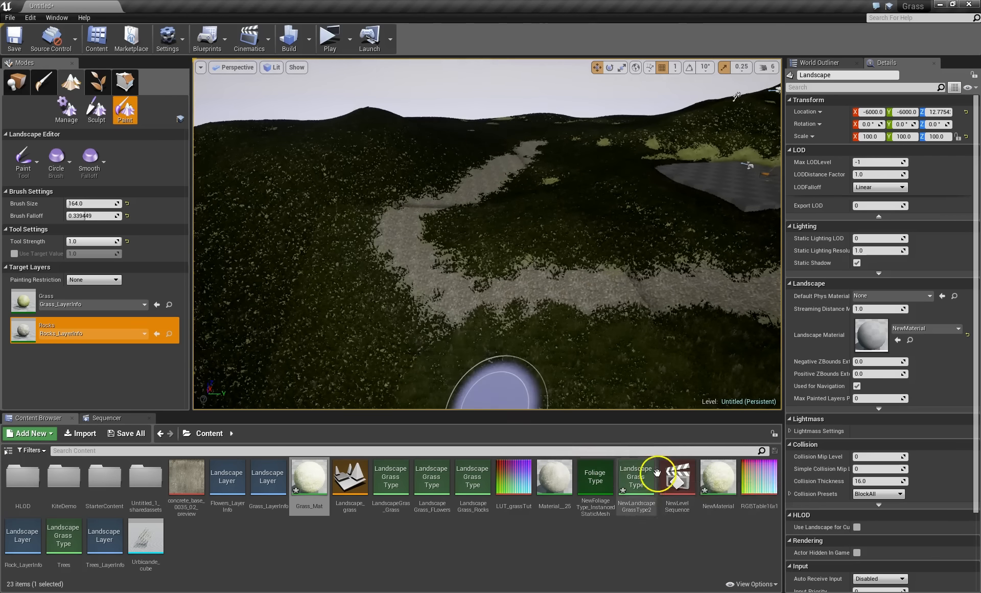
Add a second grass type element named Flowers to the Grass output node of NewMaterial.
double_click(715, 472)
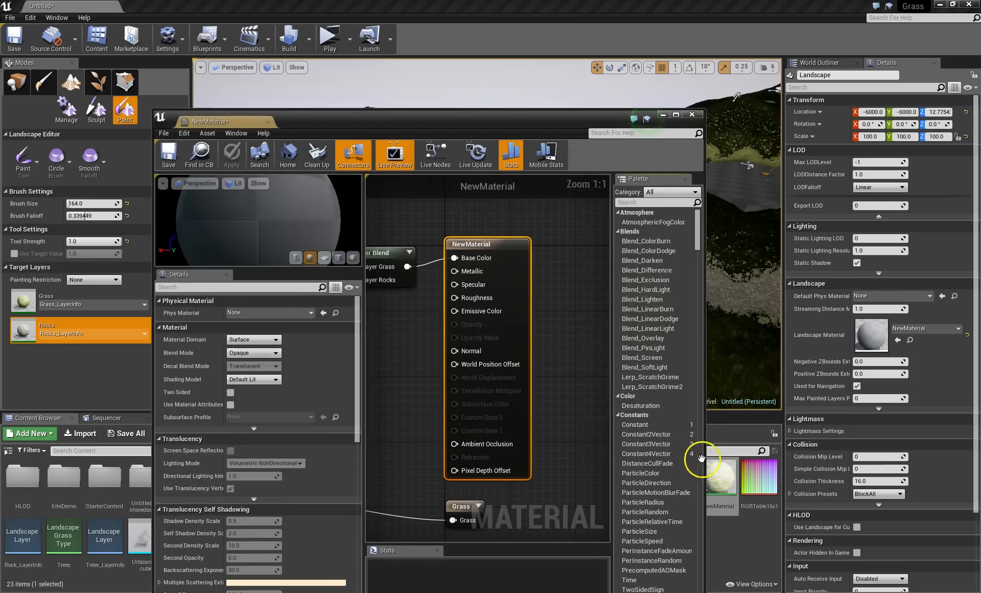
left_click_drag(705, 143, 883, 141)
scroll(718, 225, "down", 2)
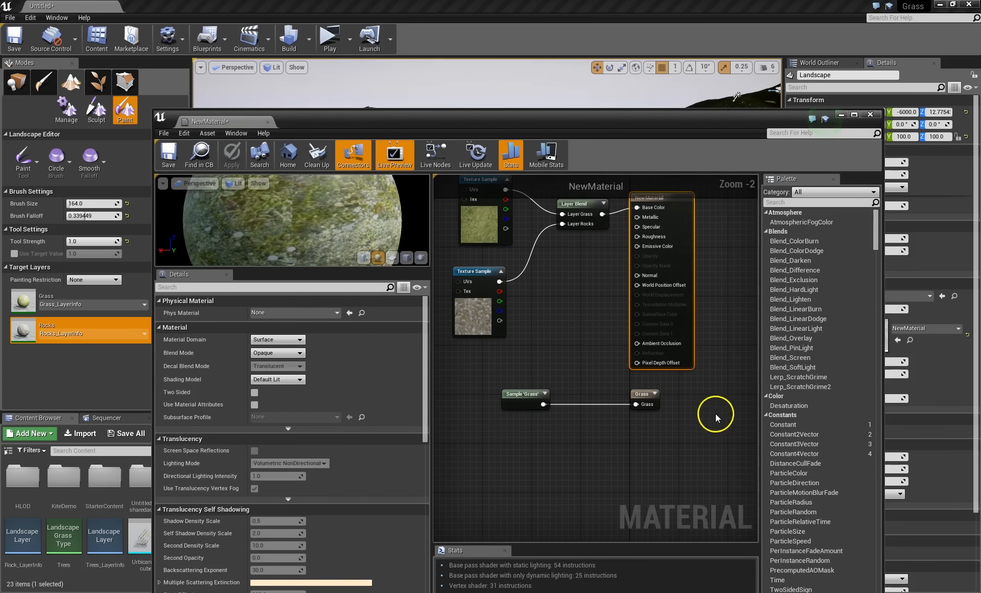
right_click_drag(720, 414, 700, 448)
left_click(645, 431)
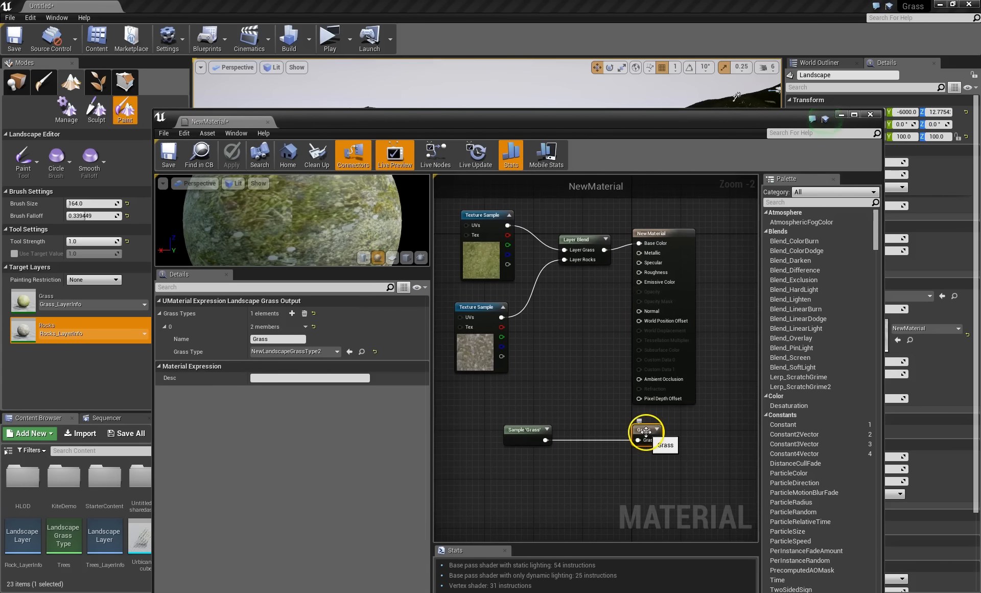
left_click(292, 314)
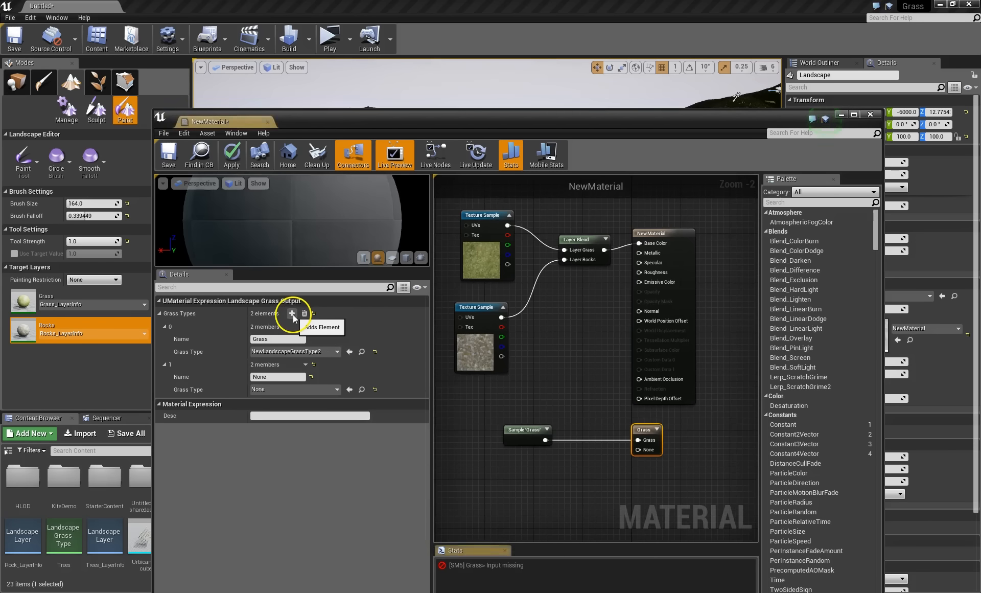
left_click(282, 377)
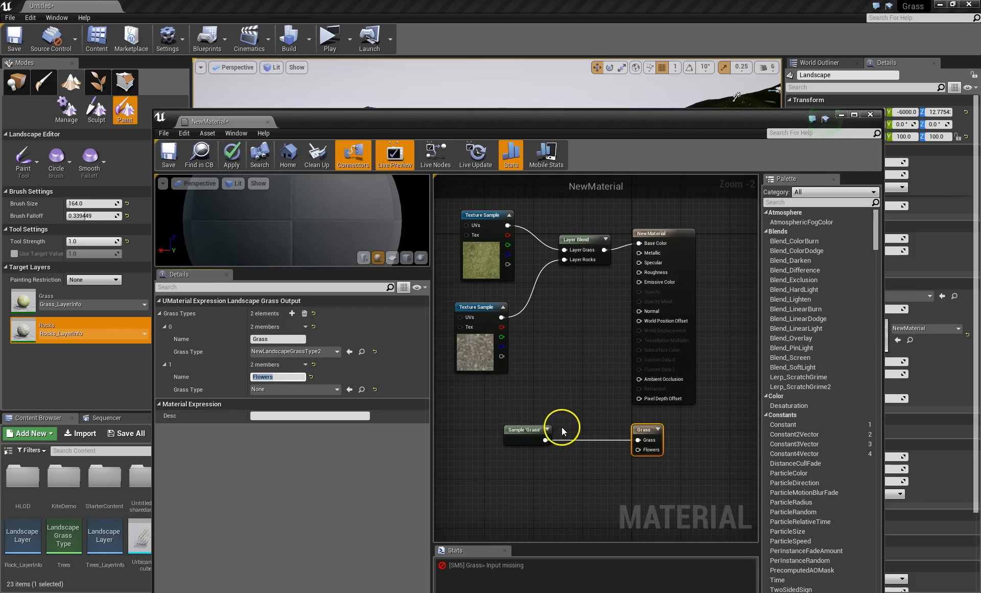
Duplicate the Grass layer sample node, set its parameter name to Flowers and connect it to the Flowers input of the Grass output.
left_click_drag(649, 432, 649, 439)
left_click_drag(529, 428, 516, 461)
key("ctrl+c")
key("ctrl+v")
left_click(275, 312)
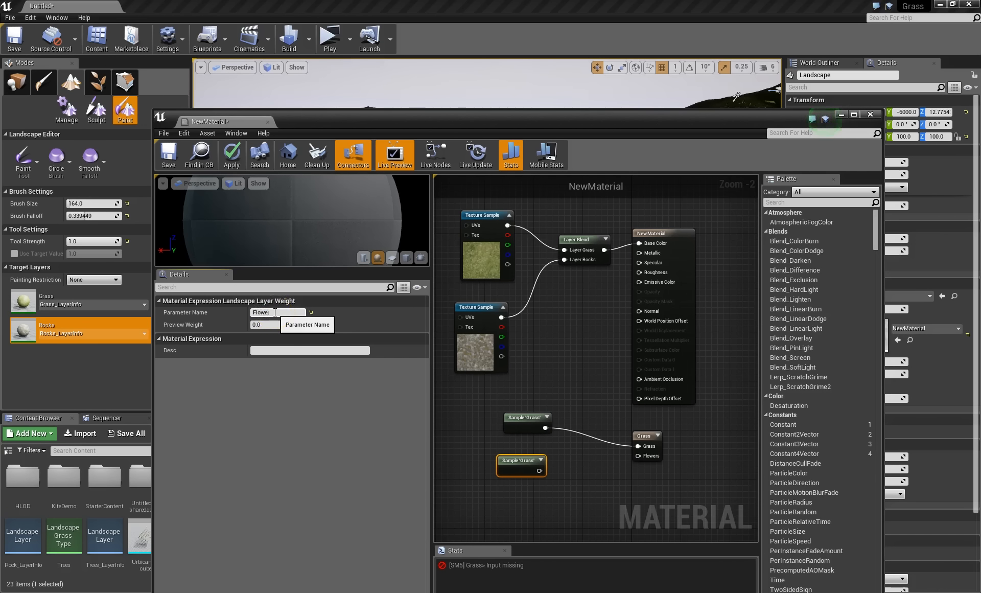
left_click_drag(543, 469, 637, 455)
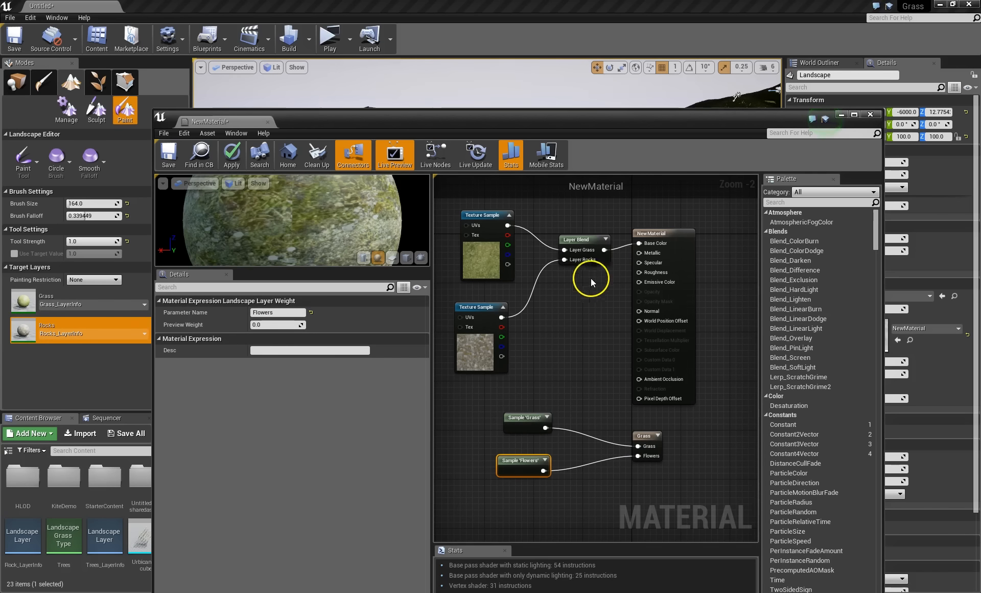
Add a third layer named flowers to the Layer Blend node and connect the grass texture sample to it.
left_click(577, 246)
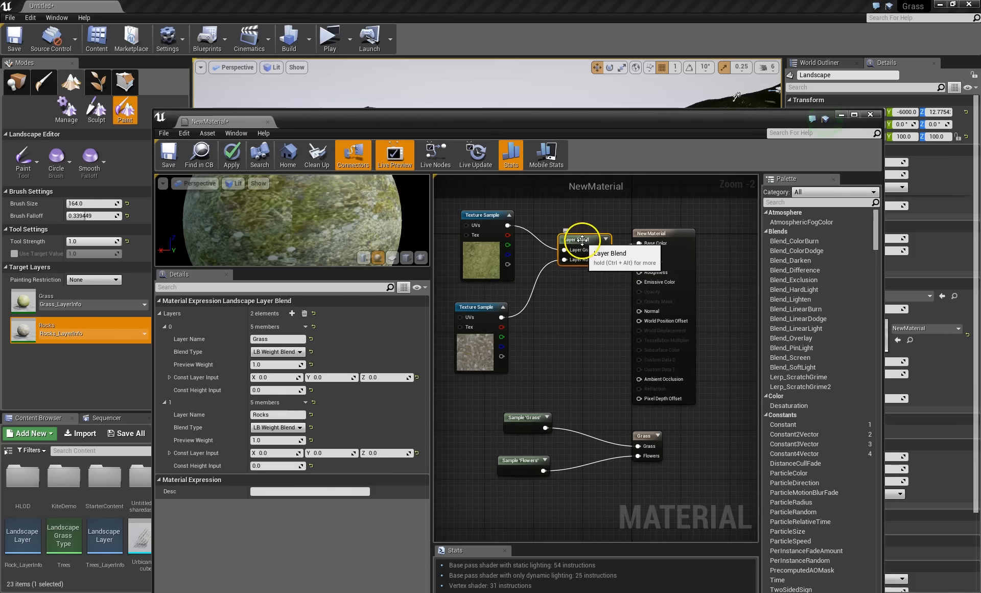
left_click(291, 313)
left_click(278, 490)
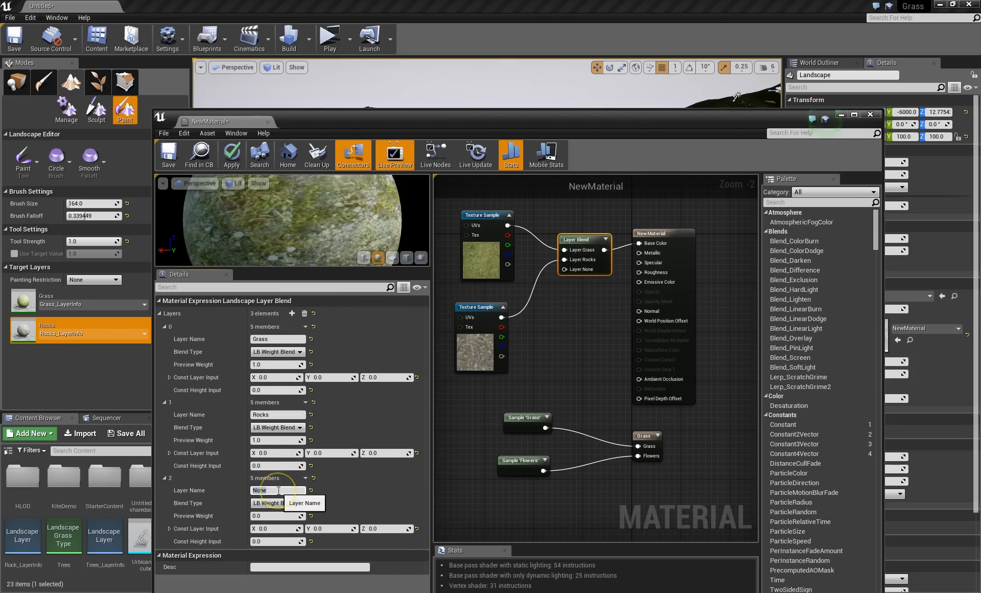
type("flowers")
key("Return")
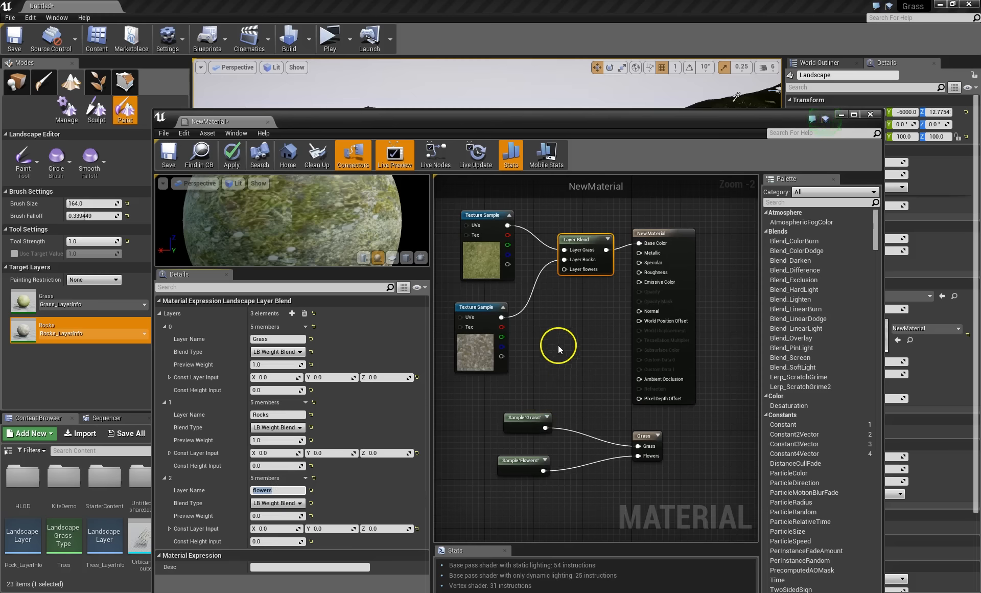
left_click_drag(507, 227, 562, 268)
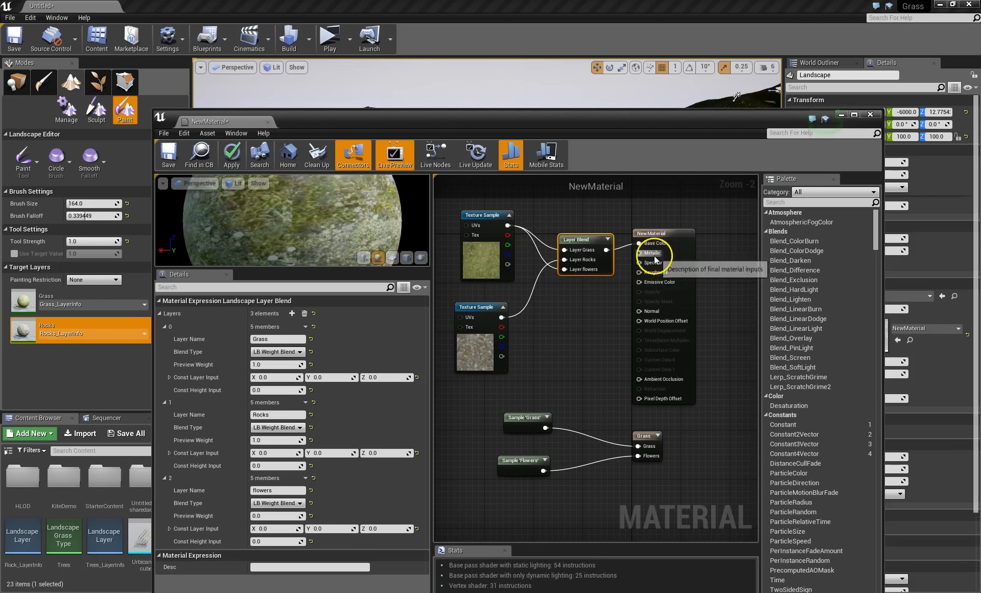
Apply the changes to NewMaterial and save it.
left_click_drag(498, 125, 643, 120)
left_click(575, 148)
left_click(384, 149)
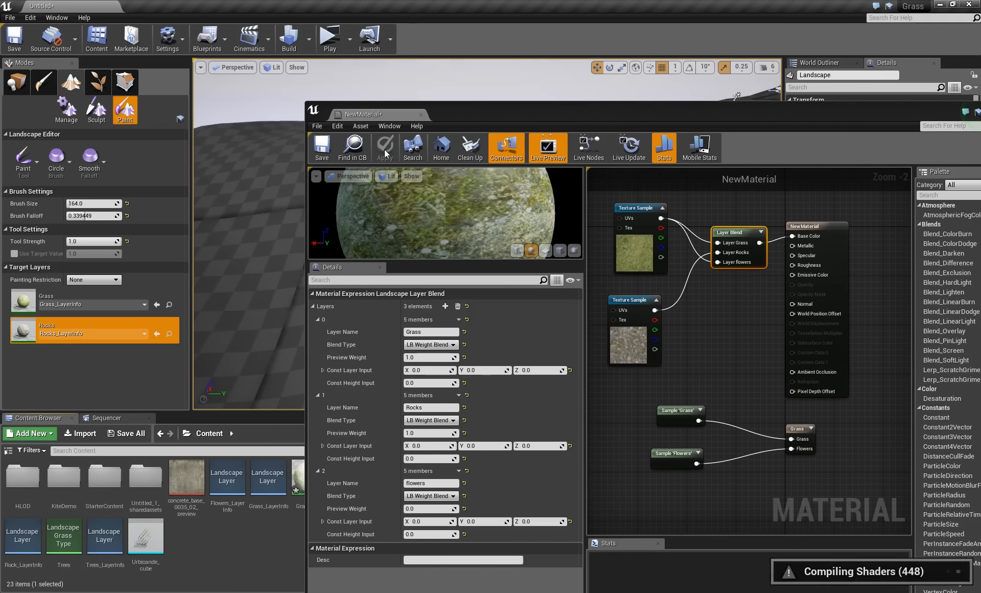
left_click(331, 154)
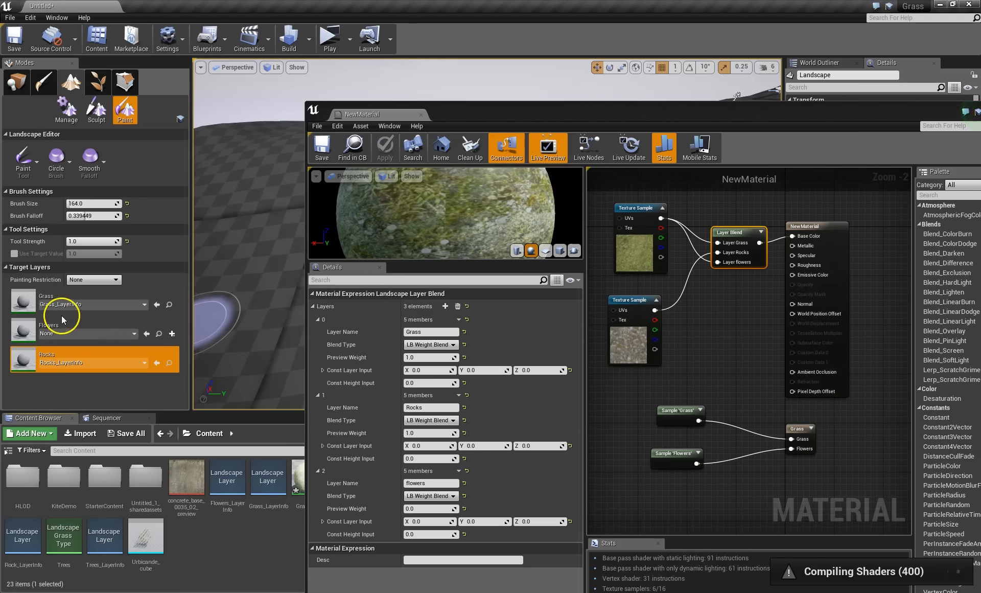
Create a weight-blended layer info named Flowers_LayerInfo in Untitled_1_sharedassets for the Flowers paint layer.
left_click(26, 330)
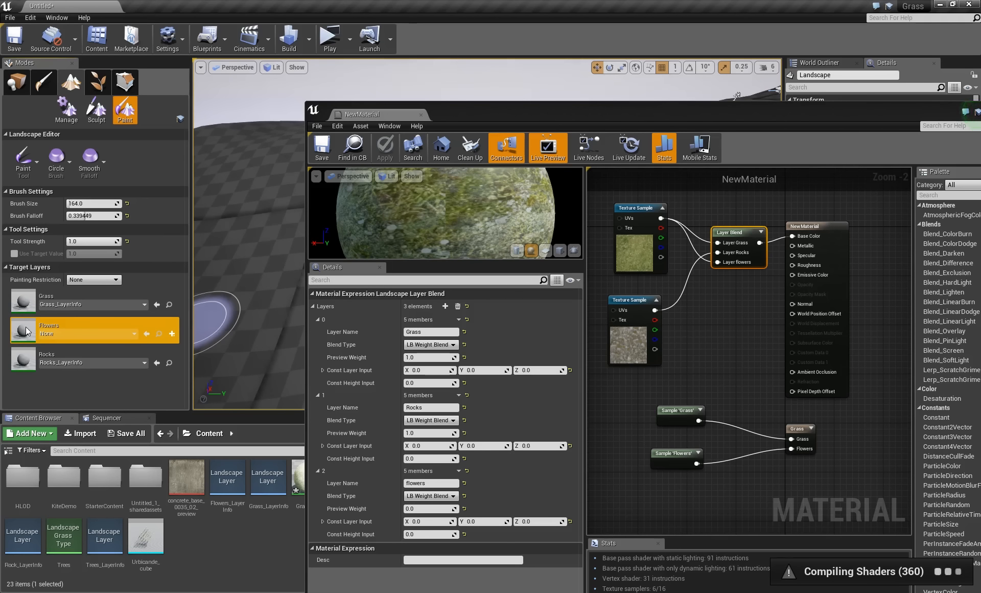
left_click(172, 334)
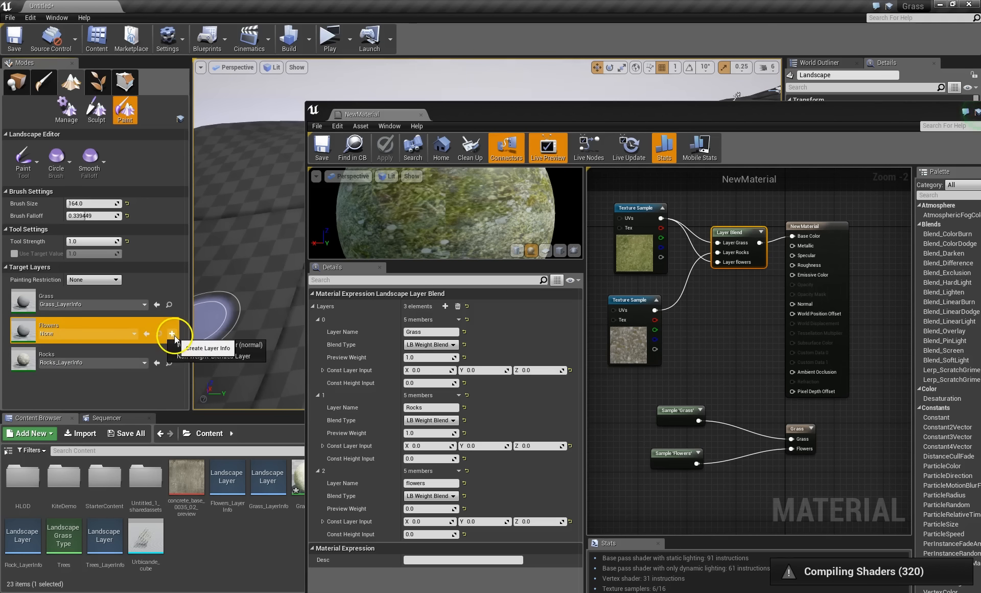
left_click(174, 344)
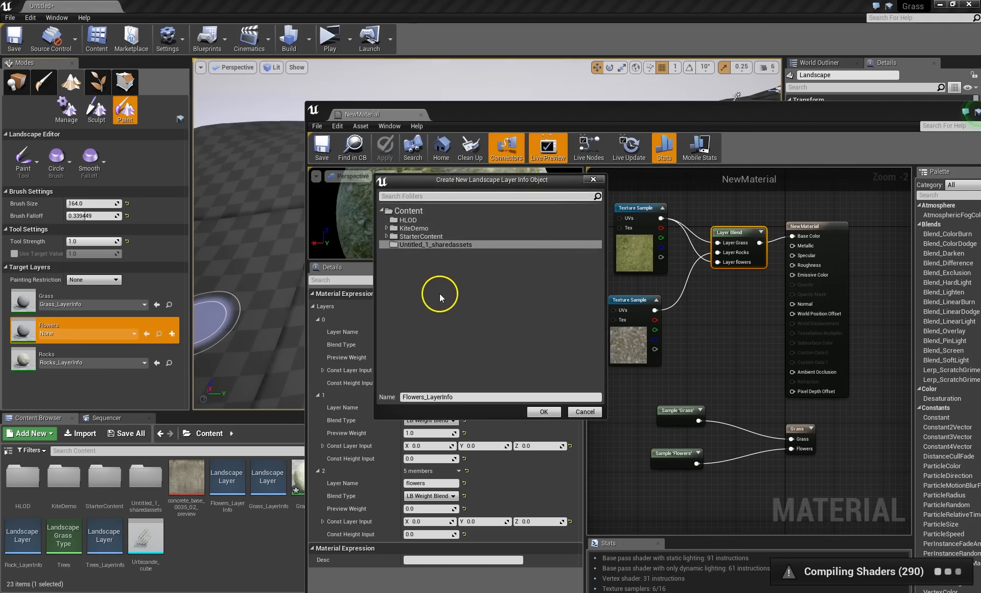
left_click(541, 412)
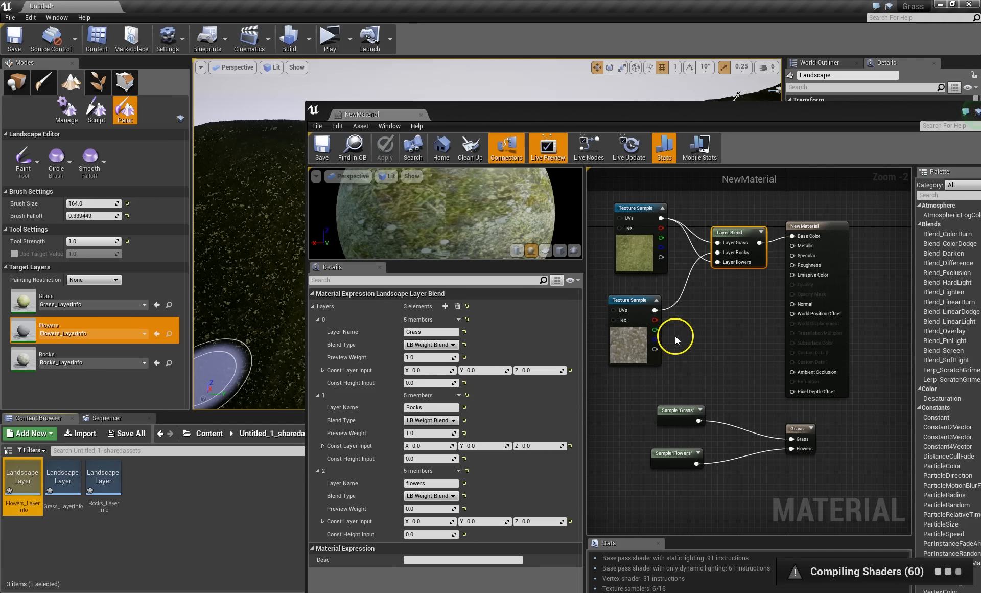
Assign the LandscapeGrass_FLowers grass type to the Flowers entry of the landscape grass output node.
left_click(210, 477)
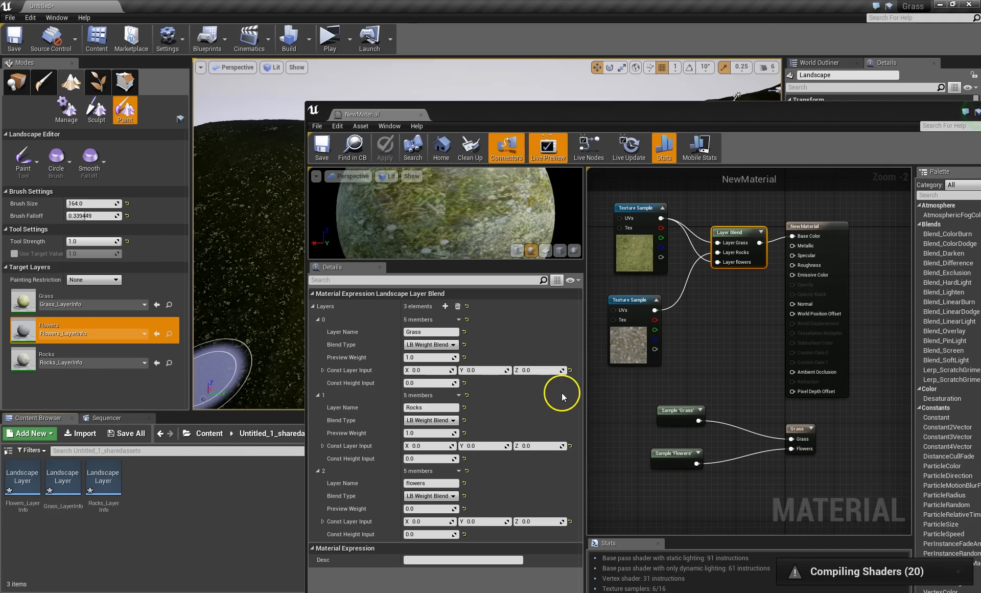
left_click(666, 454)
left_click_drag(783, 450, 790, 449)
left_click(795, 434)
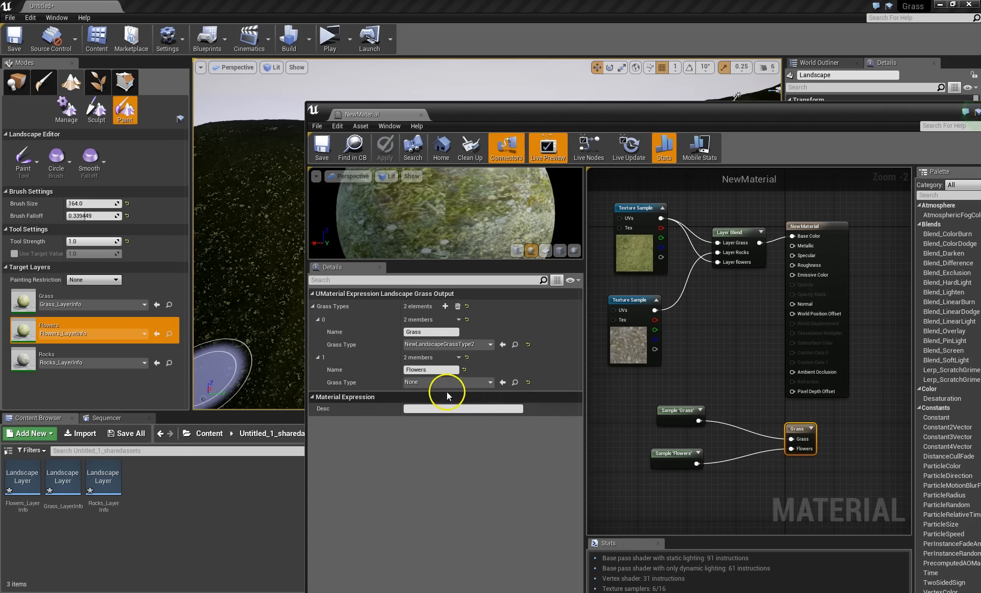
left_click(446, 382)
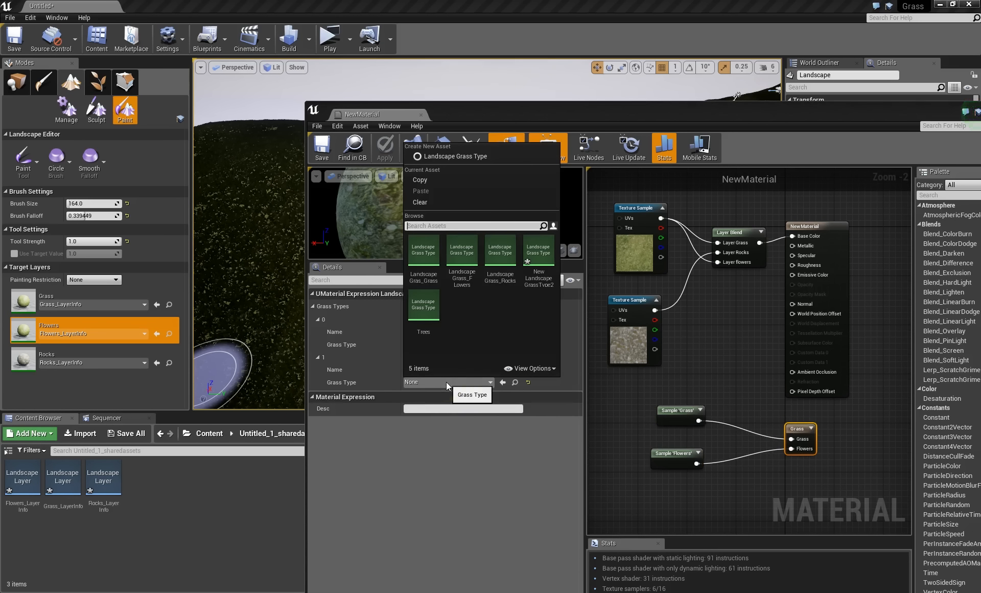
left_click(484, 333)
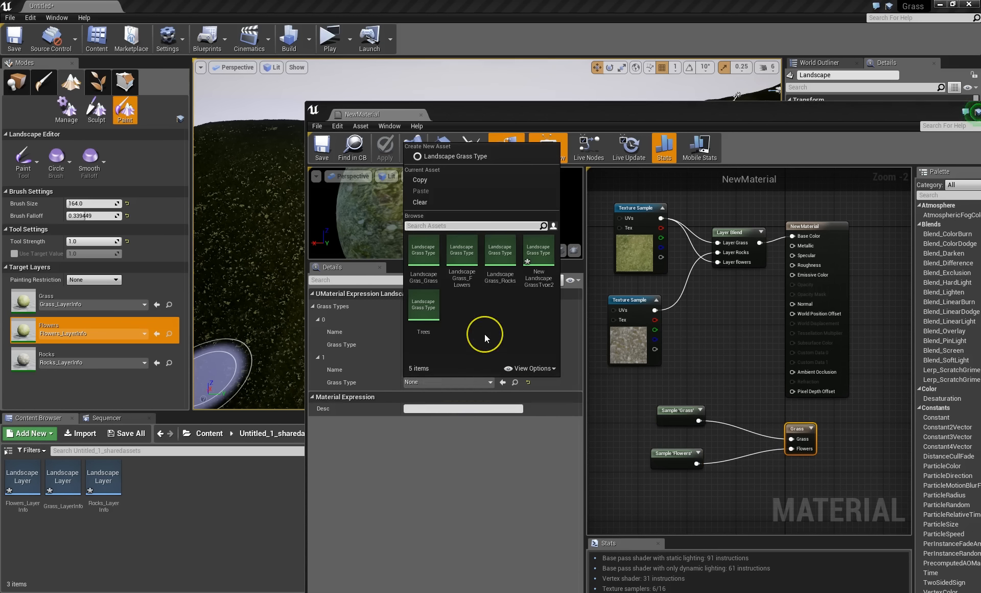
left_click(462, 259)
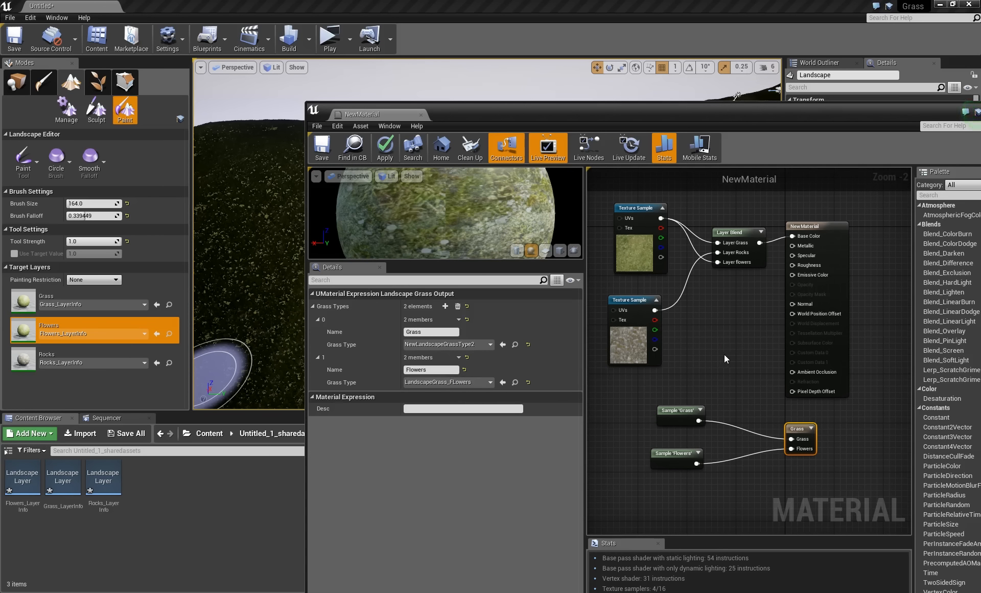
Close the NewMaterial editor and apply its changes.
left_click_drag(903, 108, 735, 145)
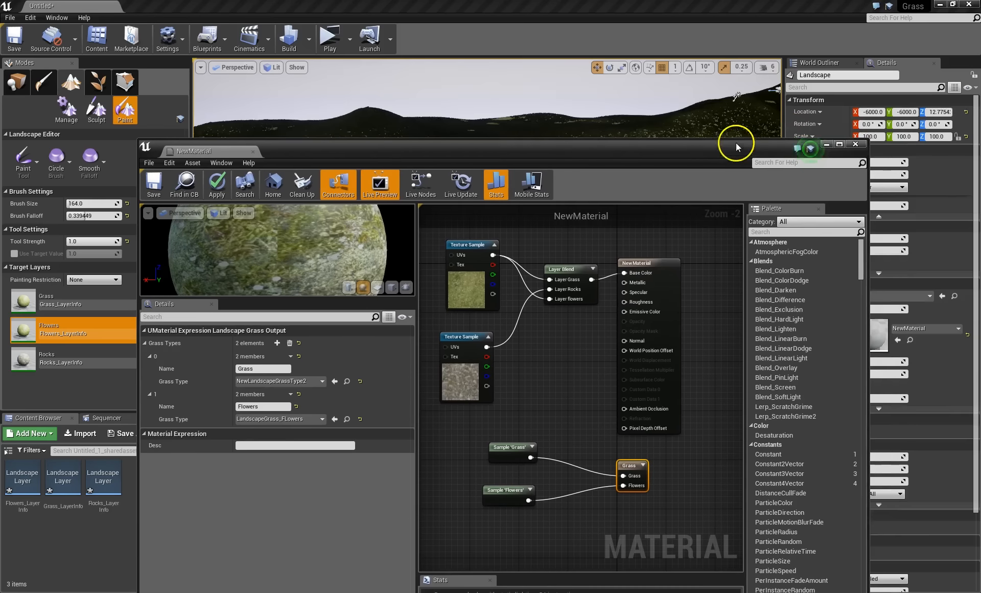
left_click(855, 144)
left_click(526, 336)
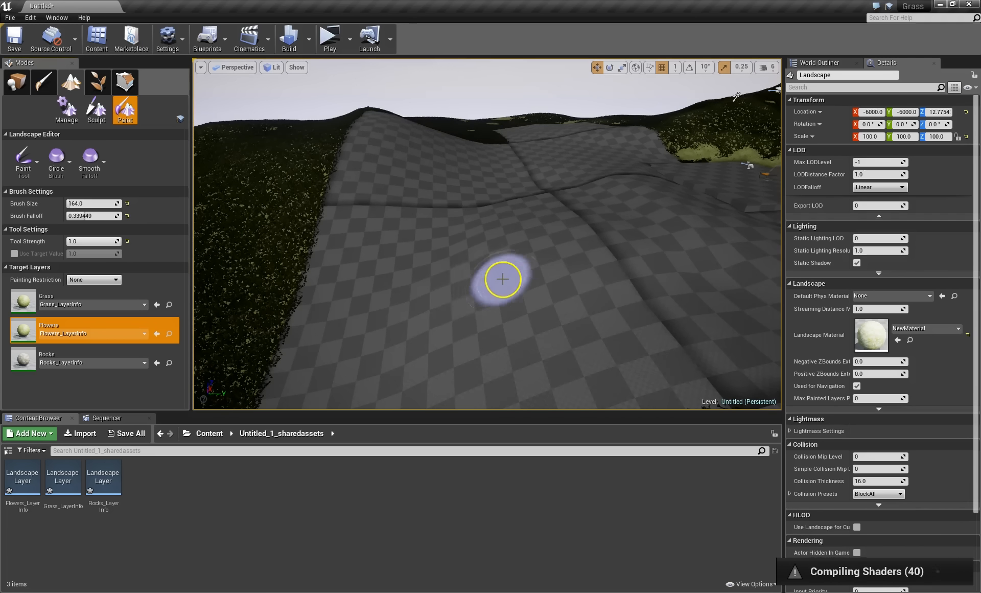
Paint the Flowers layer over the foreground terrain at tool strength 1.0.
mouse_move(274, 267)
left_mouse_down()
mouse_move(259, 267)
mouse_move(467, 325)
mouse_move(507, 317)
left_mouse_up()
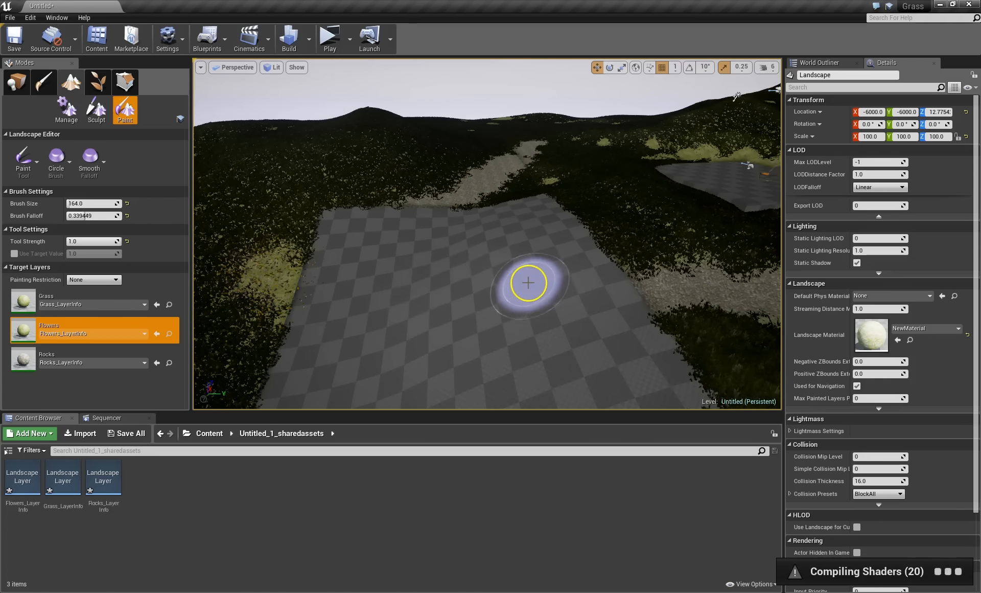
mouse_move(480, 294)
right_mouse_down()
mouse_move(499, 274)
mouse_move(465, 306)
right_mouse_up()
mouse_move(353, 225)
left_mouse_down()
mouse_move(520, 259)
mouse_move(367, 256)
mouse_move(522, 287)
left_mouse_up()
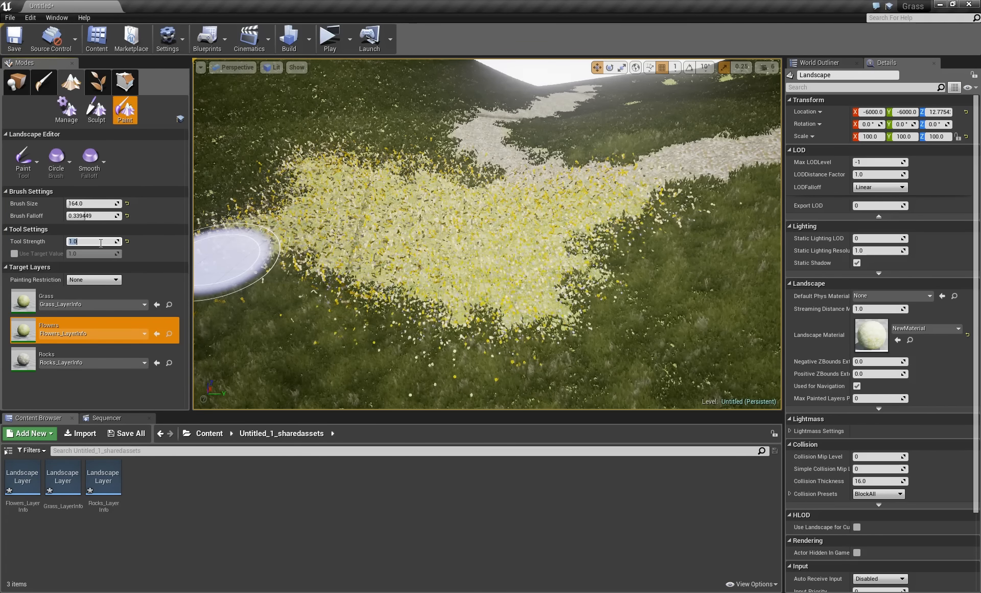
Paint the Grass layer over the dense flower patch and set the brush size to 165.
left_click(31, 298)
mouse_move(383, 219)
left_mouse_down()
mouse_move(566, 198)
mouse_move(734, 214)
mouse_move(313, 181)
mouse_move(583, 320)
mouse_move(663, 338)
left_mouse_up()
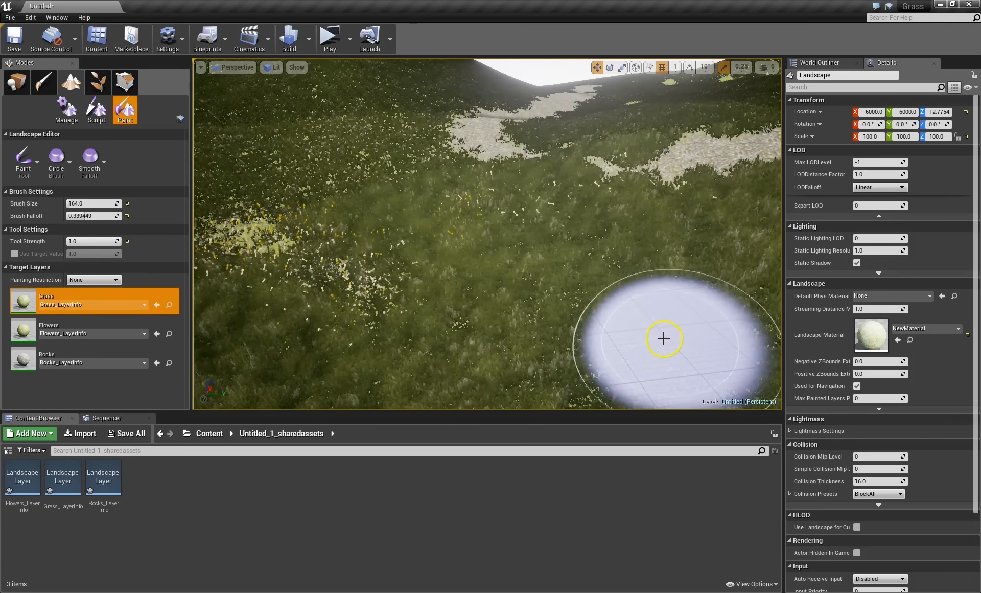
scroll(663, 349, "down", 5)
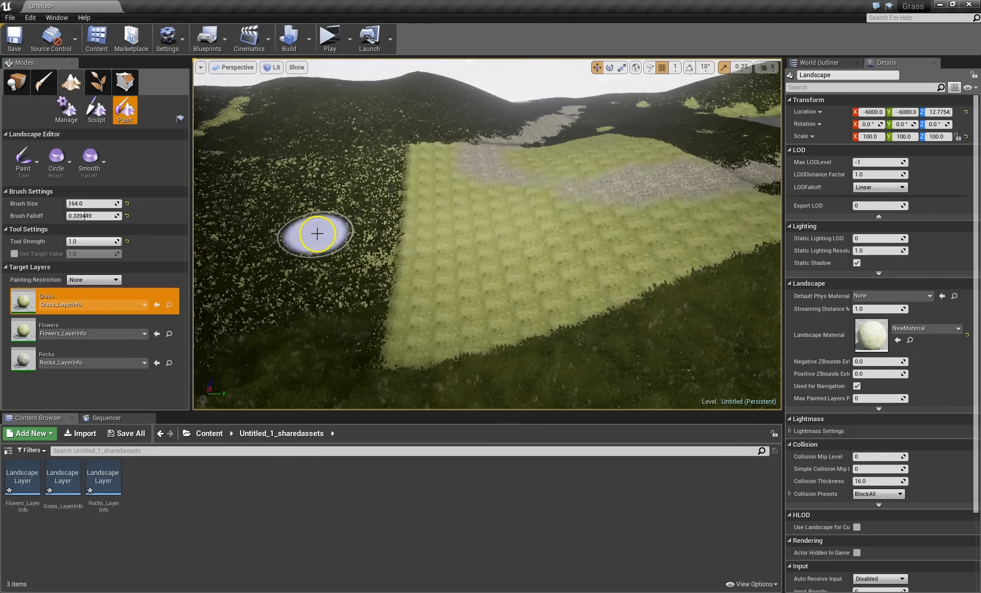
key("bracketleft")
key("bracketleft")
key("bracketleft")
key("bracketleft")
right_click_drag(414, 250, 408, 239)
scroll(408, 239, "up", 4)
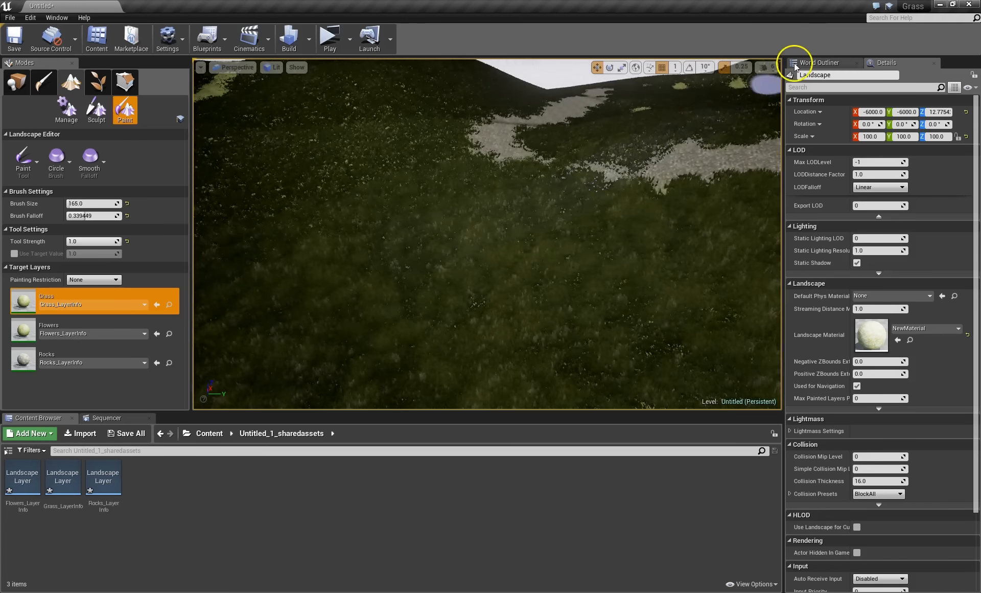
Set the camera speed to 2 and paint the Grass layer over the flower remnants in the foreground.
left_click(766, 67)
left_click(769, 91)
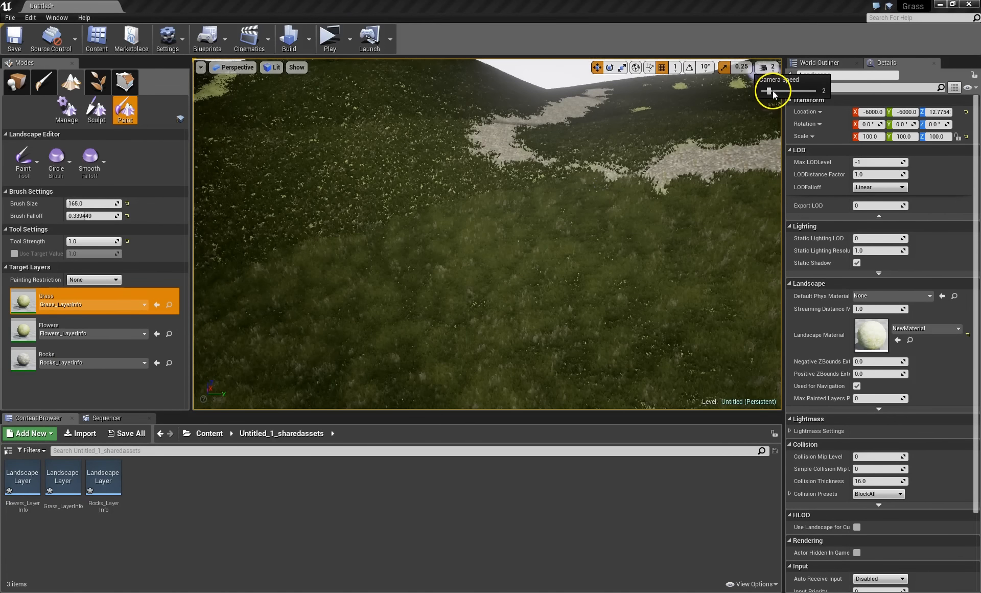
key("w")
mouse_move(621, 162)
right_mouse_down()
mouse_move(574, 168)
mouse_move(589, 208)
mouse_move(596, 187)
mouse_move(625, 163)
right_mouse_up()
key("w")
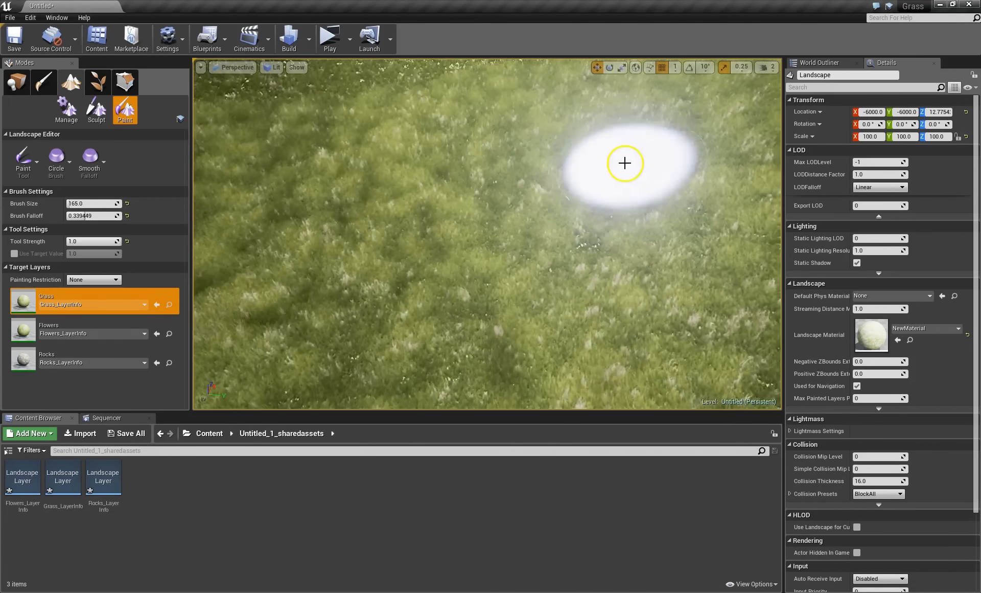
right_click_drag(512, 183, 490, 165)
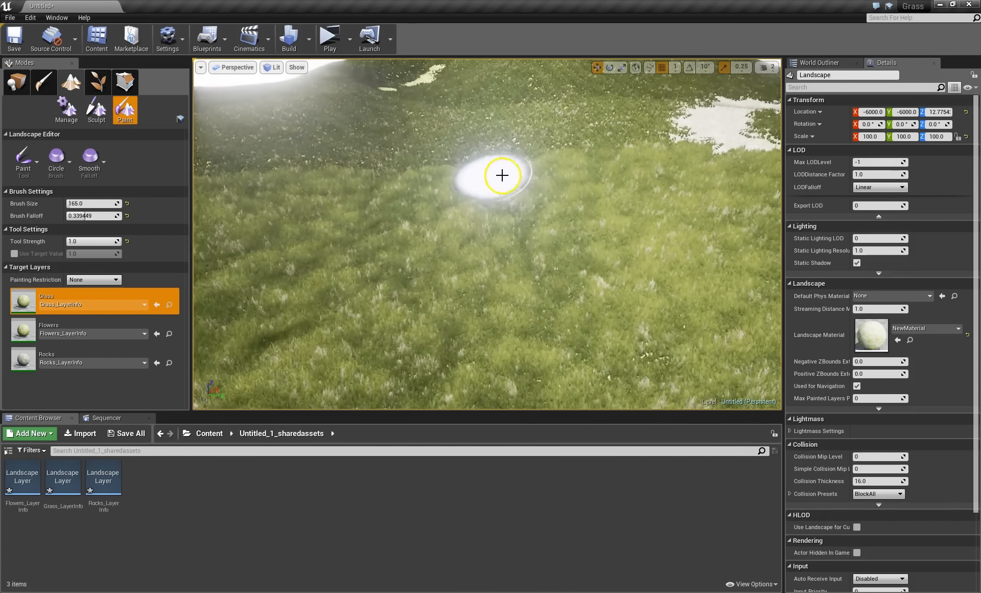
left_click_drag(391, 156, 597, 148)
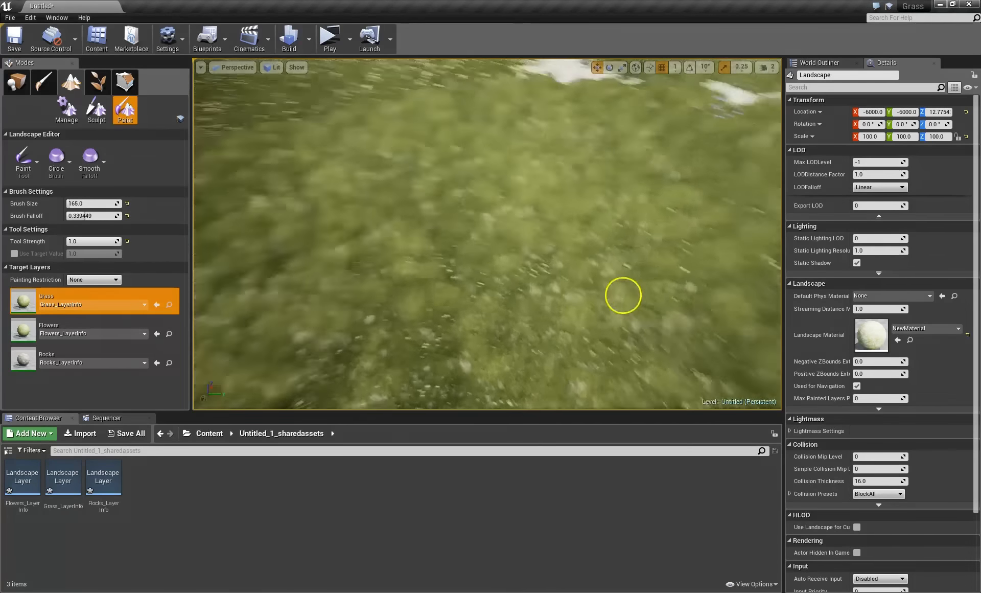
Paint the Flowers layer sparsely across the grassy slope with a tool strength of 0.1.
left_click(23, 328)
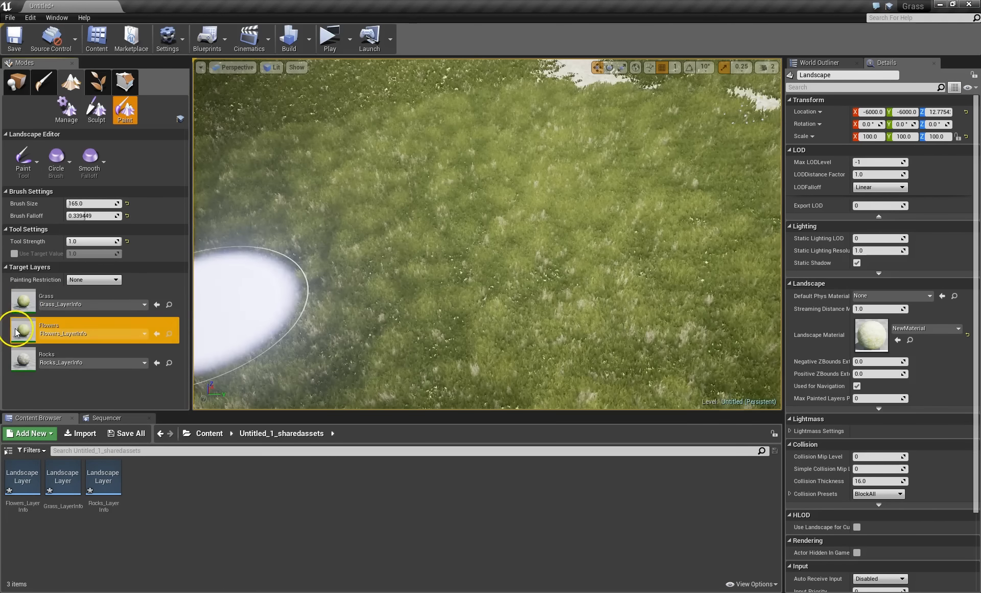
left_click_drag(89, 240, 29, 237)
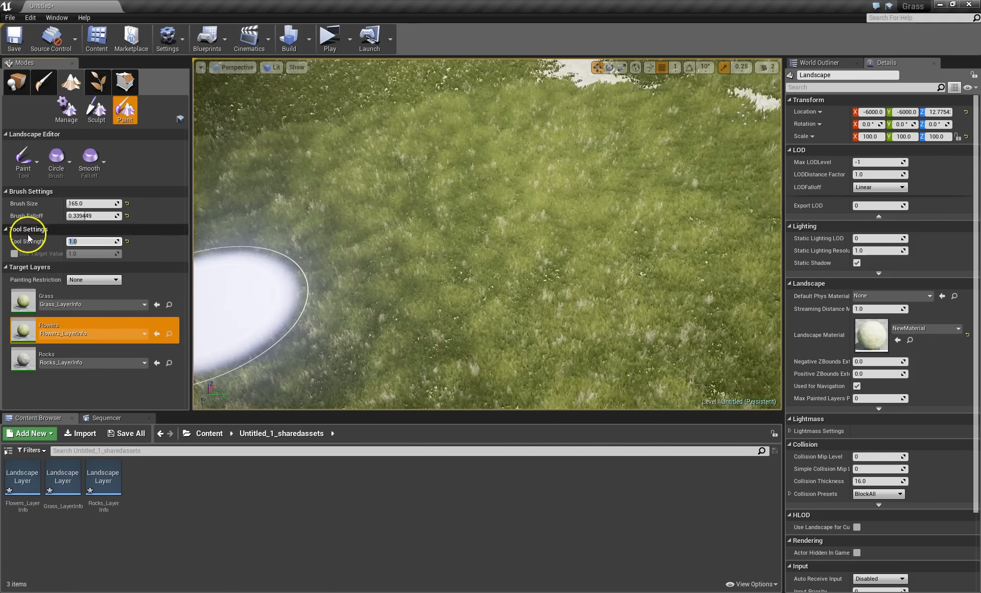
mouse_move(504, 226)
left_mouse_down()
mouse_move(456, 197)
mouse_move(558, 243)
mouse_move(373, 289)
mouse_move(508, 298)
left_mouse_up()
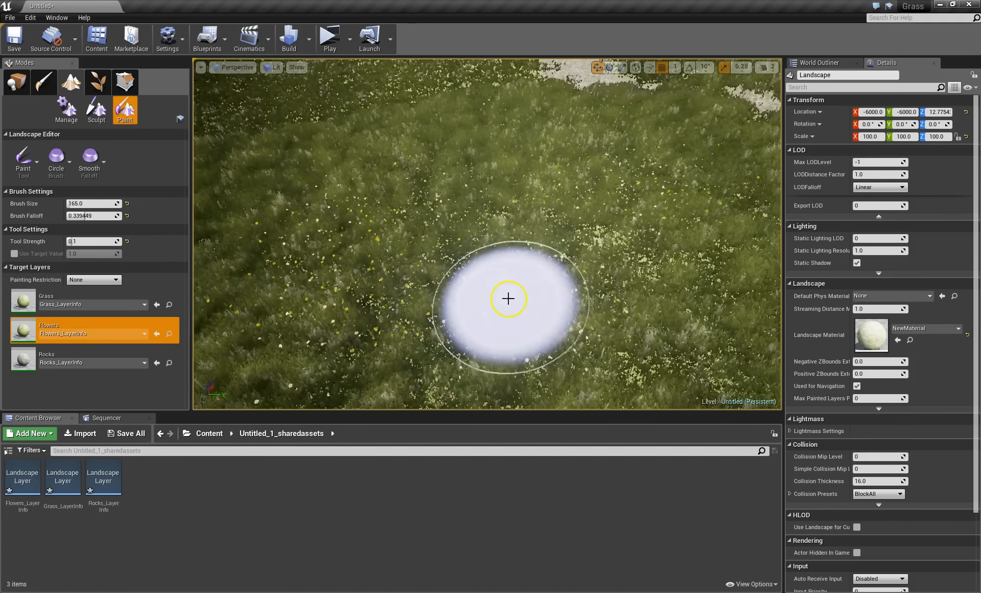
right_click_drag(580, 317, 444, 307)
mouse_move(580, 317)
right_mouse_down()
mouse_move(696, 339)
mouse_move(661, 317)
mouse_move(634, 324)
right_mouse_up()
left_click_drag(539, 293, 273, 149)
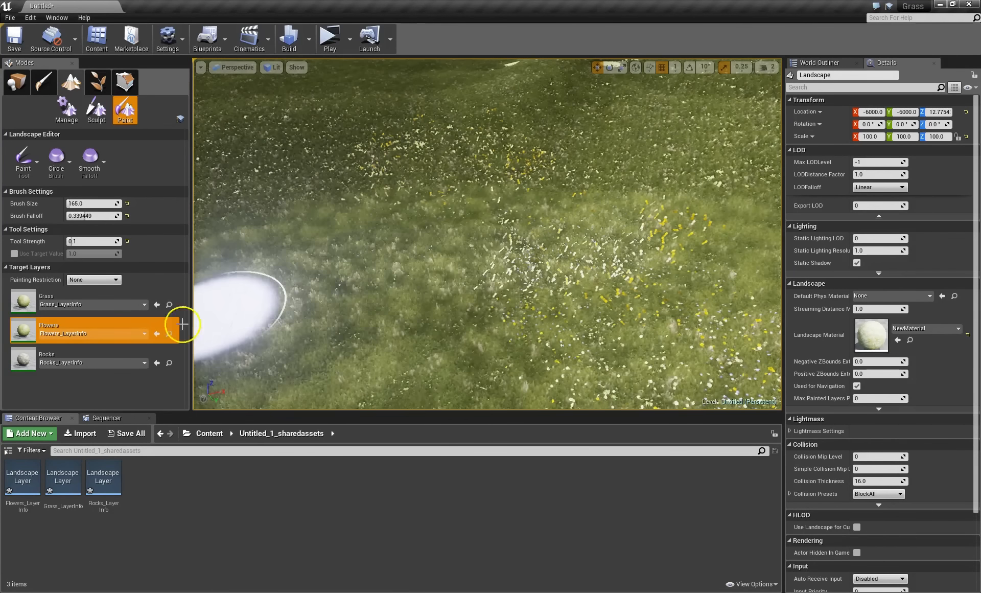
Paint a rocky path beside the flowers with the Rocks layer, first at tool strength 1.0 and then widened at 0.5.
left_click(26, 357)
left_click_drag(576, 166, 360, 249)
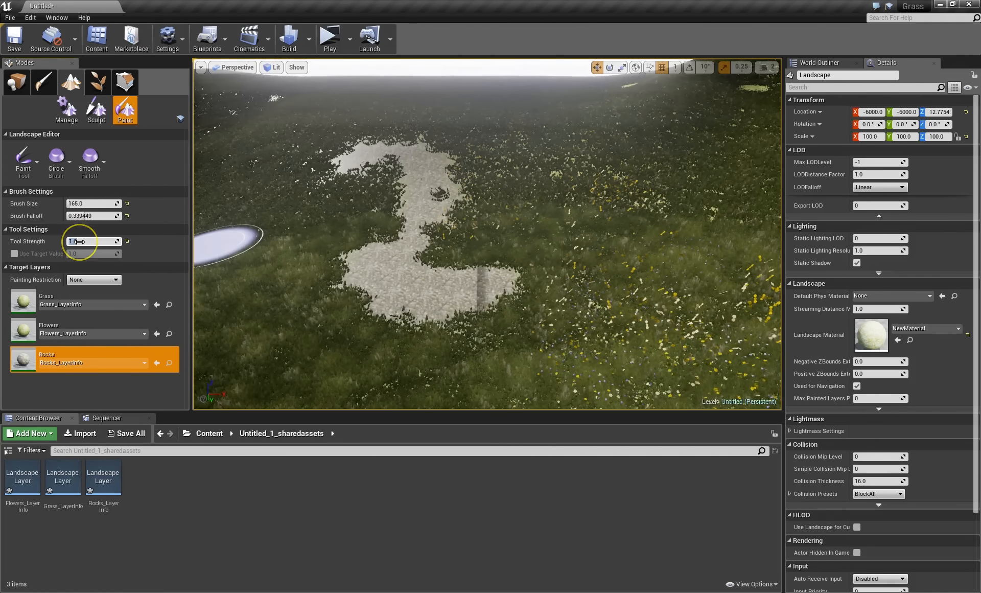
left_click_drag(256, 314, 459, 362)
mouse_move(520, 377)
left_mouse_down()
mouse_move(358, 406)
mouse_move(342, 290)
mouse_move(432, 350)
left_mouse_up()
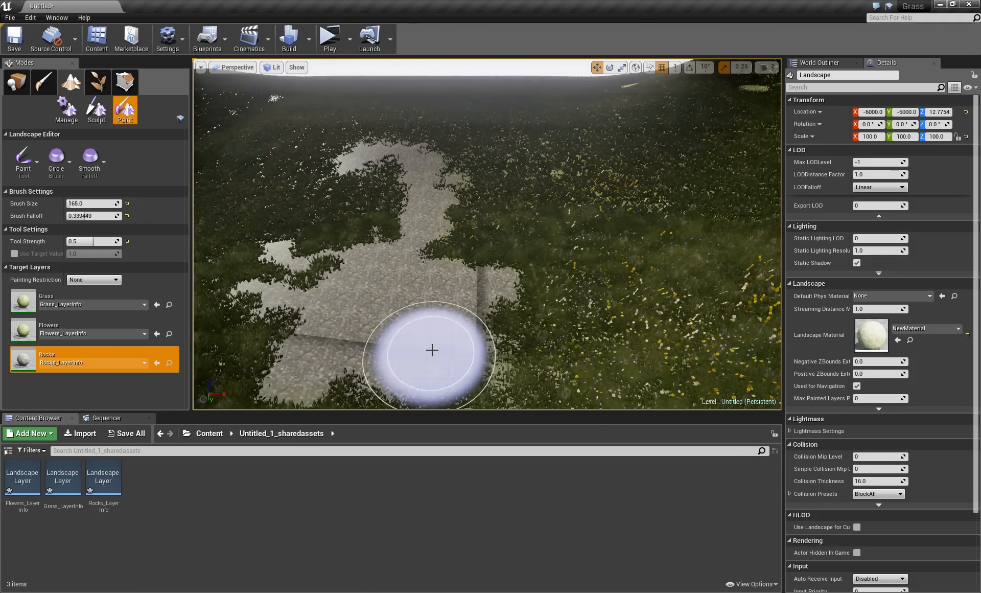
Set the camera speed to 3 and examine the painted flowers, grass and rocky path from near ground level.
mouse_move(451, 270)
right_mouse_down()
mouse_move(496, 286)
mouse_move(613, 287)
mouse_move(691, 274)
mouse_move(691, 297)
mouse_move(652, 277)
right_mouse_up()
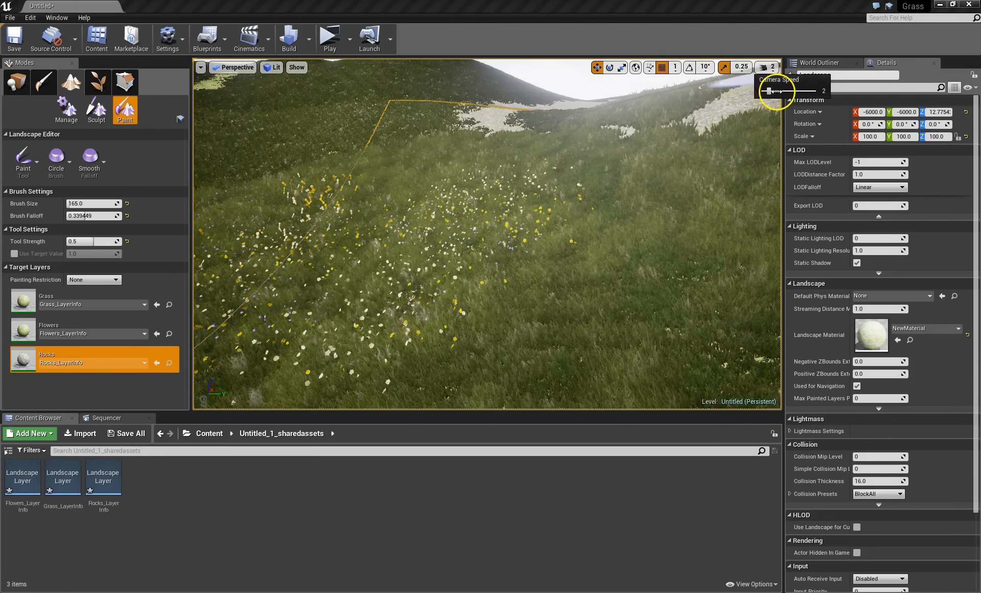
left_click(777, 91)
key("w")
mouse_move(610, 197)
right_mouse_down()
mouse_move(562, 180)
mouse_move(615, 202)
right_mouse_up()
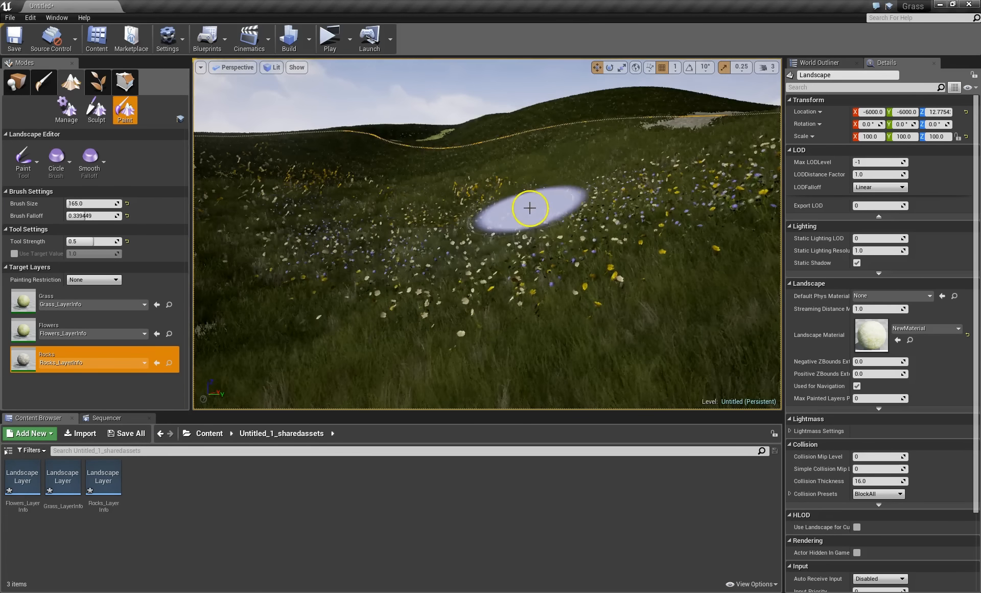
key("q")
mouse_move(533, 210)
right_mouse_down()
mouse_move(516, 200)
mouse_move(523, 230)
mouse_move(514, 261)
right_mouse_up()
right_click_drag(531, 213, 509, 214)
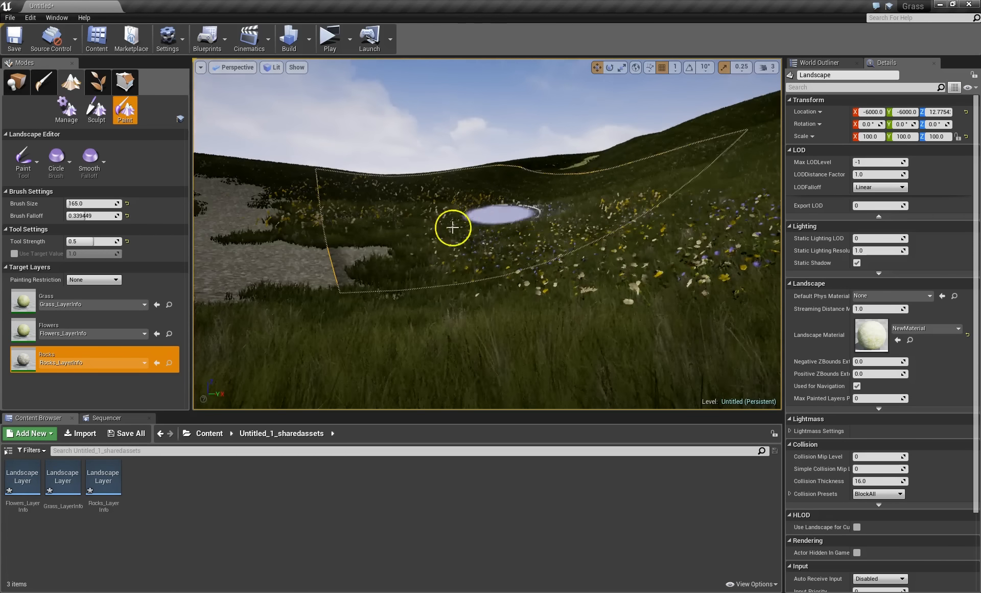
Browse to the KiteDemo/Environments/Rocks folder, look into its Boulder_05a subfolder and return to Rocks.
left_click(208, 433)
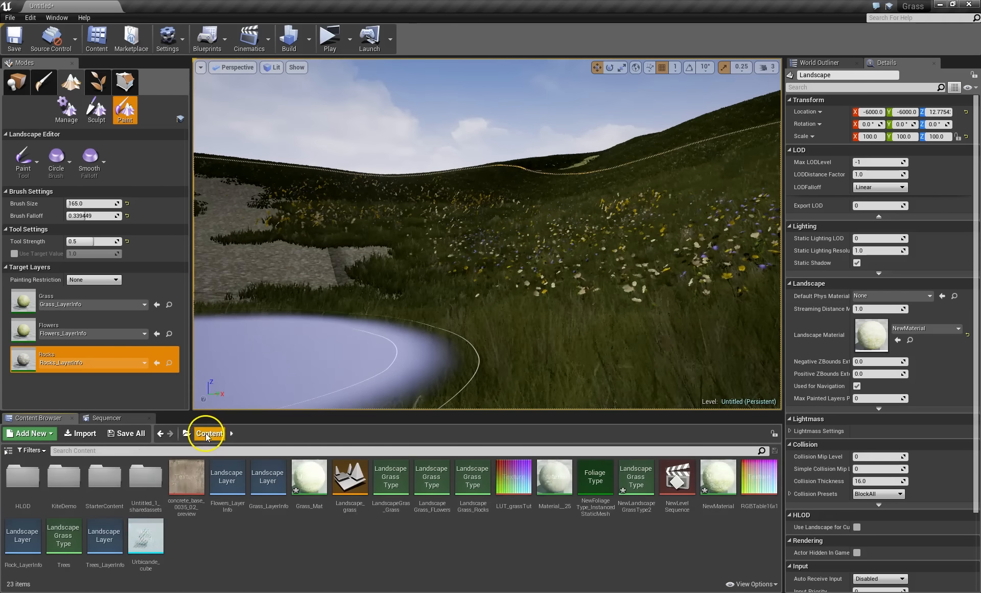
double_click(57, 480)
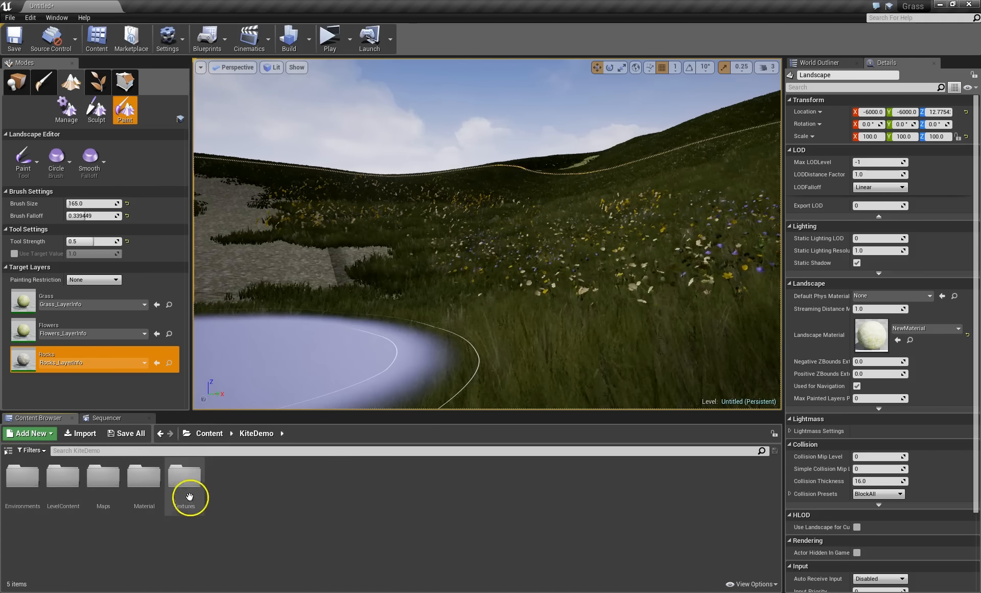
double_click(27, 473)
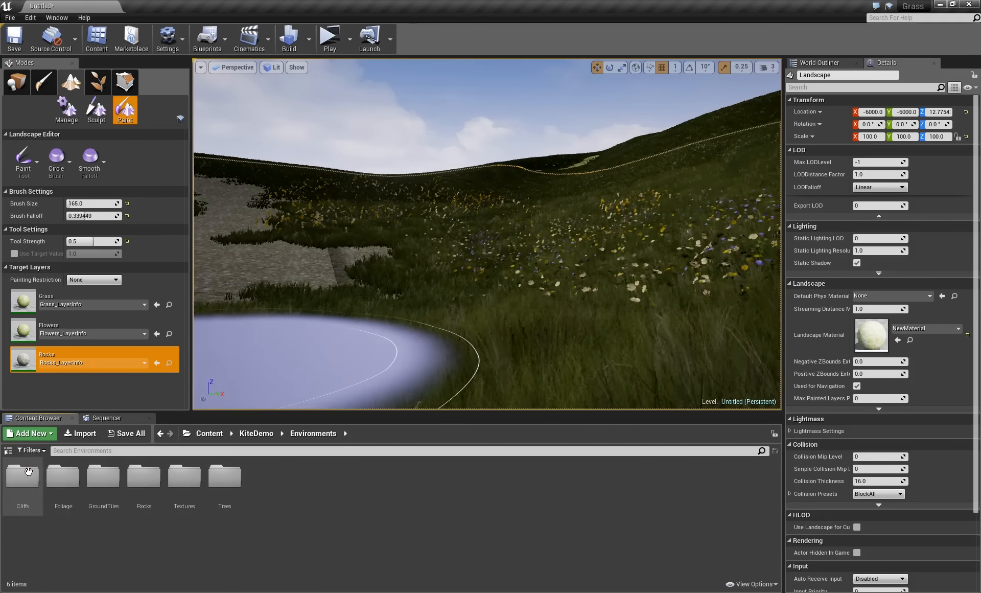
double_click(147, 500)
double_click(24, 476)
left_click(59, 477)
left_click(361, 433)
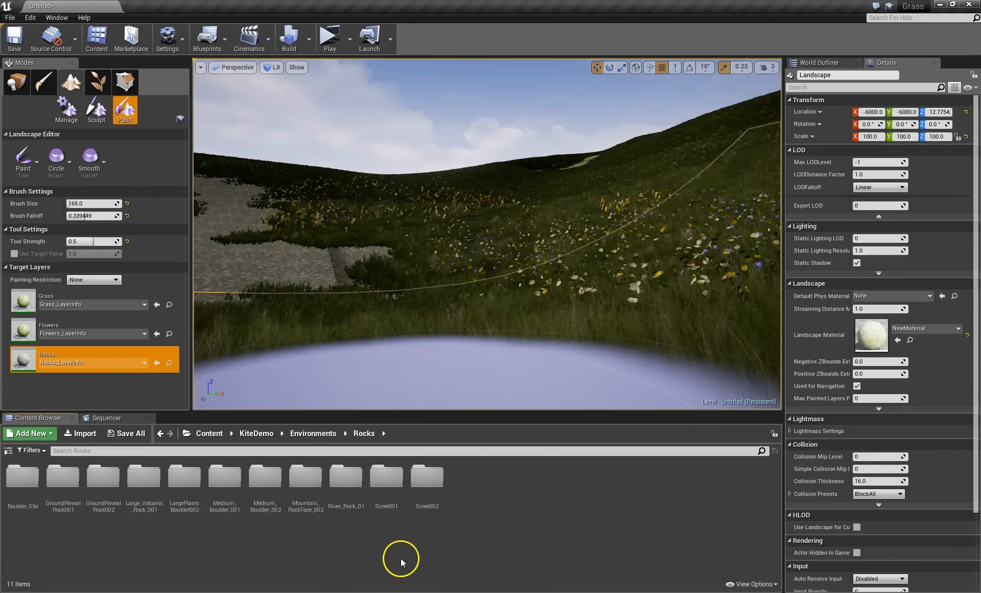
left_click_drag(208, 7, 358, 93)
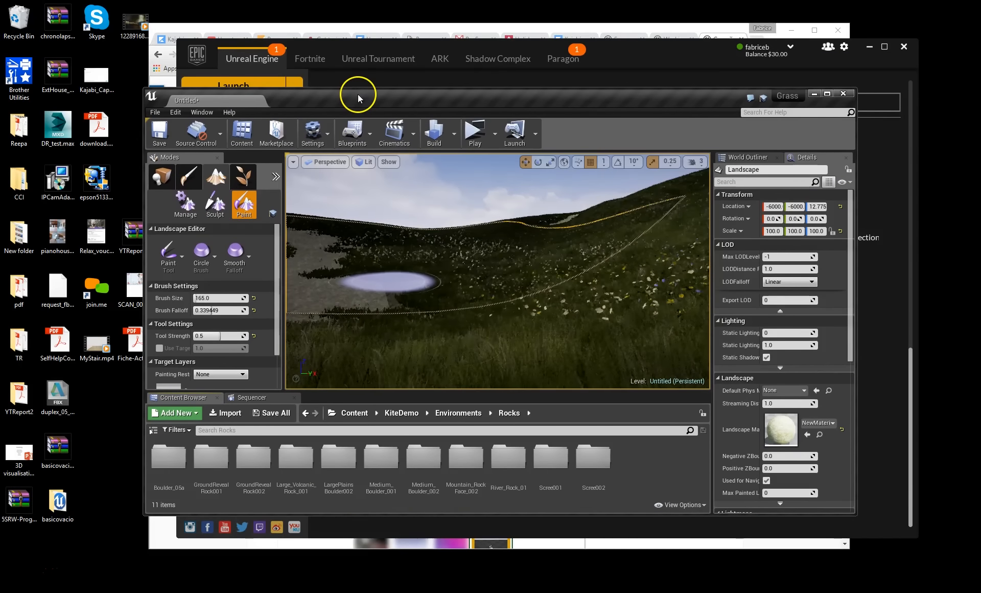
double_click(358, 93)
Look at the Foliage mode's paint settings and return to Landscape mode.
mouse_move(539, 257)
right_mouse_down()
mouse_move(540, 278)
mouse_move(538, 256)
mouse_move(508, 283)
mouse_move(511, 258)
right_mouse_up()
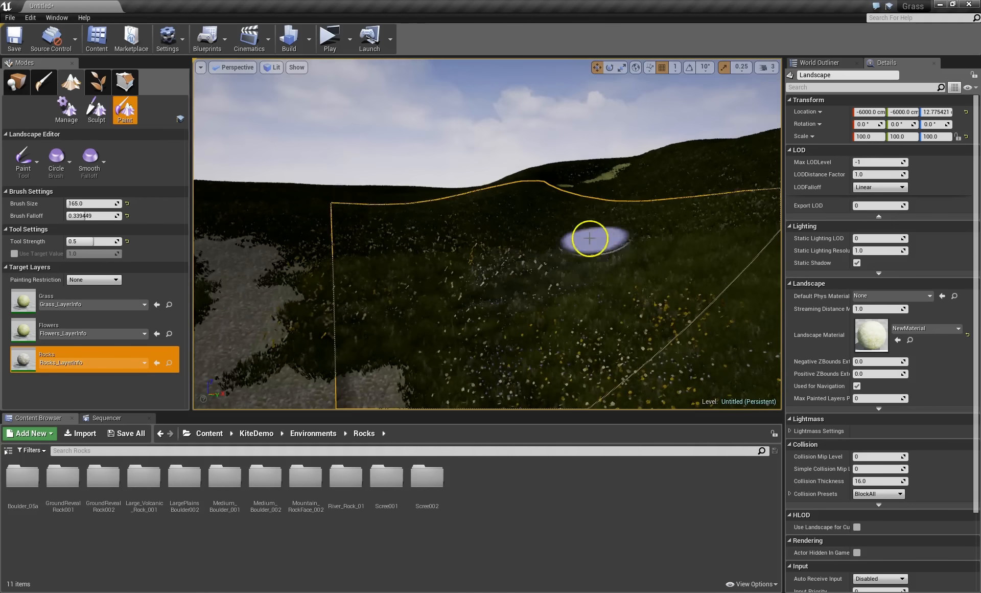
left_click(100, 81)
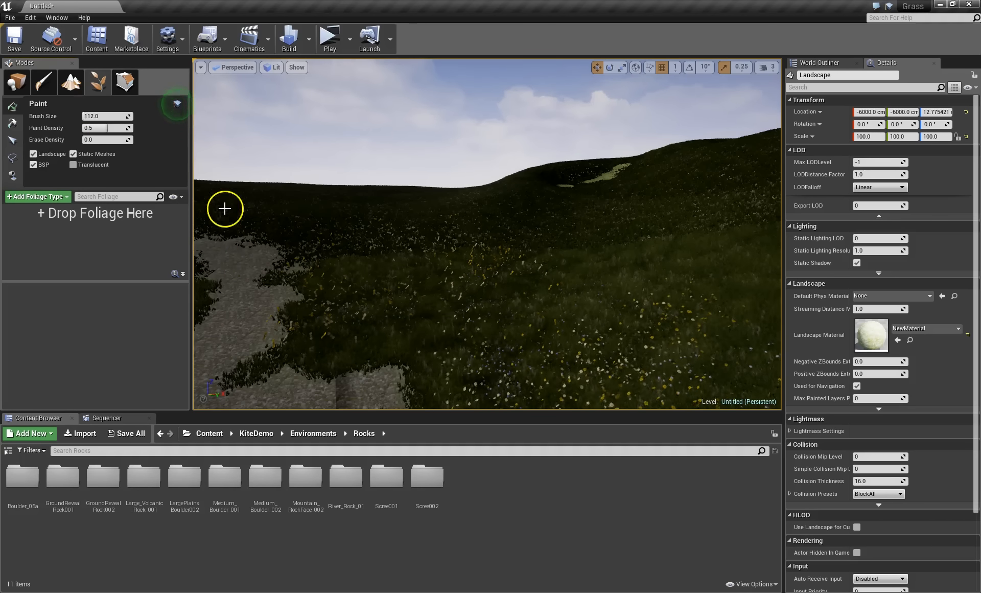
left_click(80, 89)
Open the recent level Landscape_grass.
right_click_drag(453, 186, 457, 192)
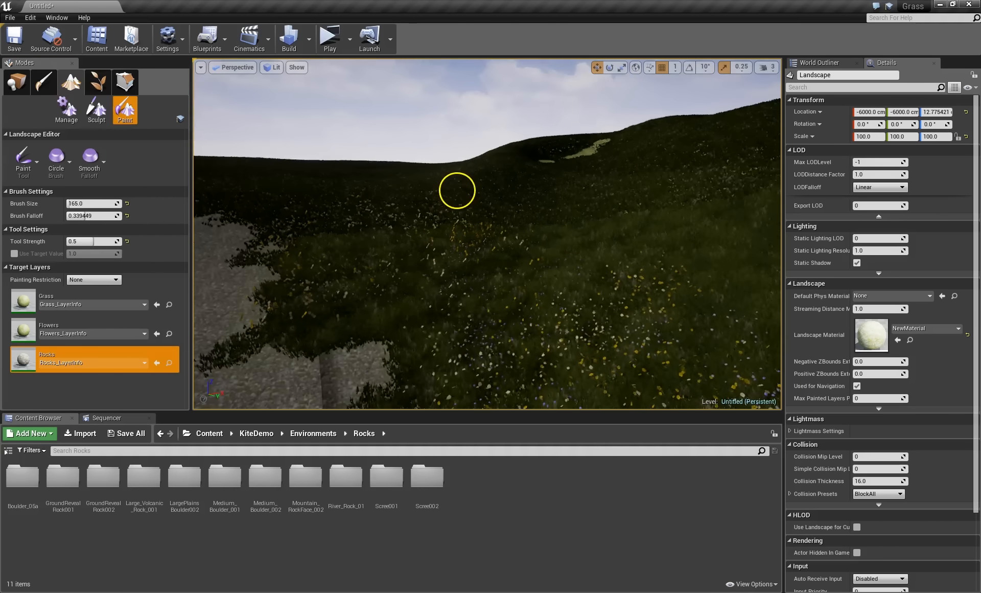
mouse_move(519, 190)
right_mouse_down()
mouse_move(507, 219)
mouse_move(598, 197)
right_mouse_up()
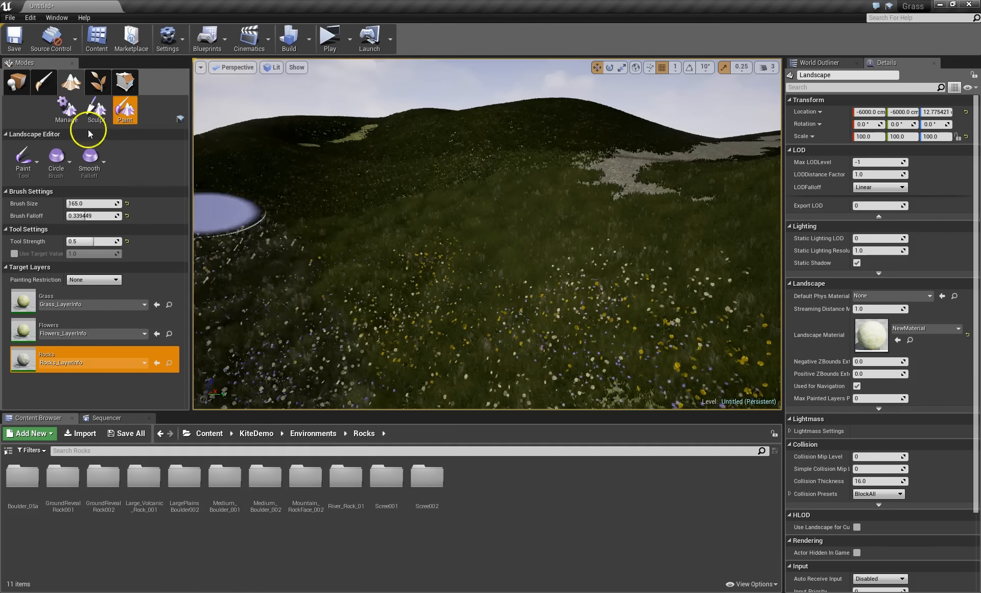
left_click(11, 18)
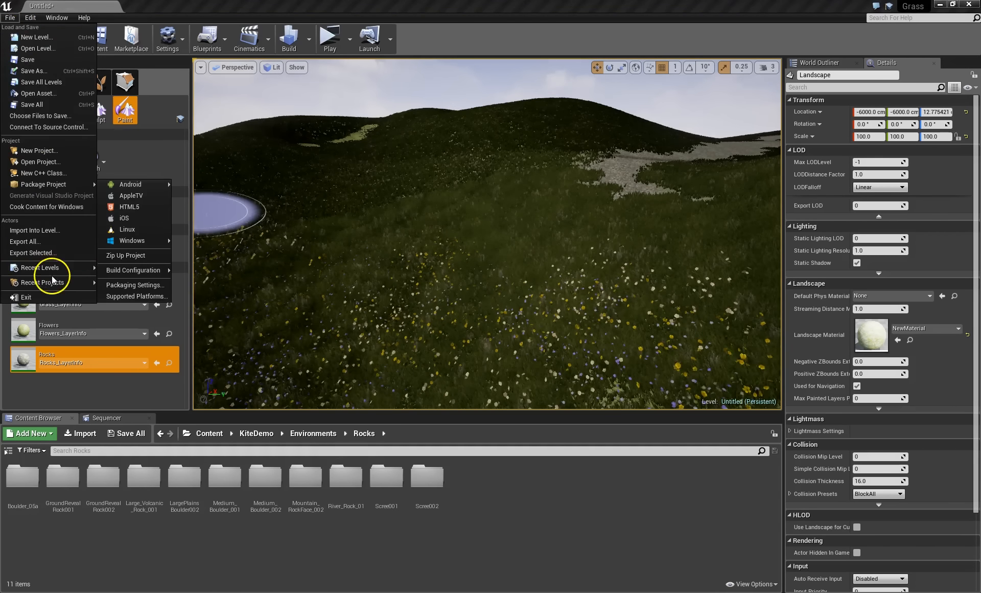
mouse_move(54, 267)
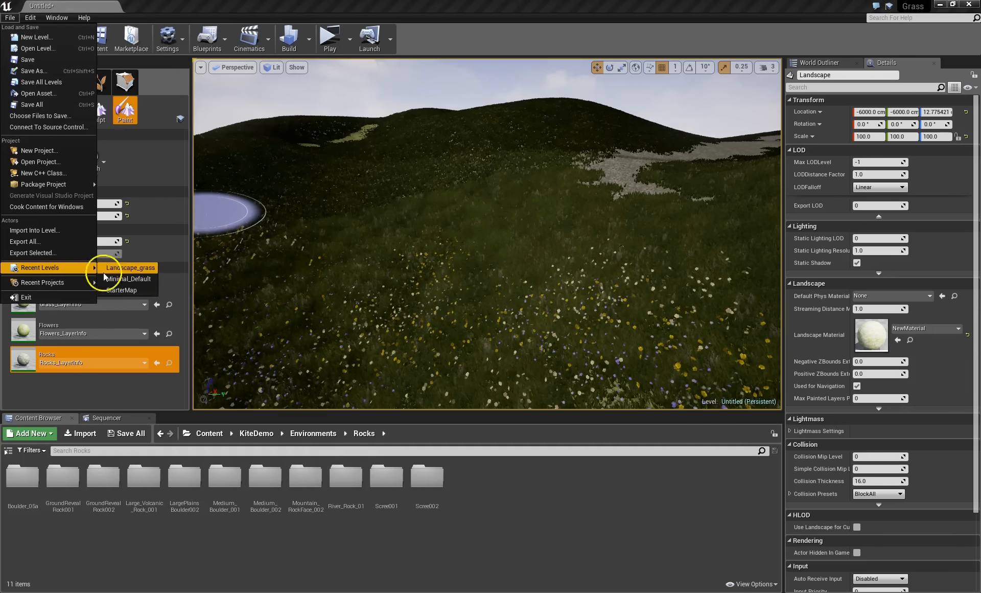
left_click(132, 268)
left_click(586, 396)
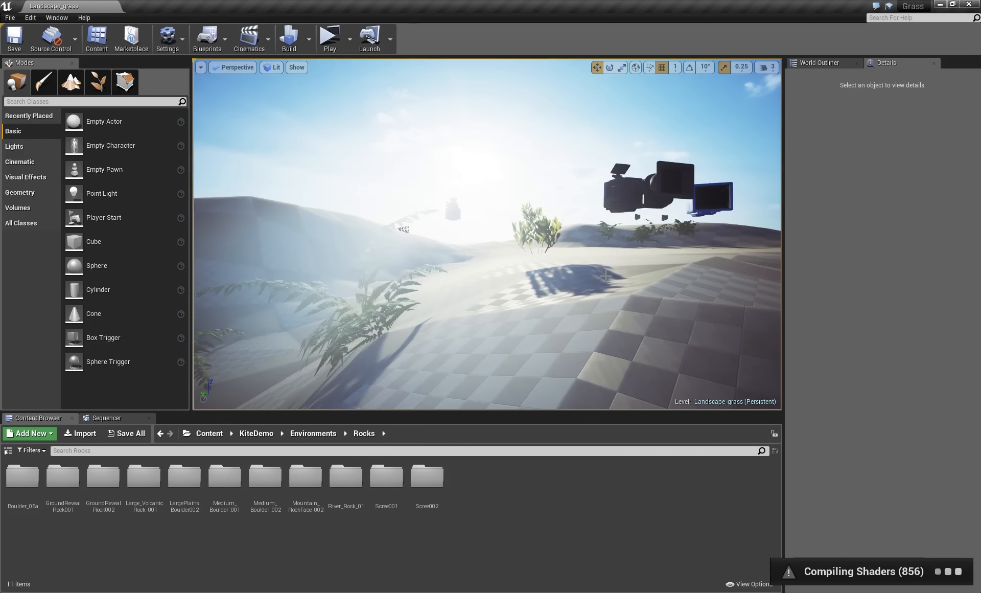
Examine the finished level's terrain around the table and chairs, including the ferns, rocks, trees and cliff.
right_click_drag(606, 276, 722, 294)
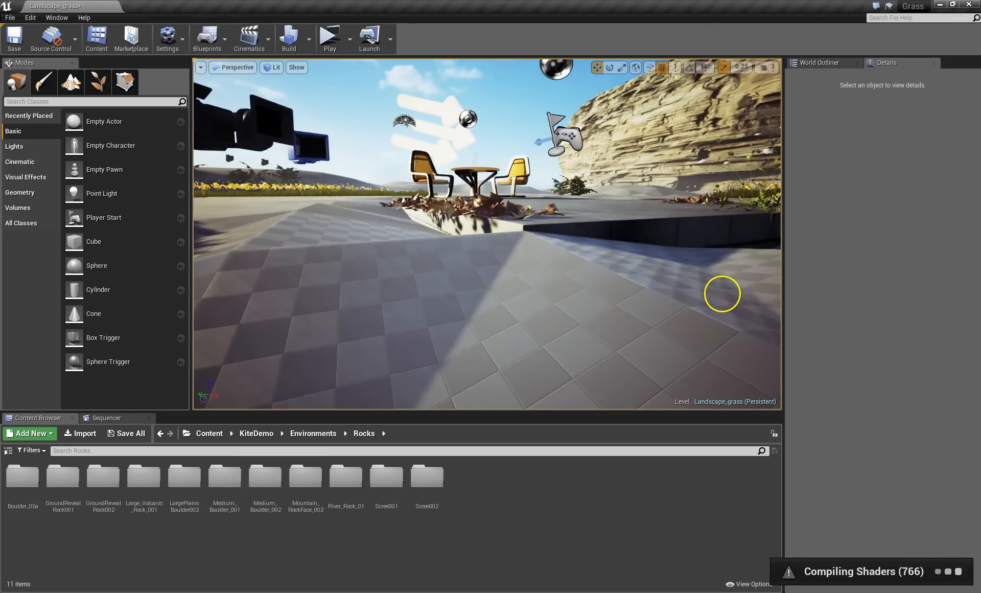
scroll(607, 276, "up", 3)
scroll(607, 276, "down", 3)
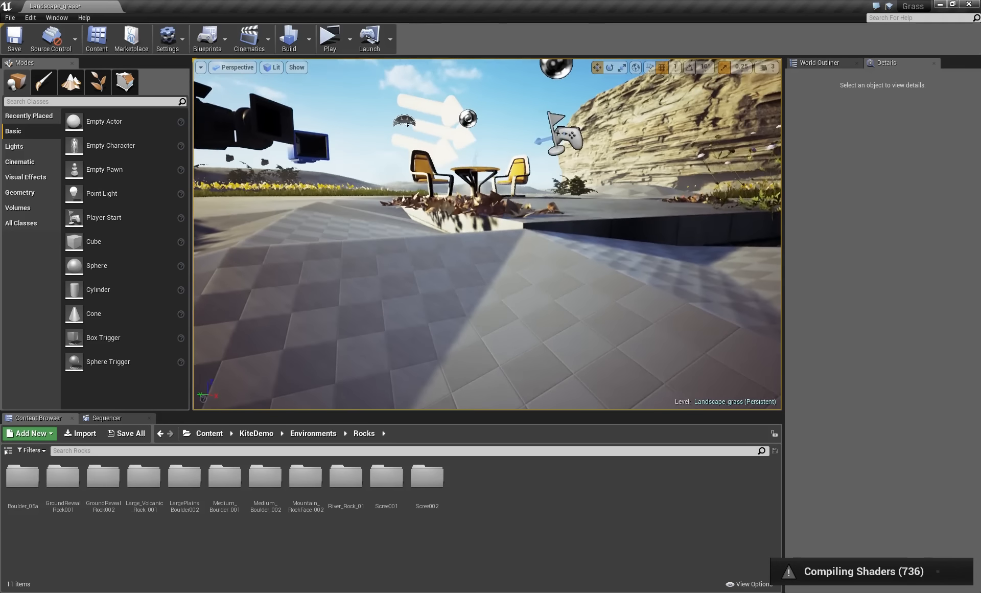
right_click_drag(607, 276, 697, 278)
right_click_drag(606, 274, 633, 219)
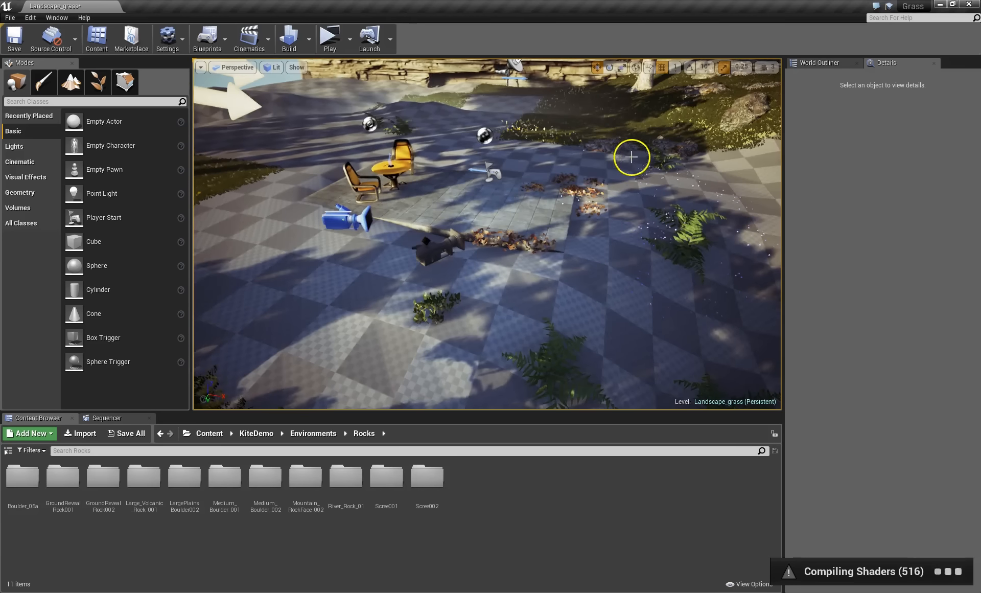
right_click_drag(591, 181, 591, 181)
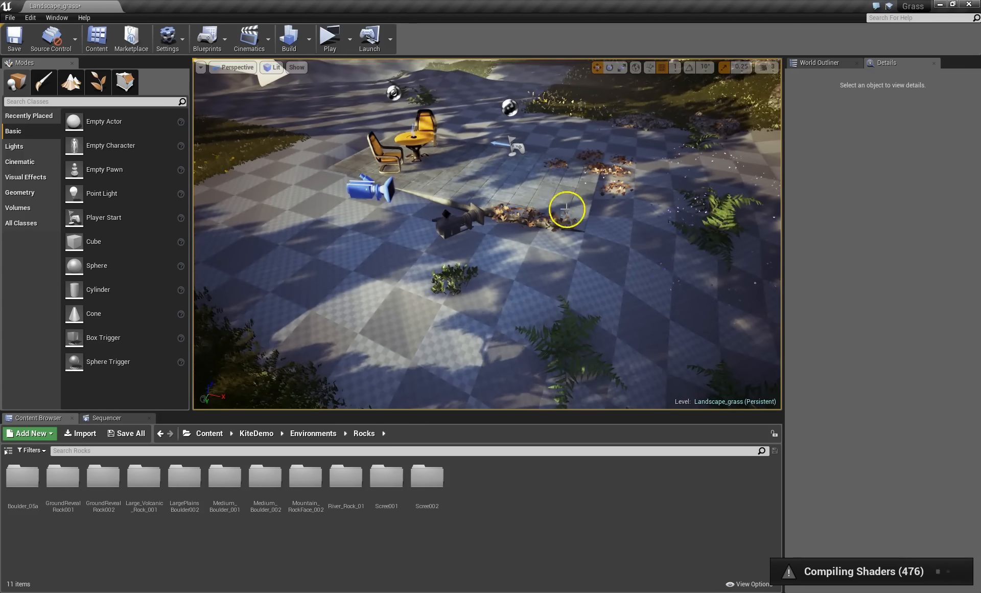
right_click_drag(619, 253, 686, 179)
right_click_drag(643, 147, 515, 147)
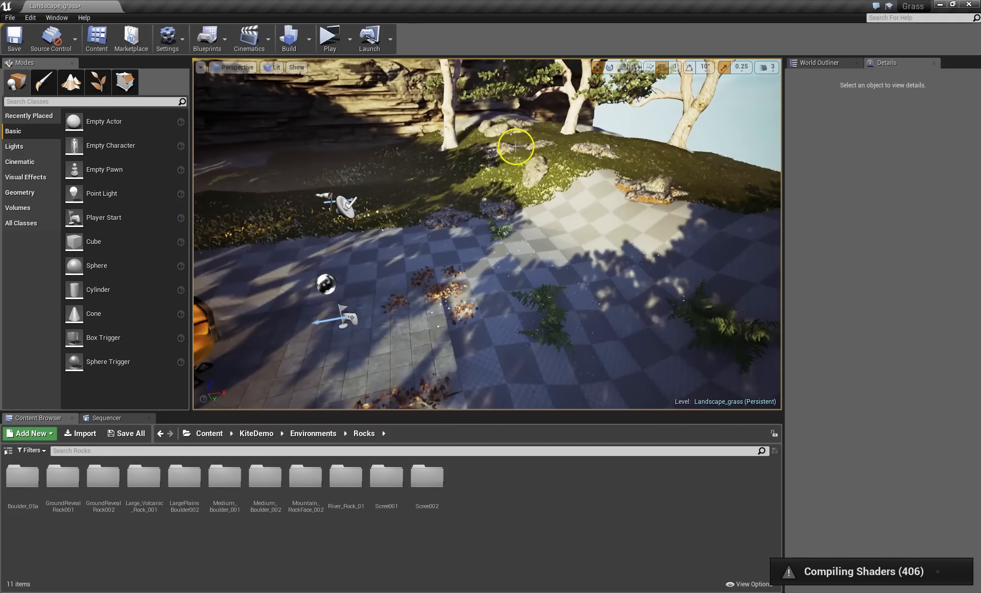
Paint a stroke of the Trees layer across the grassy slope behind the table at tool strength 1.0.
left_click(75, 86)
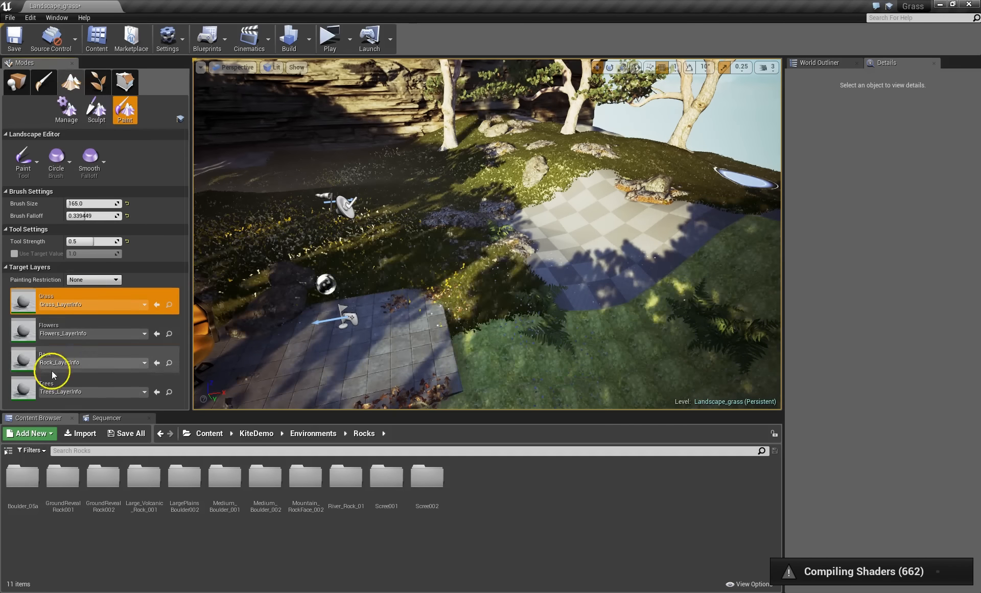
left_click(23, 387)
right_click_drag(384, 246, 215, 235)
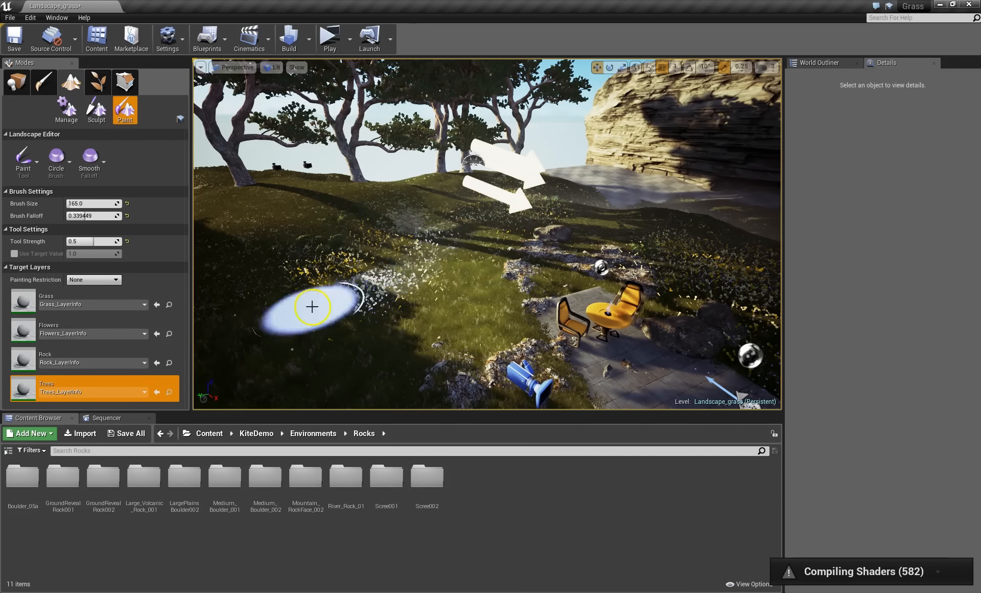
type("1")
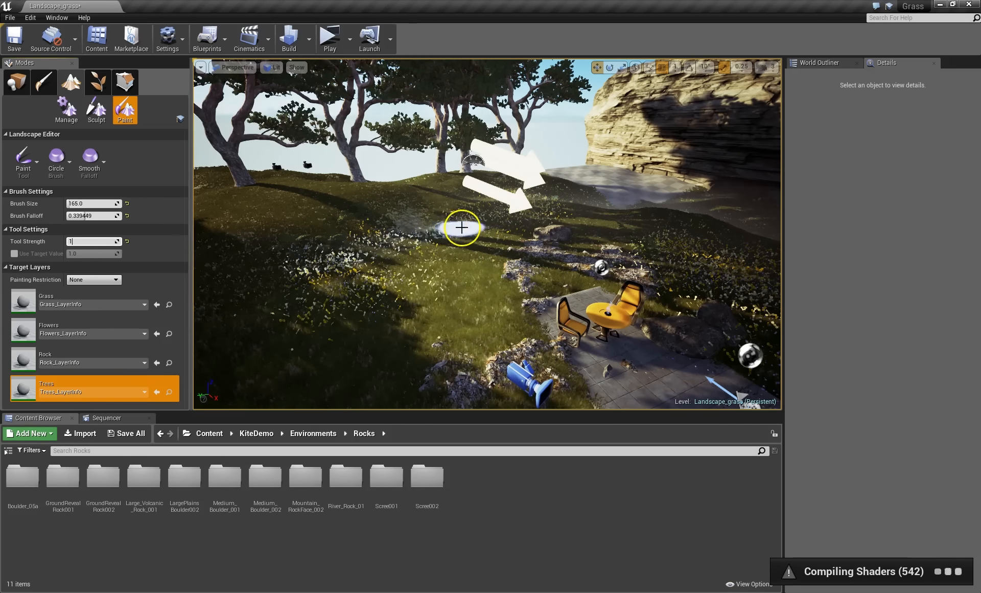
left_click(28, 393)
left_click_drag(337, 251, 428, 224)
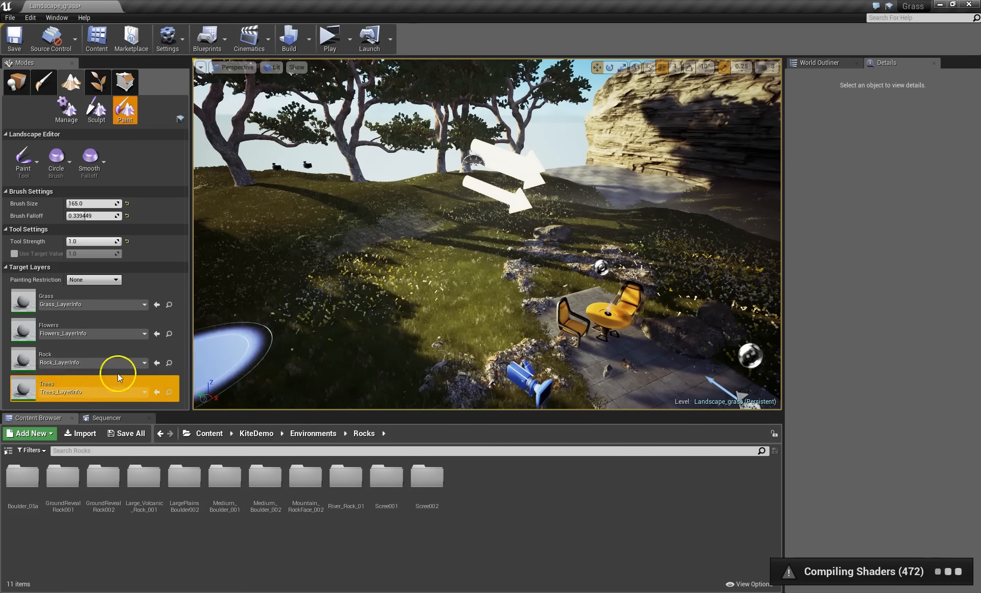
Paint a rocky strip across the slope with the Rock layer and cover it again with the Grass layer.
right_click_drag(419, 271, 399, 272)
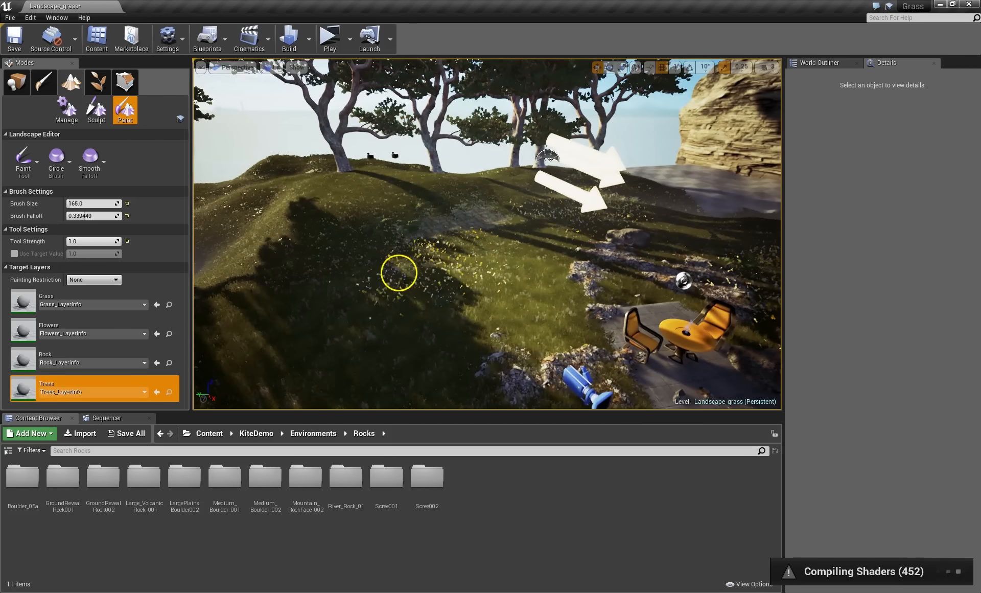
left_click(26, 357)
left_click_drag(357, 225, 480, 220)
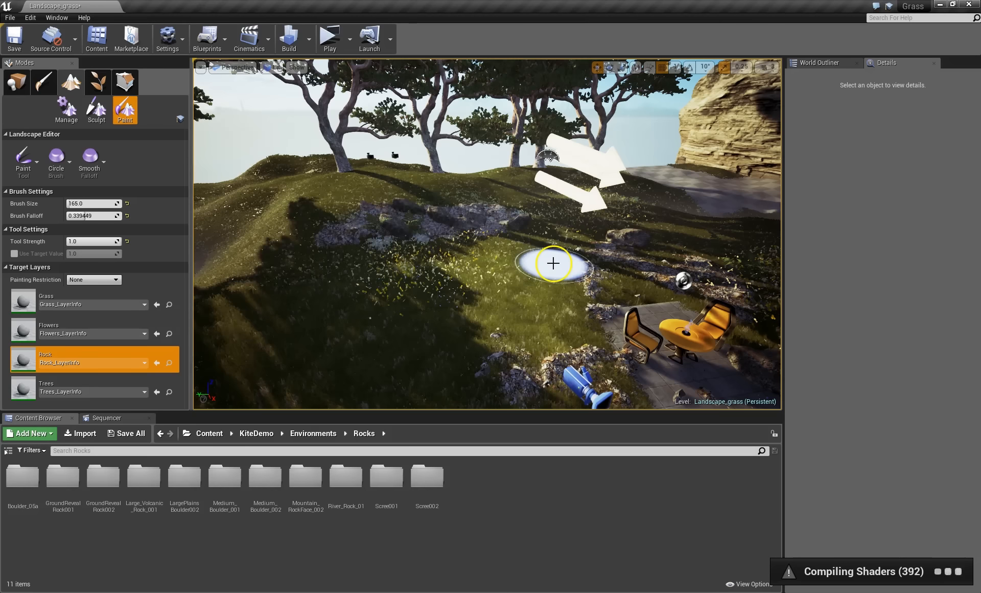
left_click(36, 307)
mouse_move(400, 234)
left_mouse_down()
mouse_move(521, 219)
mouse_move(419, 221)
mouse_move(342, 256)
mouse_move(499, 249)
left_mouse_up()
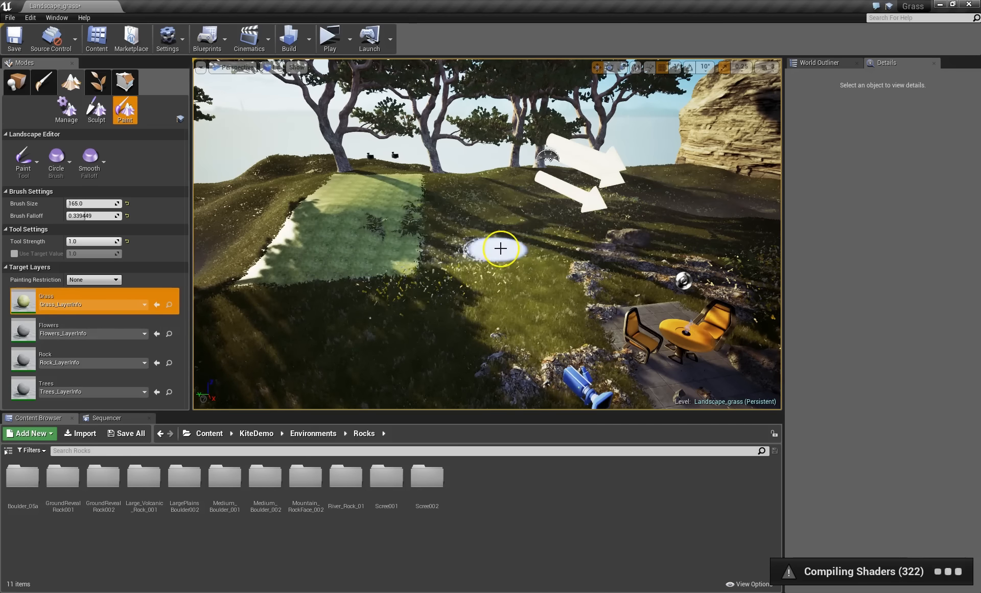
Paint a small rock patch near the hilltop with the Rock layer and paint over it with Grass.
mouse_move(514, 246)
right_mouse_down()
mouse_move(493, 247)
mouse_move(506, 249)
right_mouse_up()
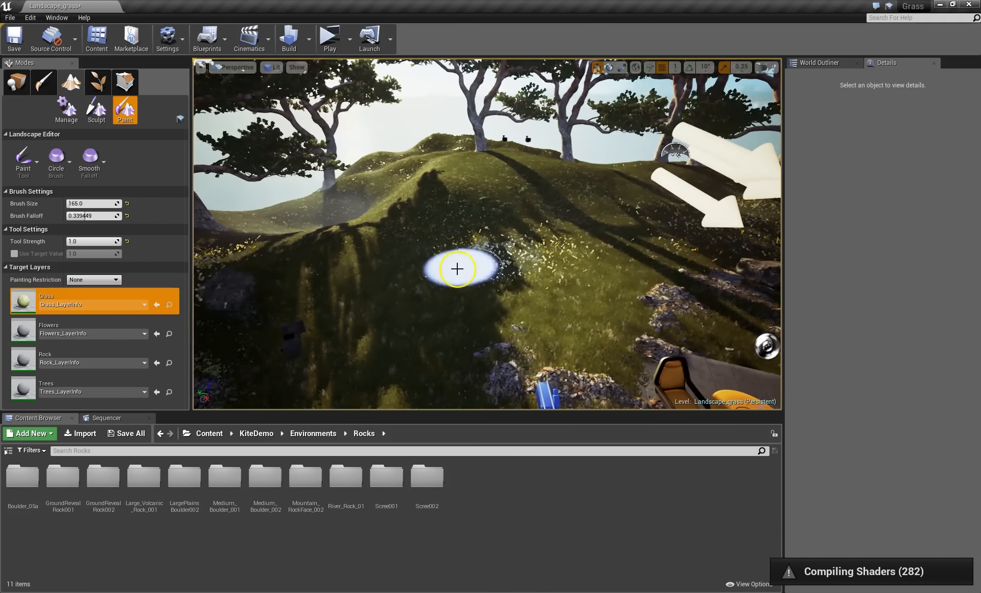
left_click(32, 358)
left_click(497, 185)
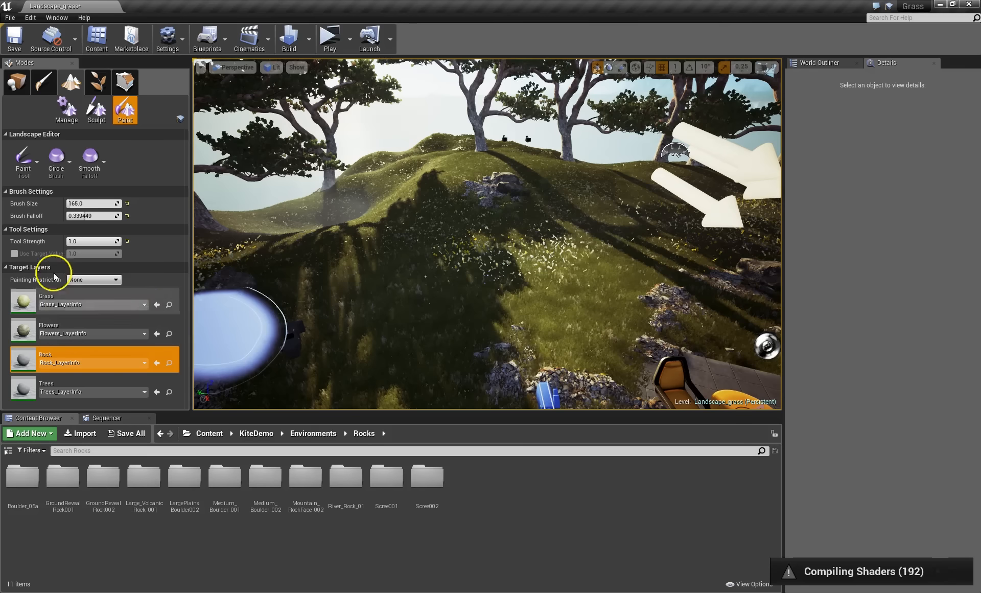
left_click(33, 305)
left_click_drag(427, 214, 521, 182)
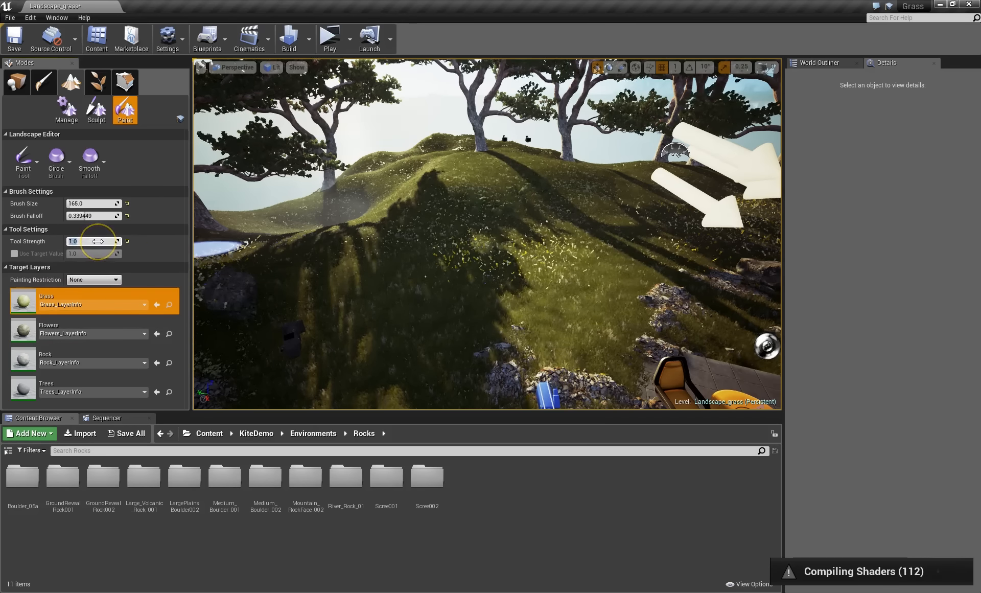
Paint scattered rocks near the hilltop with the Rock layer at tool strength 0.1.
left_click(28, 359)
left_click_drag(466, 175, 532, 187)
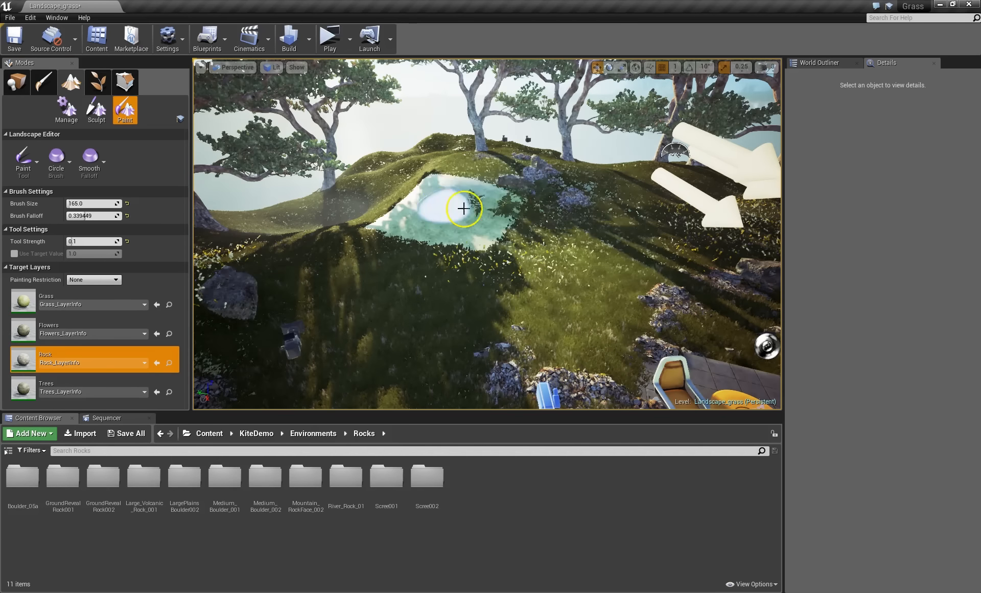
right_click_drag(624, 286, 718, 252)
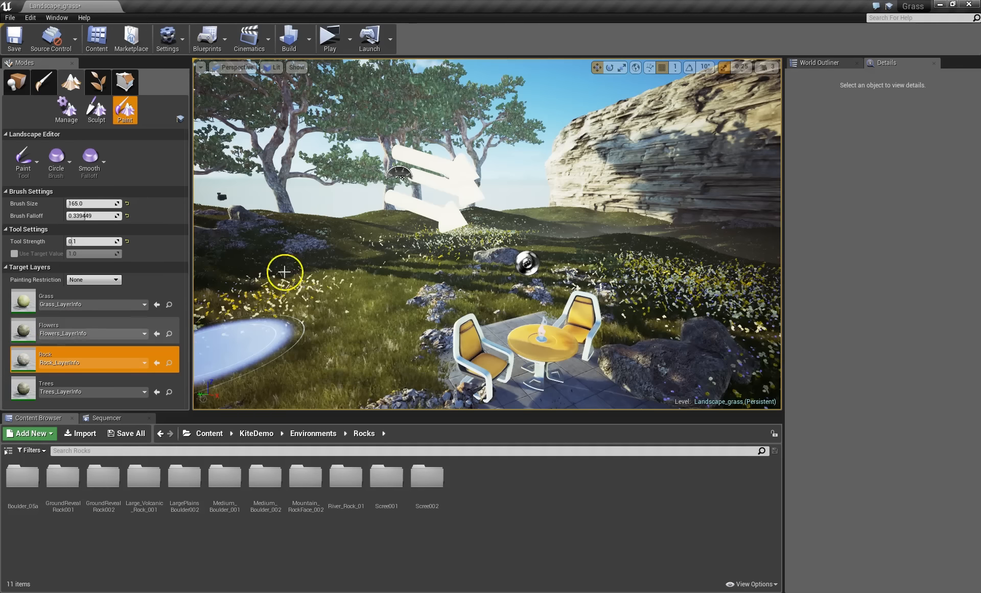
right_click_drag(460, 254, 458, 259)
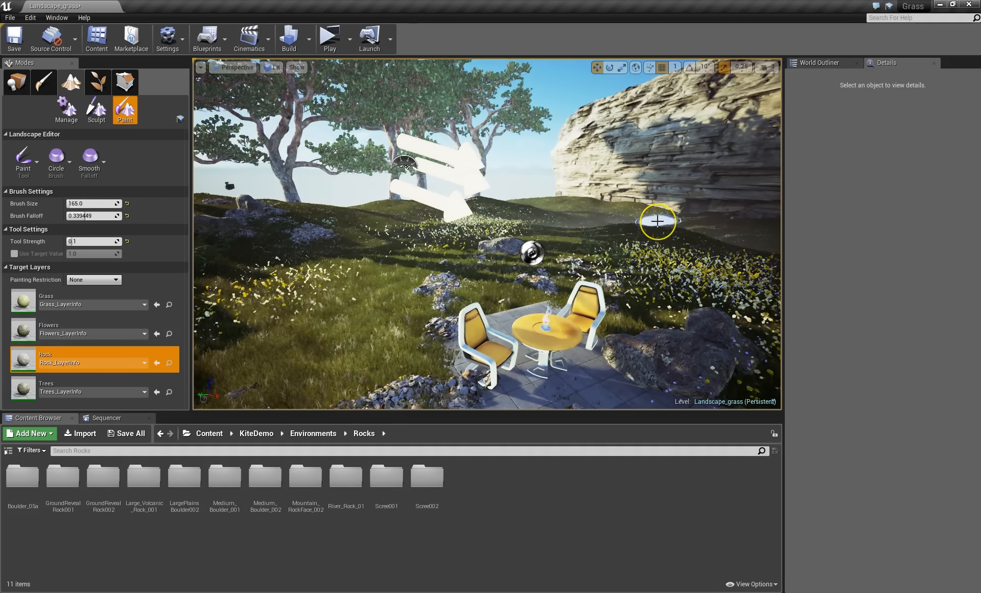
mouse_move(647, 234)
right_mouse_down()
mouse_move(672, 259)
mouse_move(648, 233)
mouse_move(622, 226)
right_mouse_up()
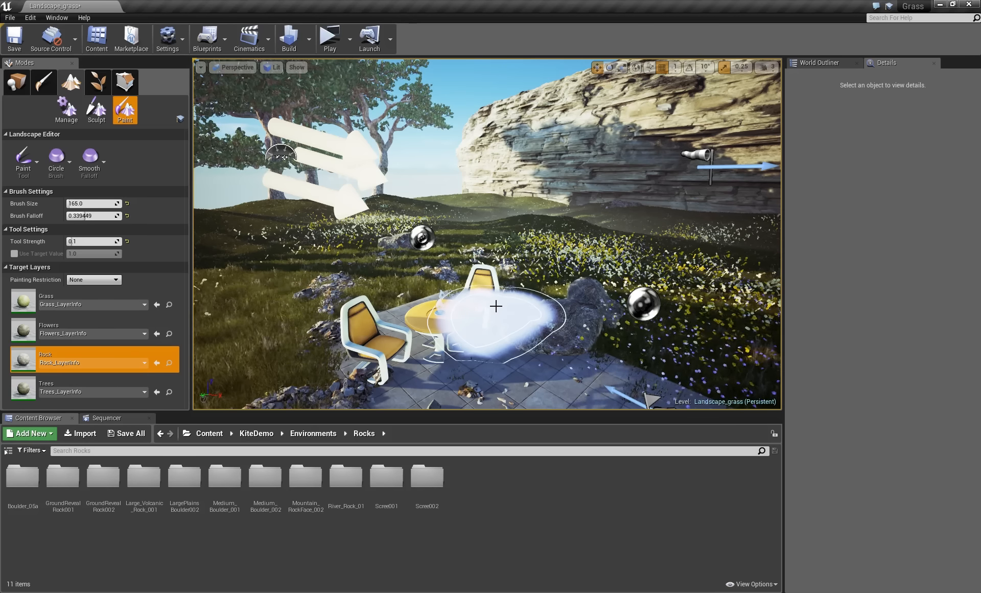
mouse_move(384, 353)
left_mouse_down()
mouse_move(476, 358)
mouse_move(99, 516)
mouse_move(23, 569)
left_mouse_up()
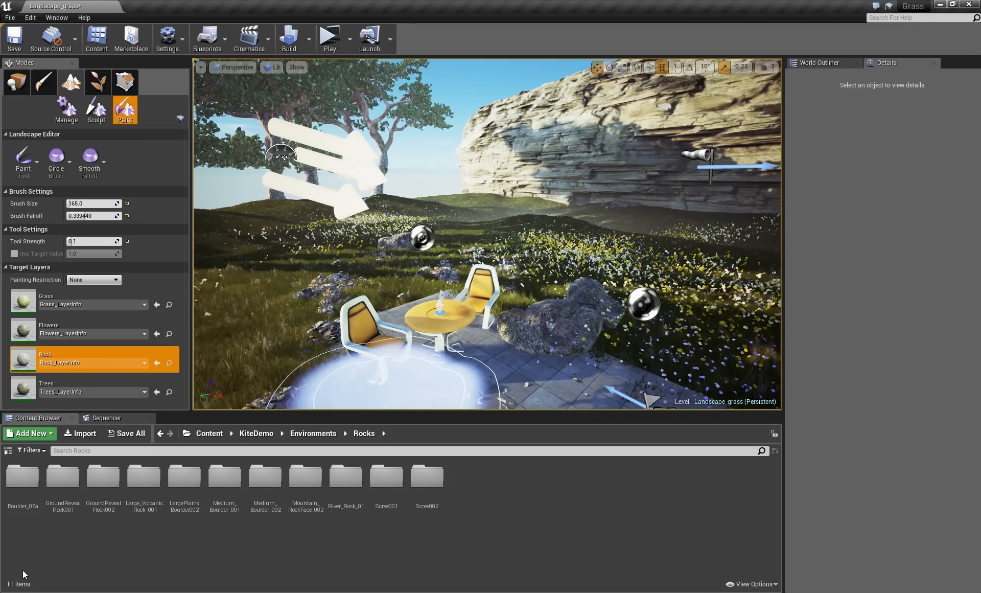